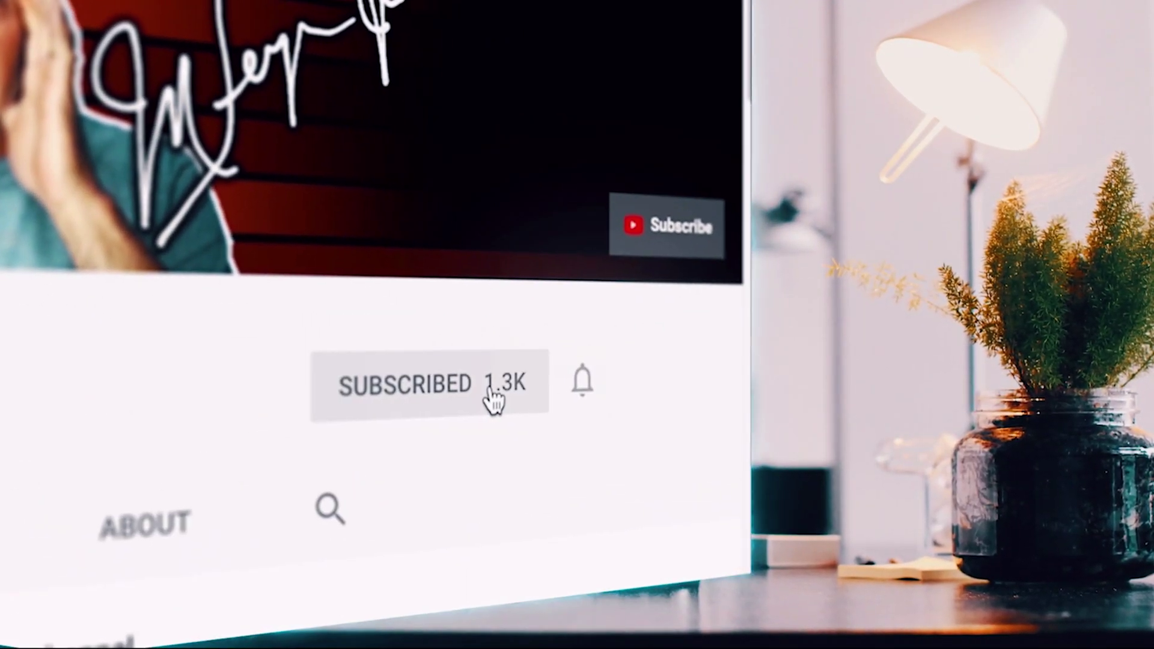
# Bring up a new Chrome tab showing the Google start page and its shortcut tiles.
pyautogui.click(584, 385)
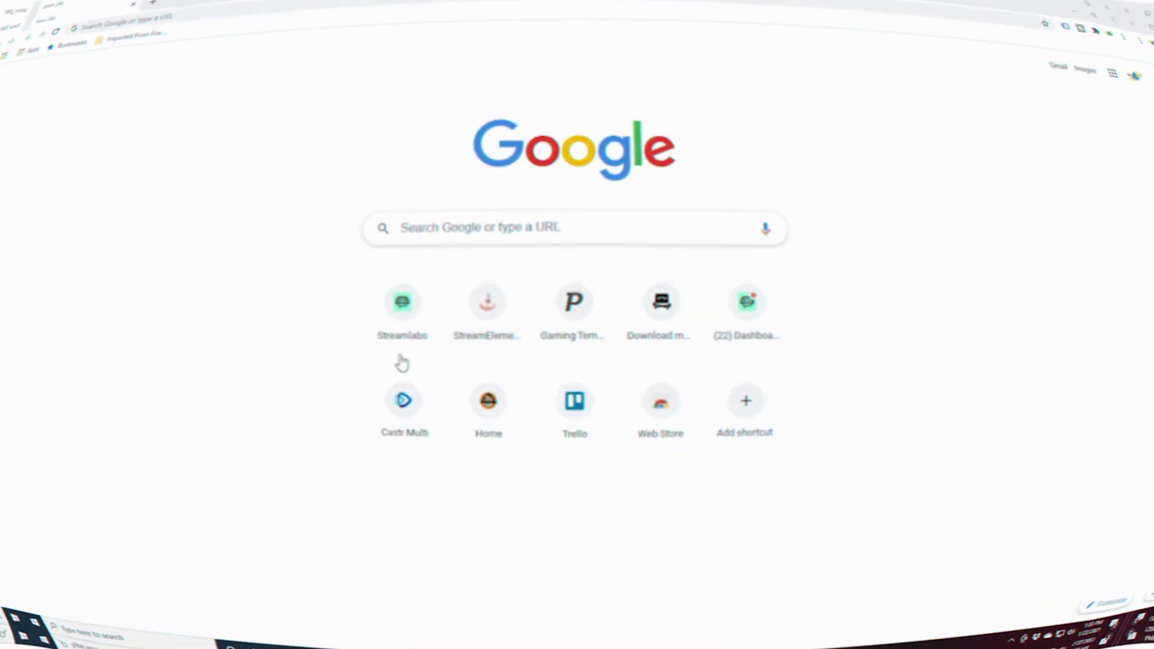
# Go to Streamlabs, open Melon from Products, and view its Cam Link 1080p camera settings.
pyautogui.click(442, 326)
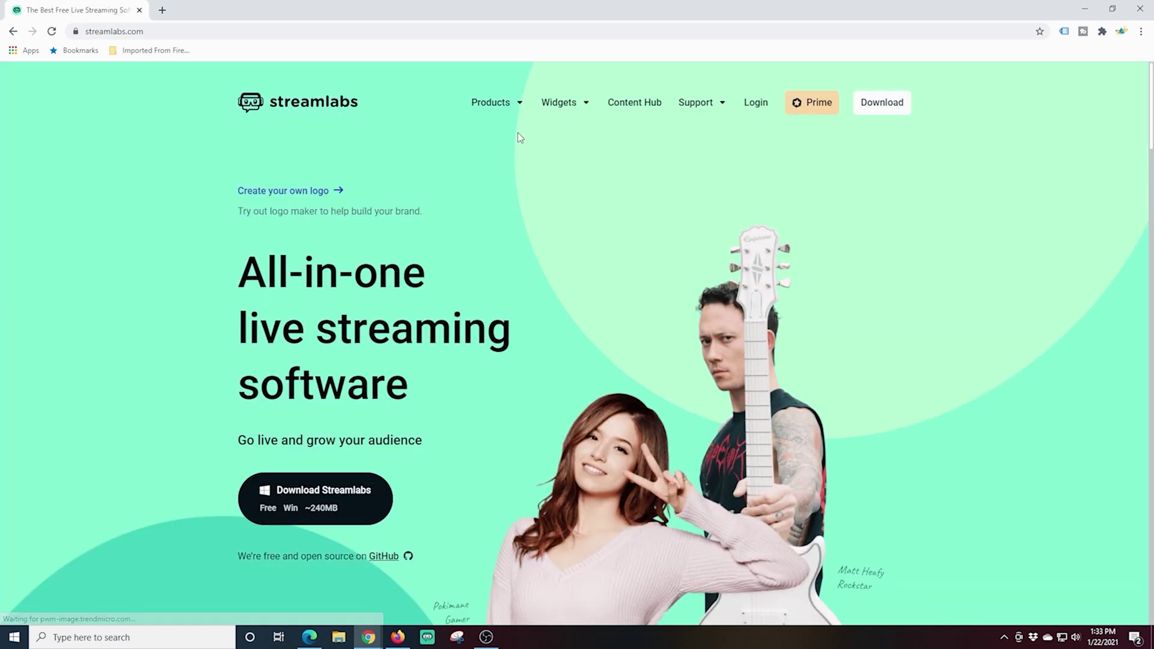
pyautogui.moveTo(517, 102)
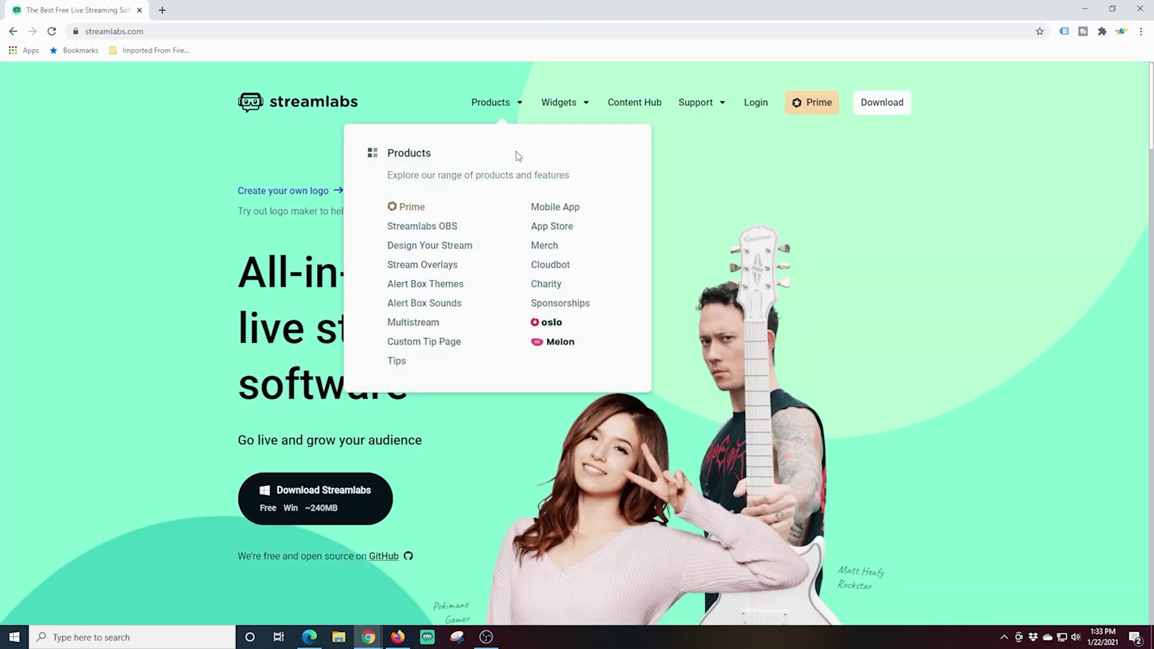
pyautogui.click(551, 346)
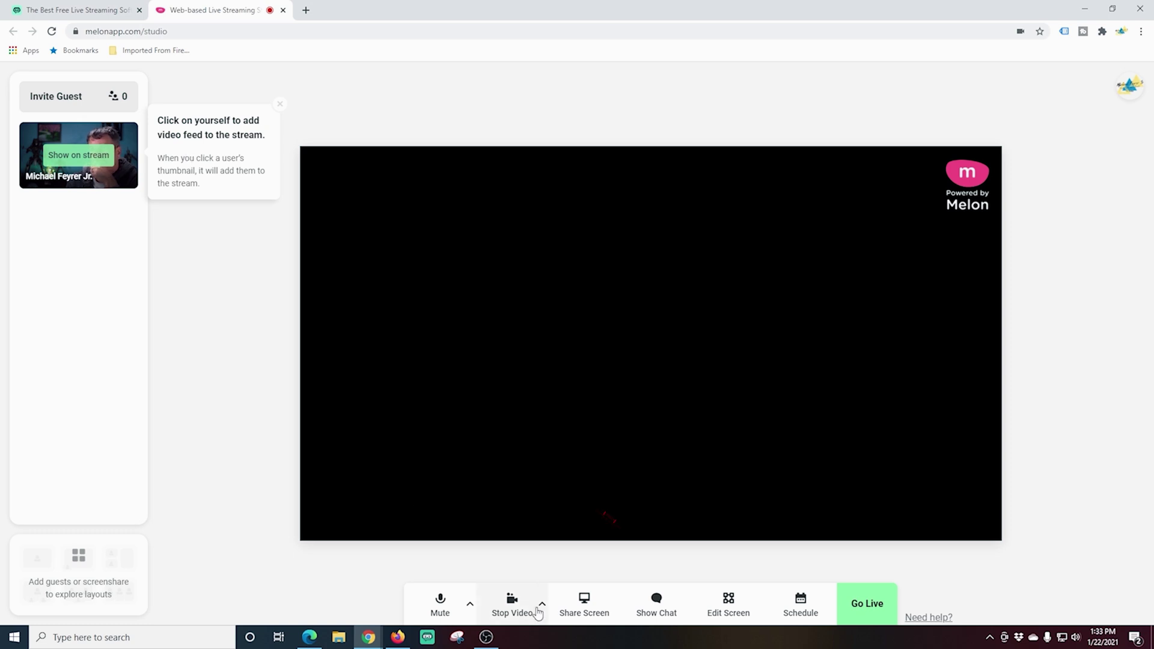
pyautogui.click(538, 610)
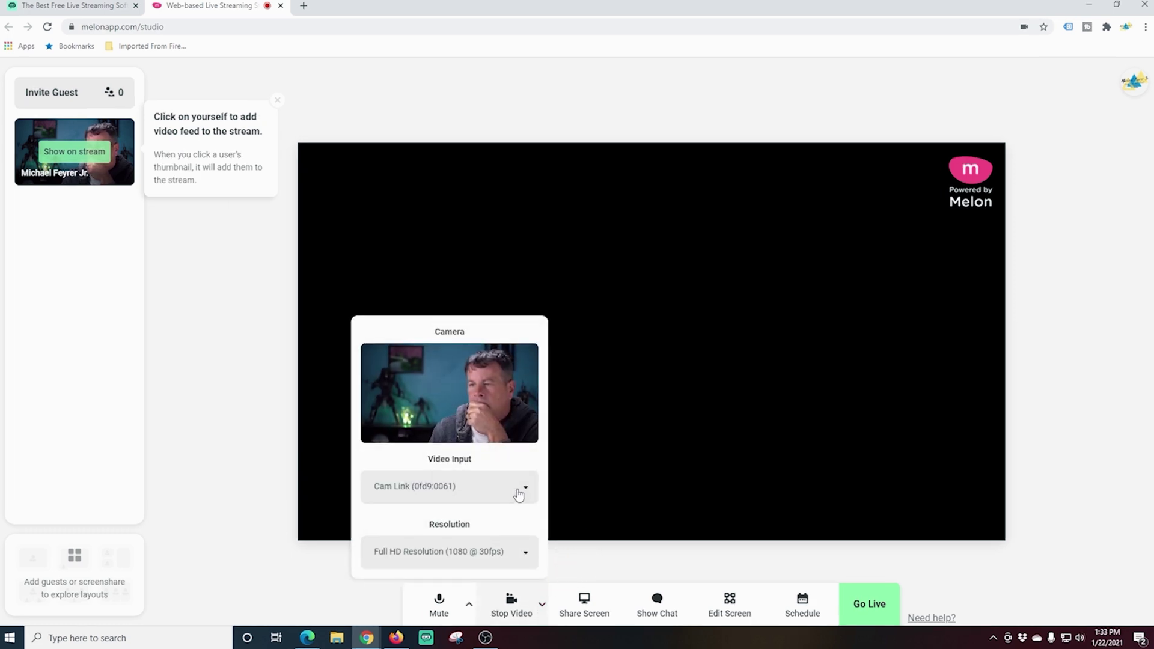
pyautogui.click(520, 494)
pyautogui.scroll(-3, 462, 538)
pyautogui.scroll(3, 466, 533)
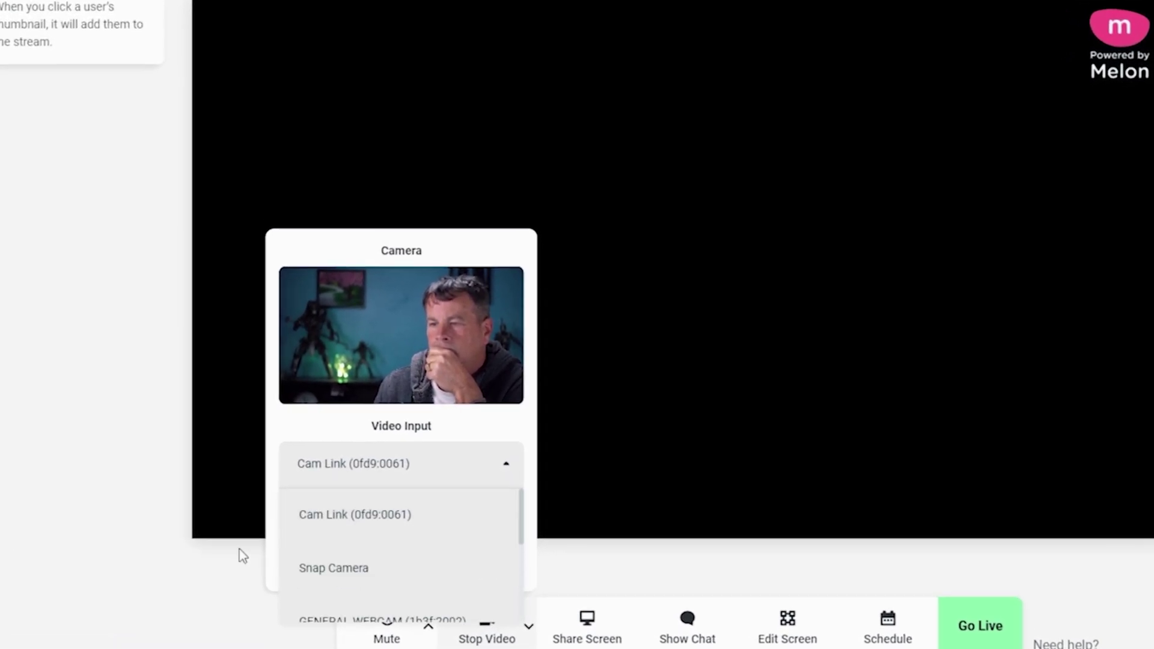
pyautogui.click(448, 466)
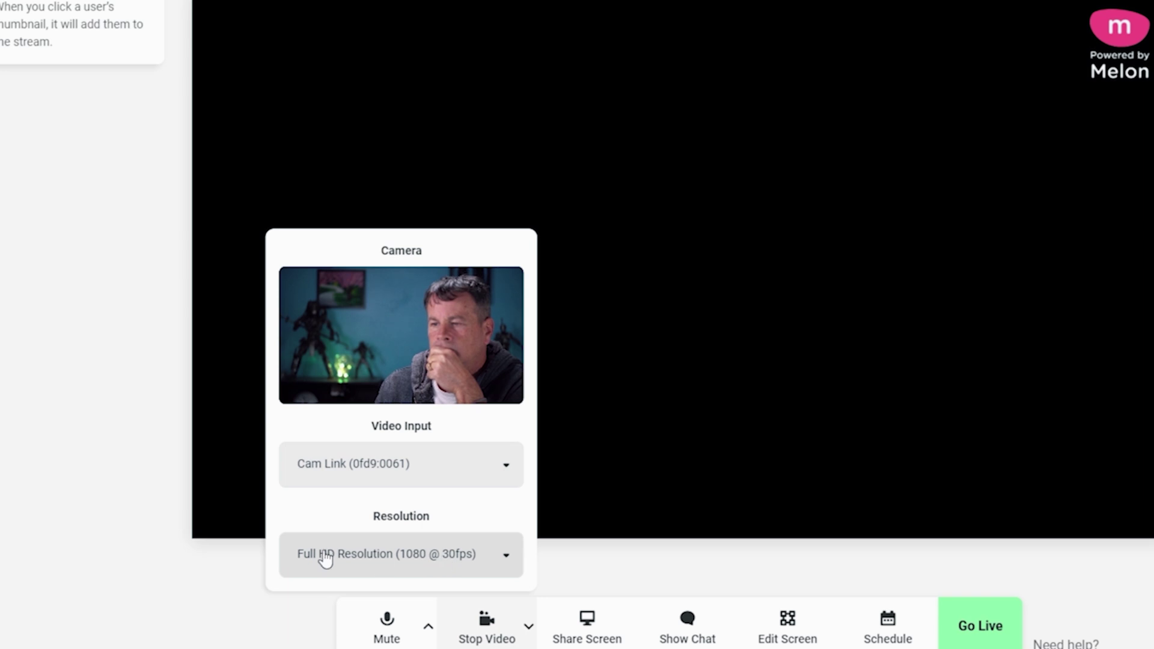
pyautogui.click(507, 561)
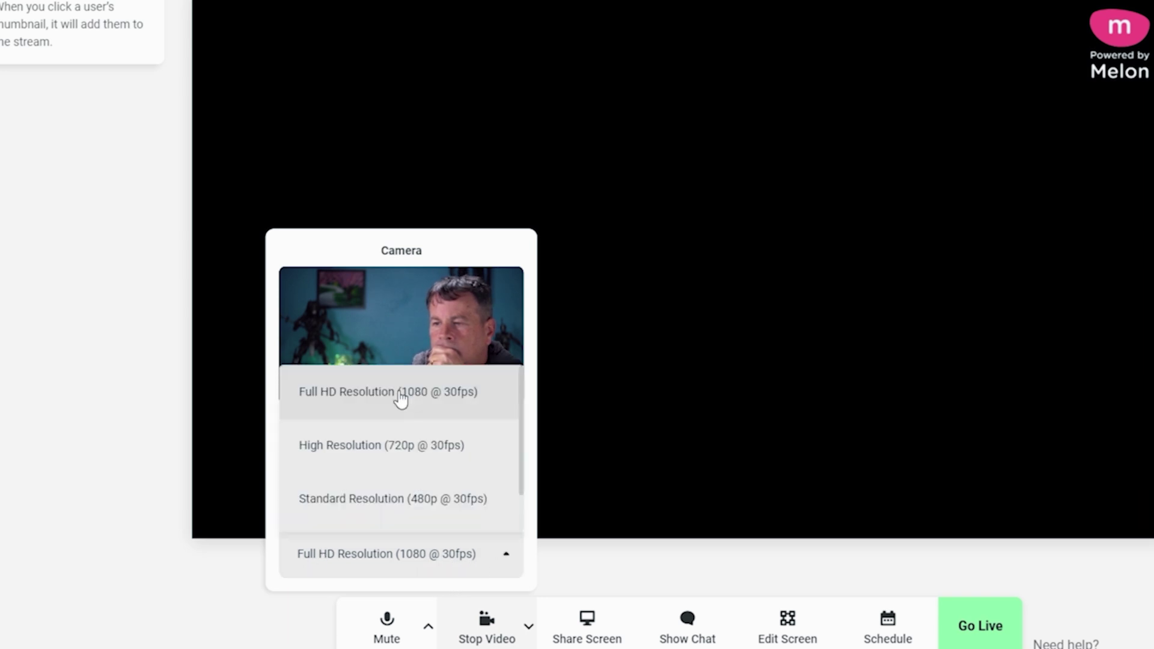
pyautogui.click(400, 394)
pyautogui.click(229, 587)
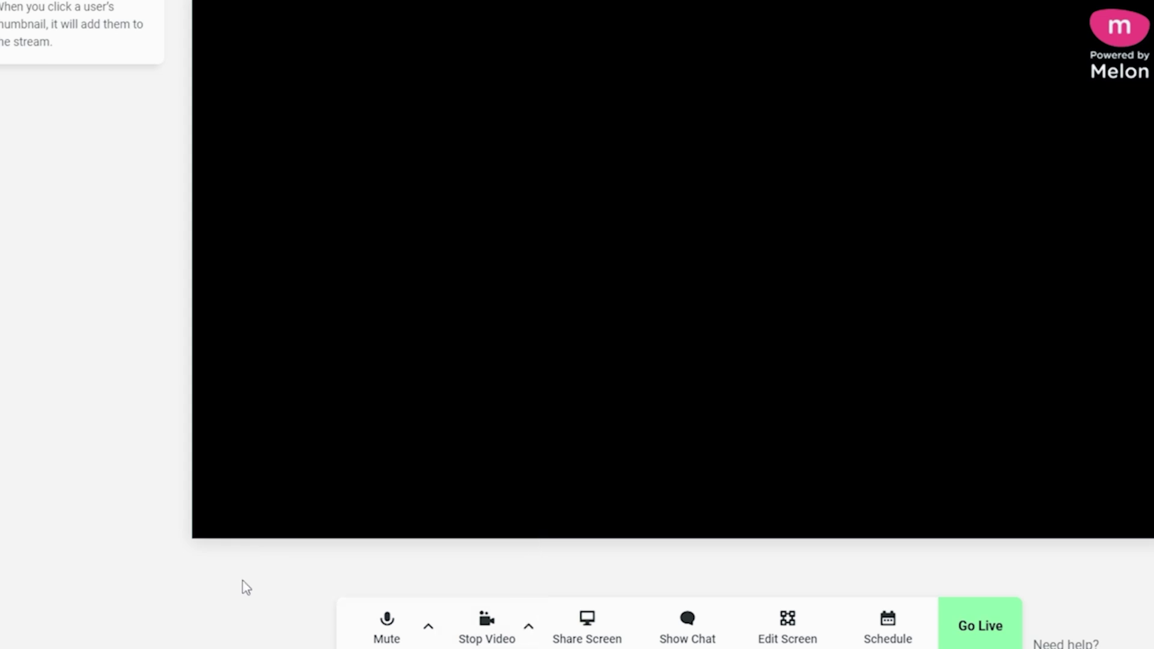
pyautogui.click(428, 627)
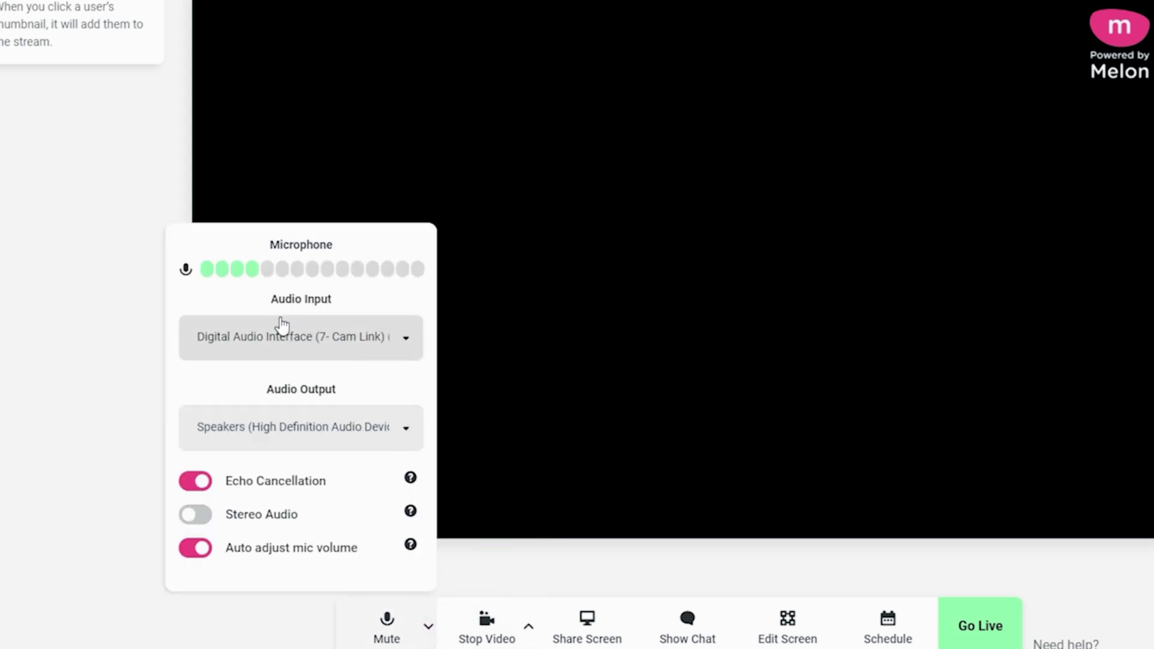
pyautogui.click(394, 352)
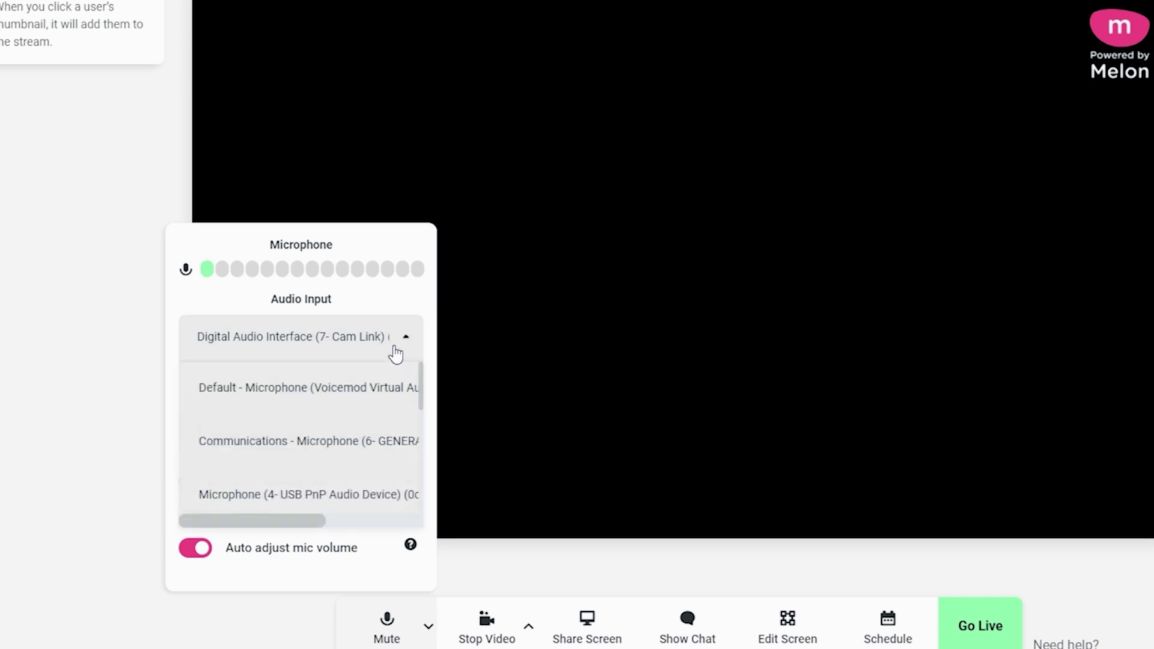
pyautogui.click(377, 298)
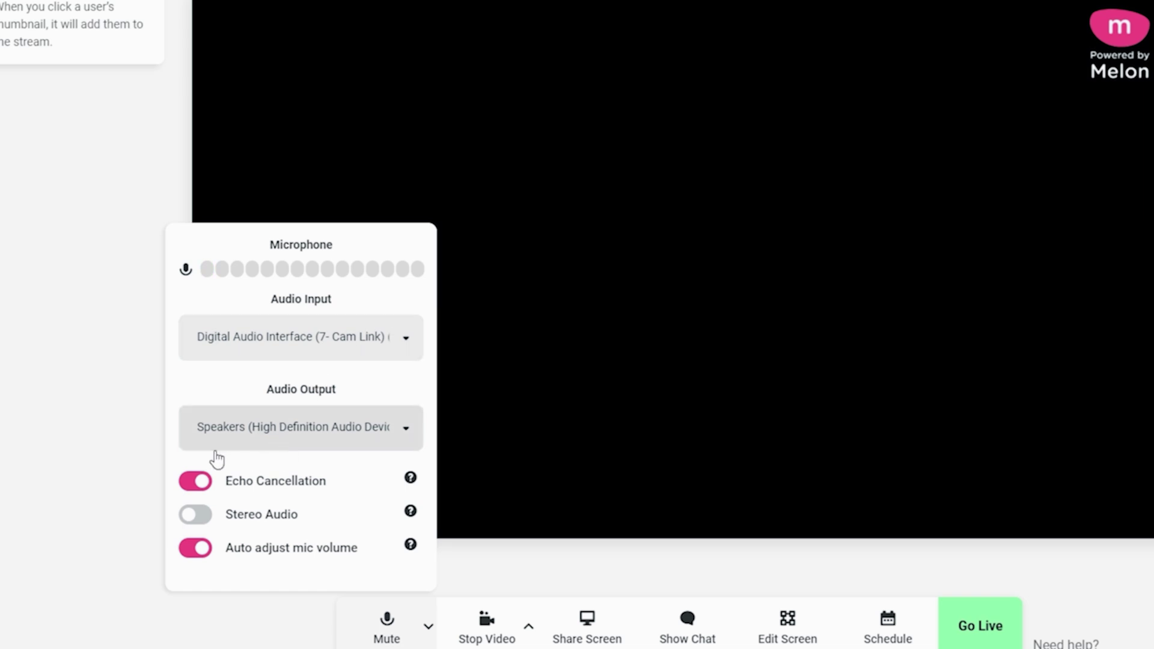
pyautogui.moveTo(416, 481)
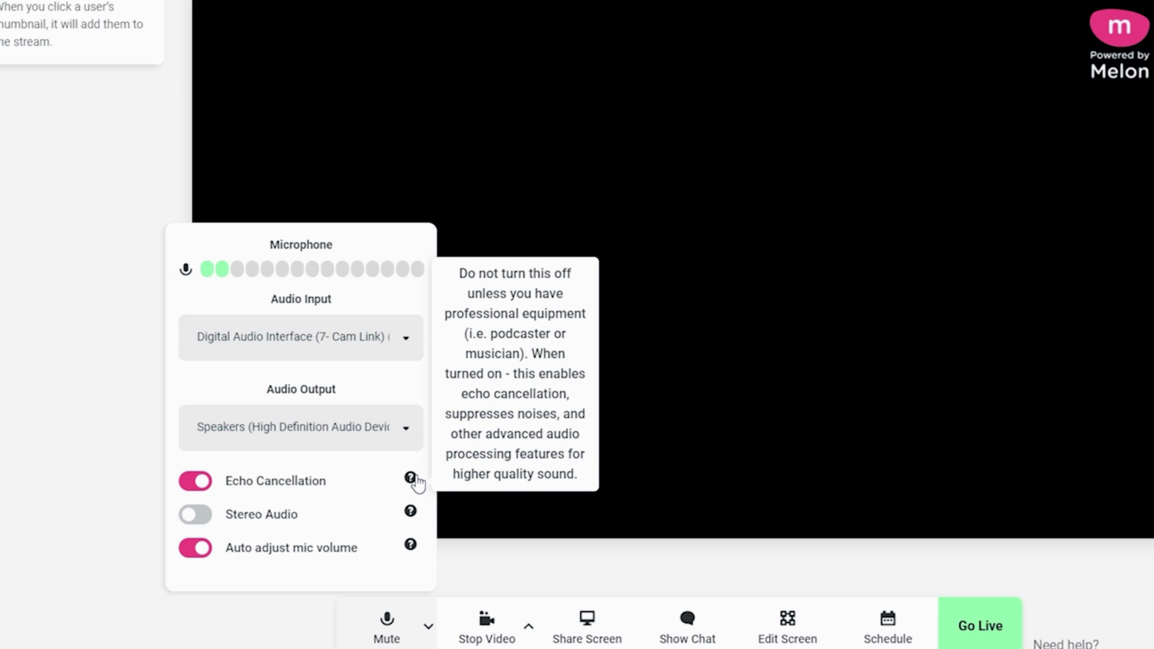
pyautogui.moveTo(409, 556)
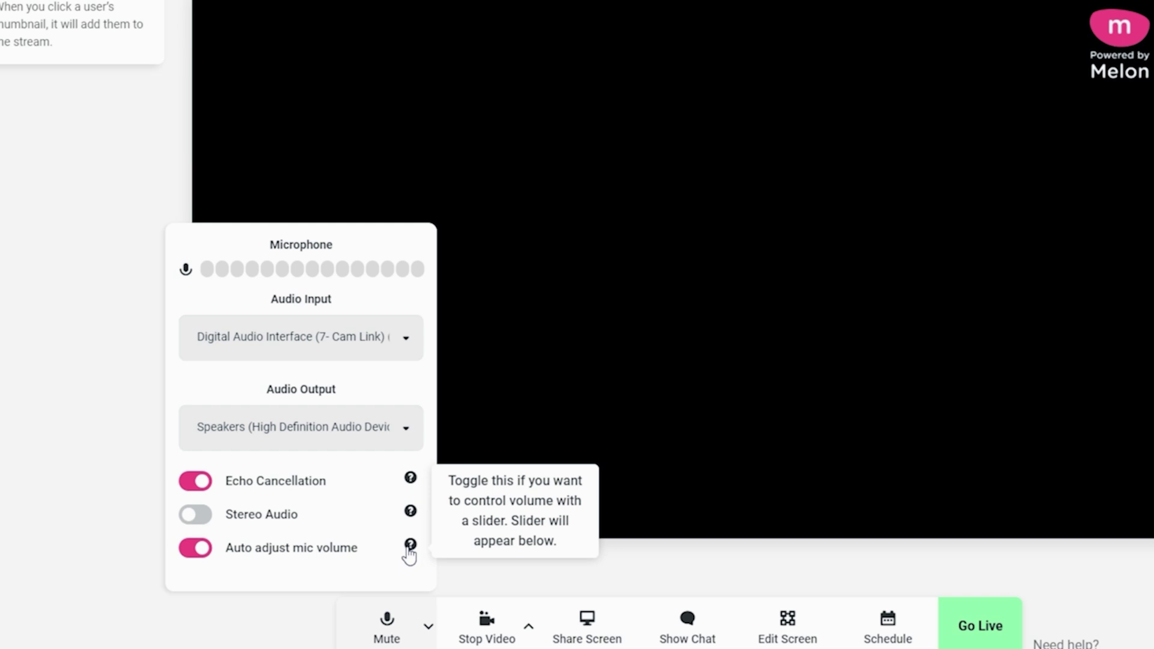
pyautogui.click(191, 547)
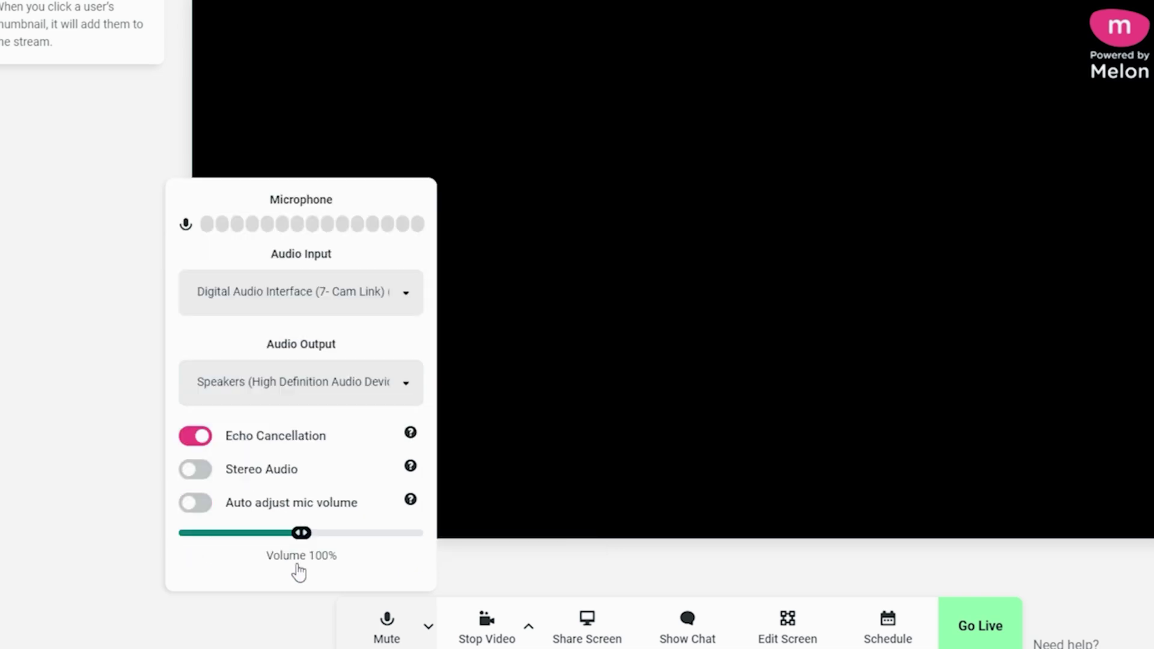
pyautogui.moveTo(308, 538)
pyautogui.mouseDown()
pyautogui.moveTo(286, 551)
pyautogui.moveTo(305, 560)
pyautogui.mouseUp()
pyautogui.click(196, 502)
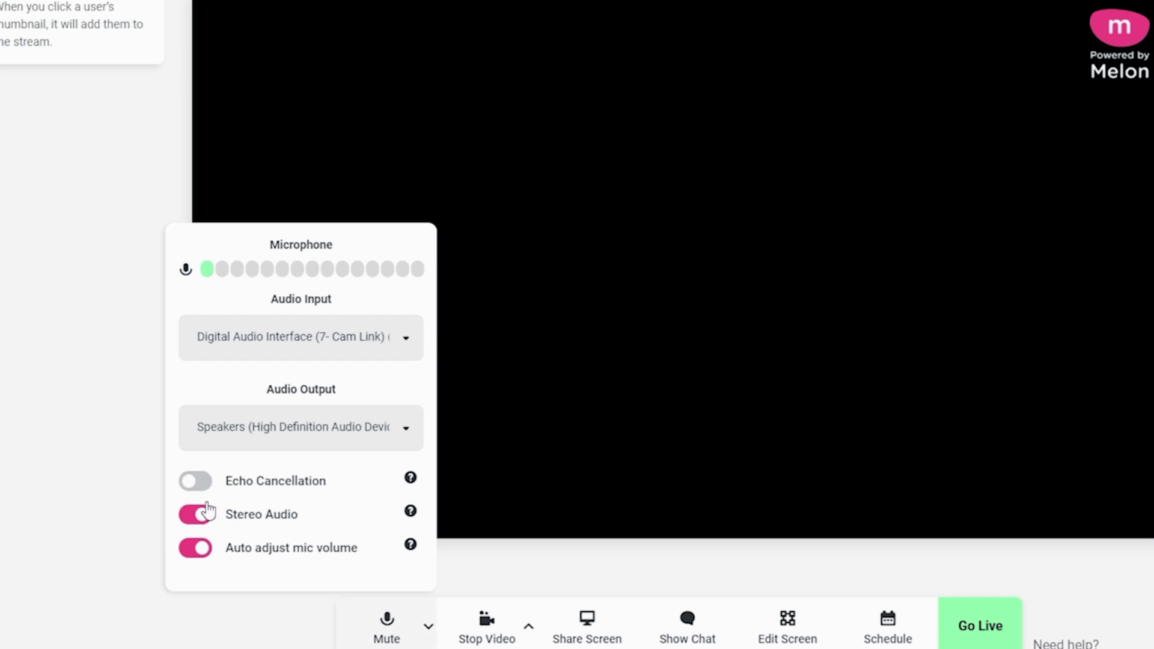
pyautogui.moveTo(413, 512)
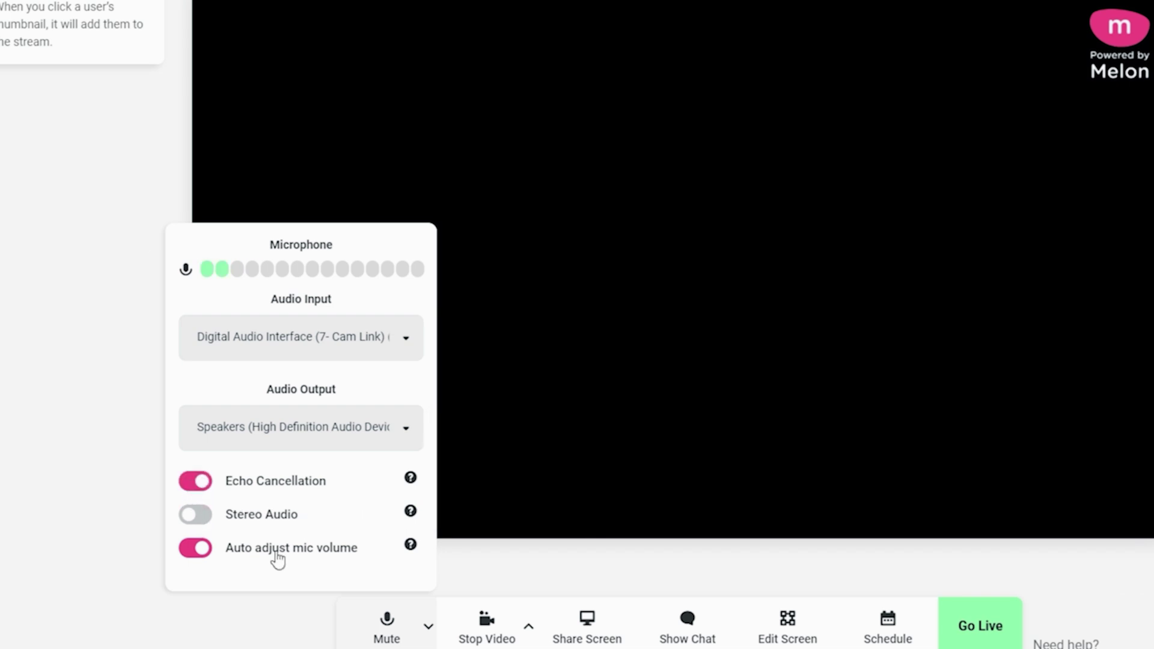
pyautogui.click(428, 631)
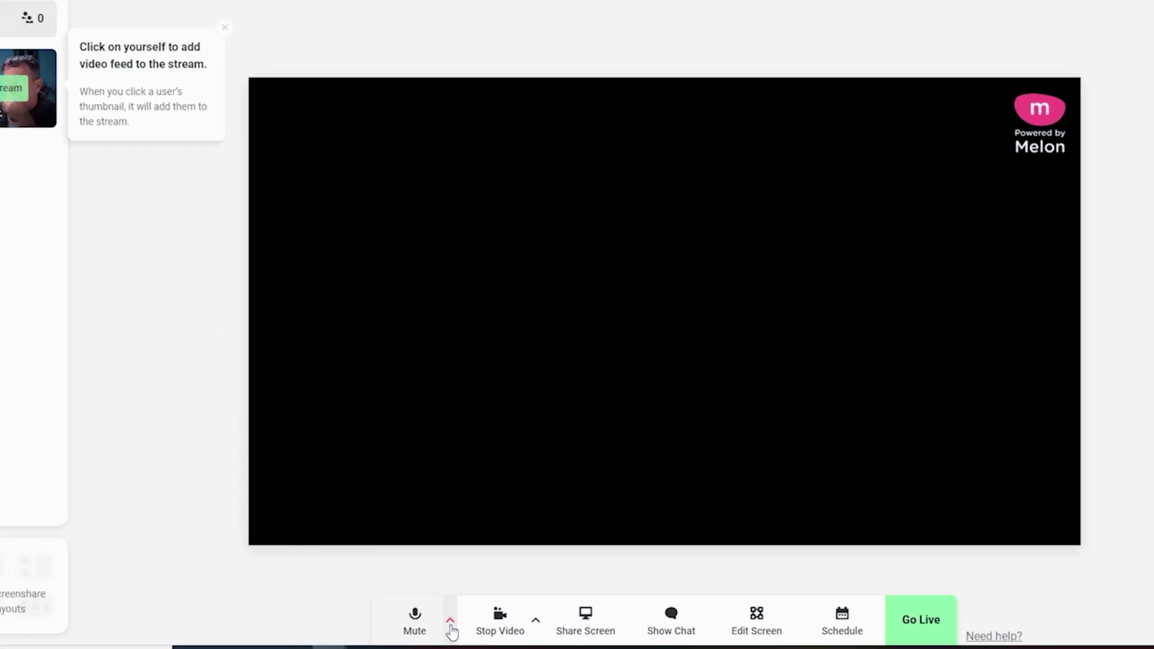
# Put your webcam feed on the stream preview and show the chat, checking Private and Stream tabs.
pyautogui.click(100, 145)
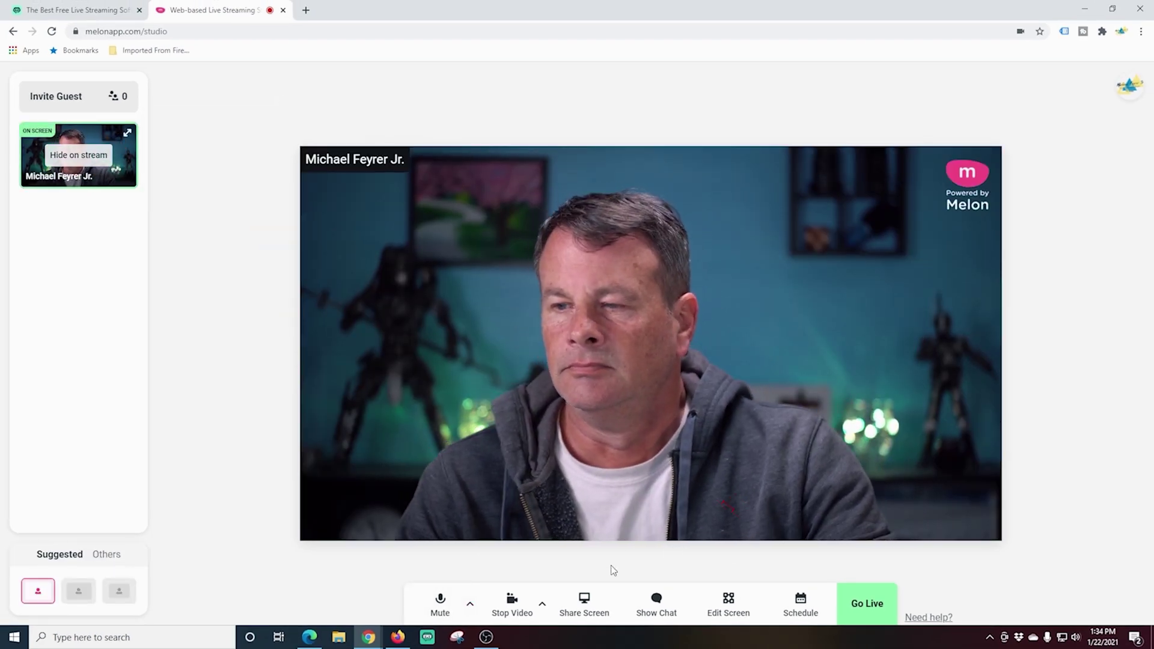
pyautogui.click(659, 610)
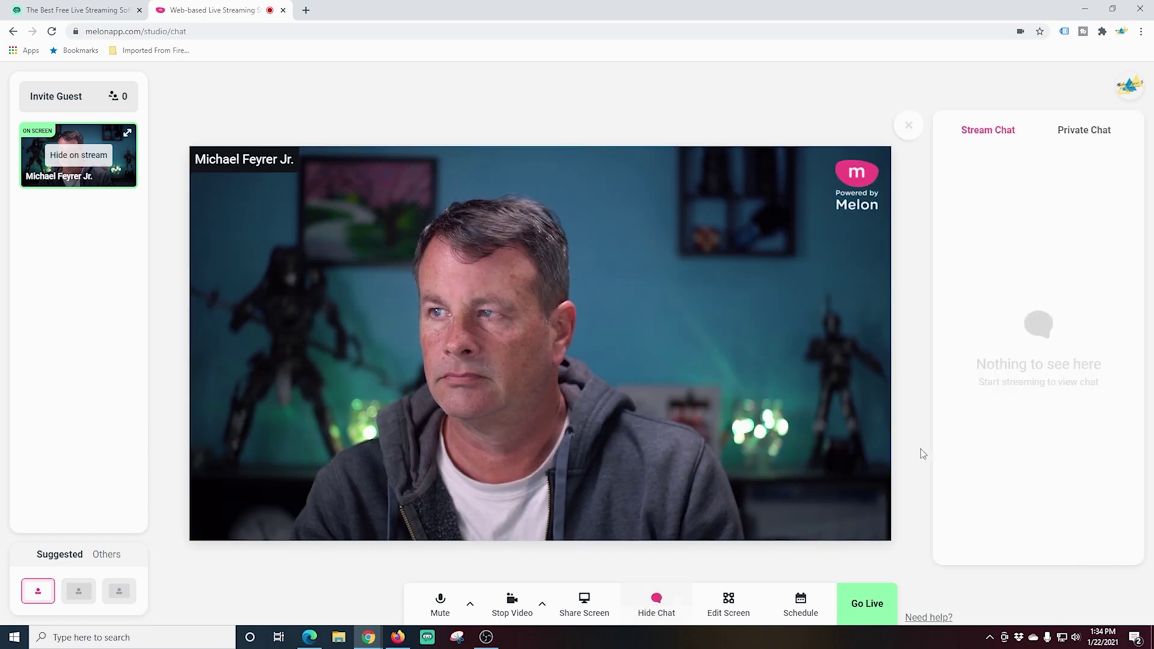
pyautogui.click(1092, 137)
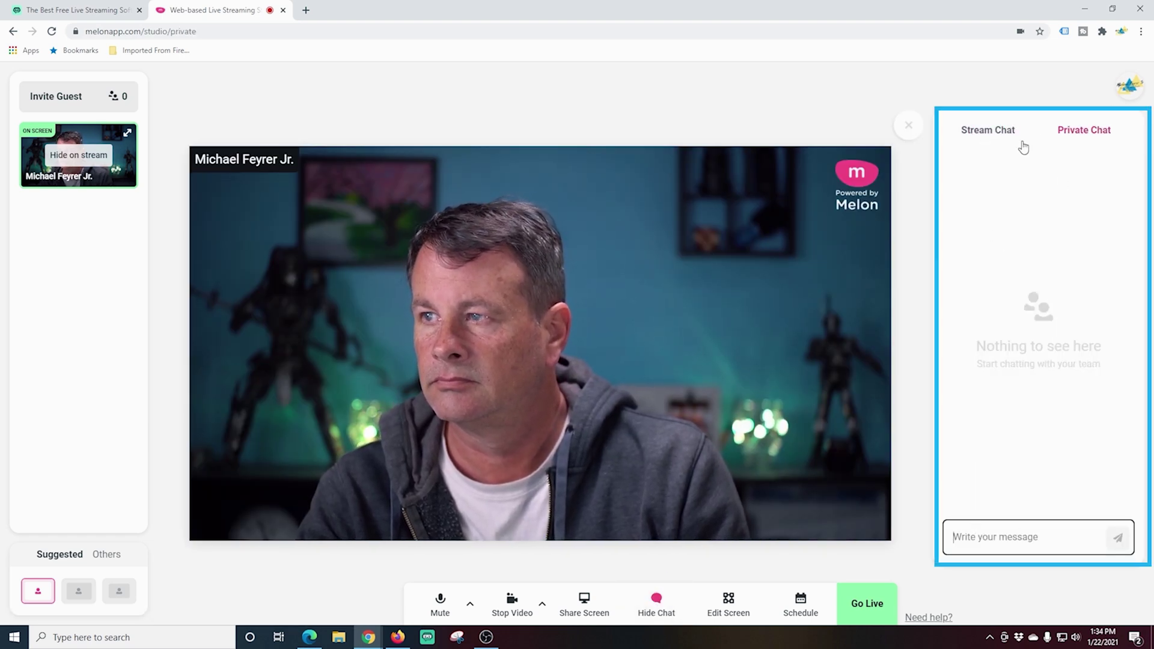
pyautogui.click(1009, 132)
# In Edit Screen settings, turn on Full HD Quality and Recording, keeping Participant Names on.
pyautogui.click(727, 611)
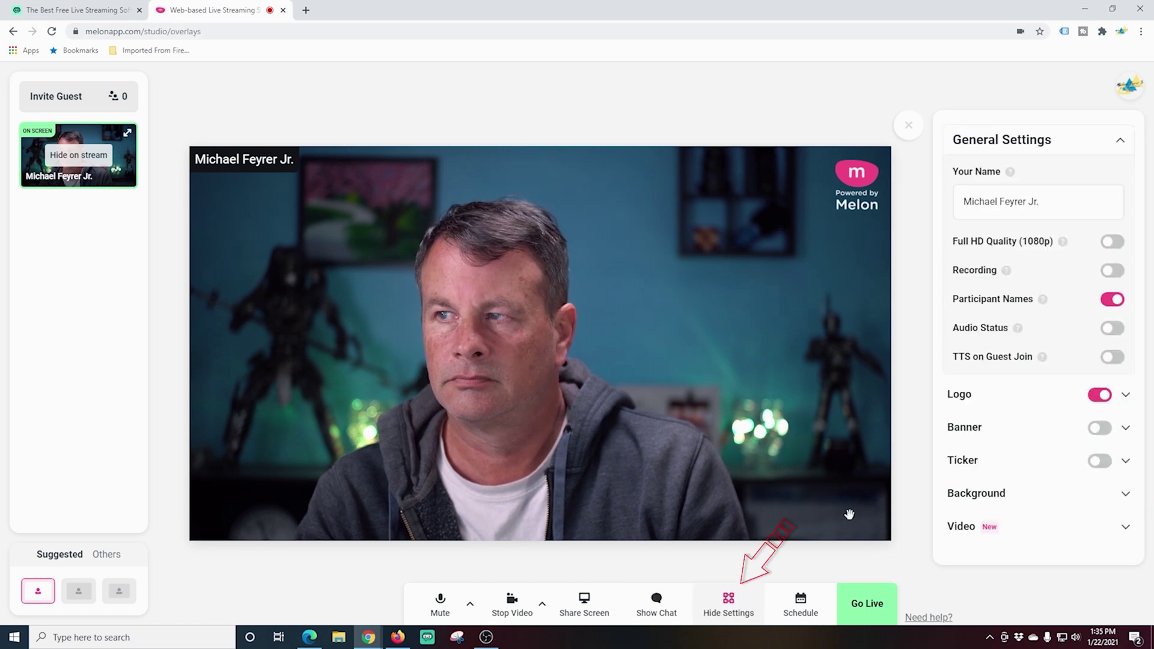
pyautogui.click(1112, 242)
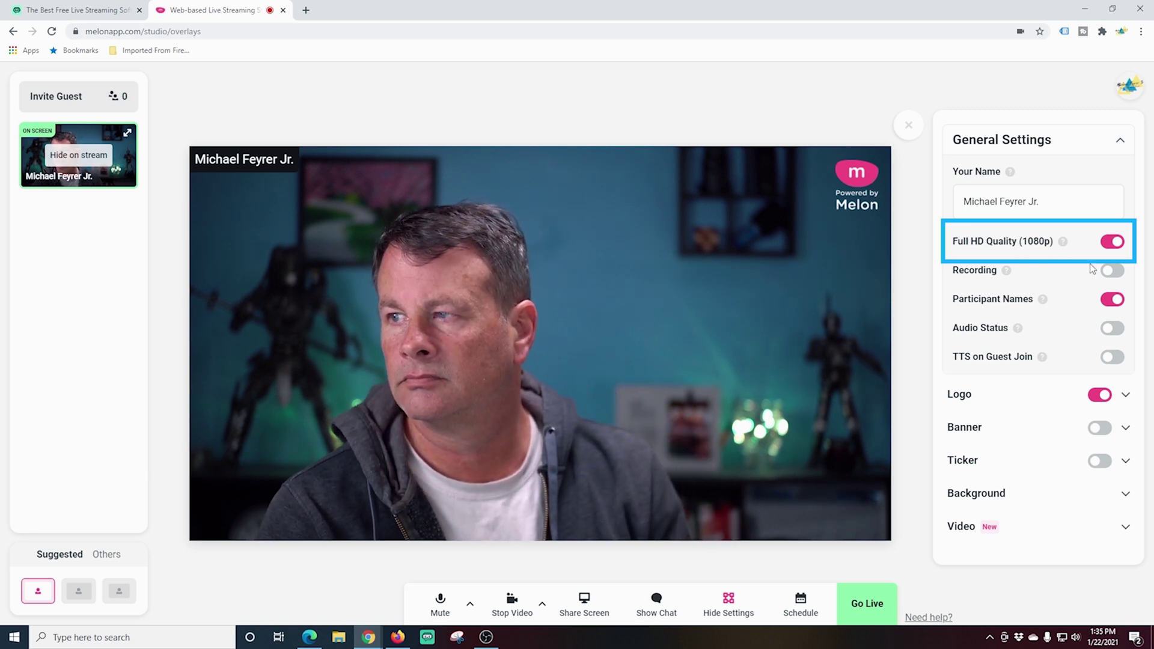
pyautogui.click(1112, 274)
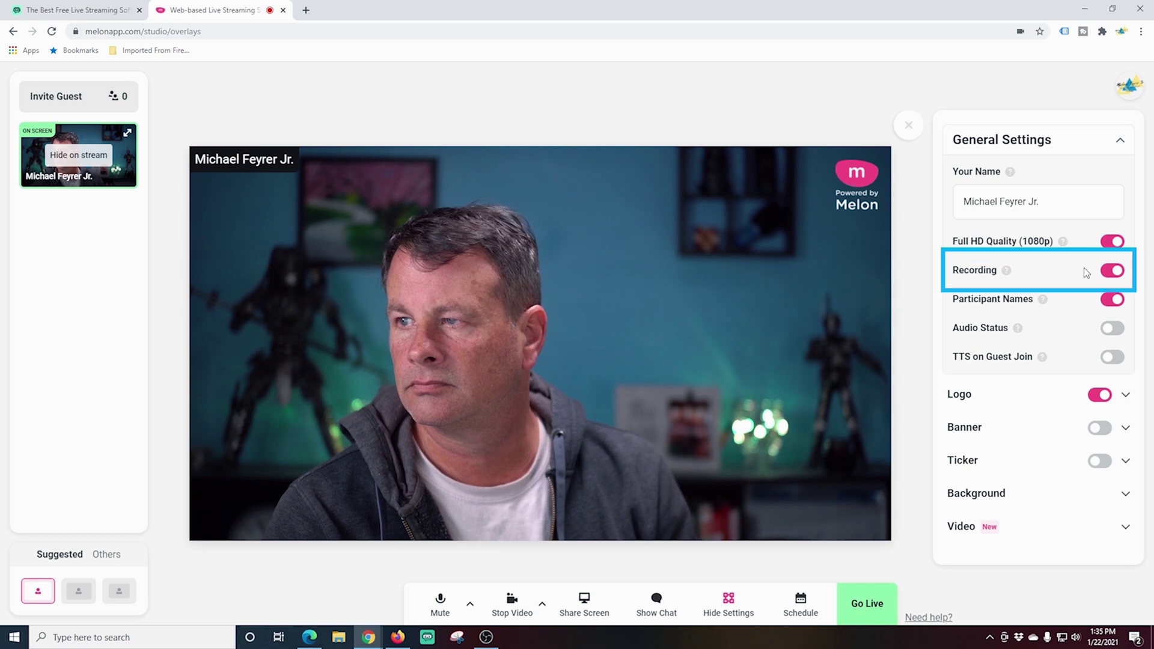
pyautogui.click(1113, 300)
pyautogui.click(1112, 300)
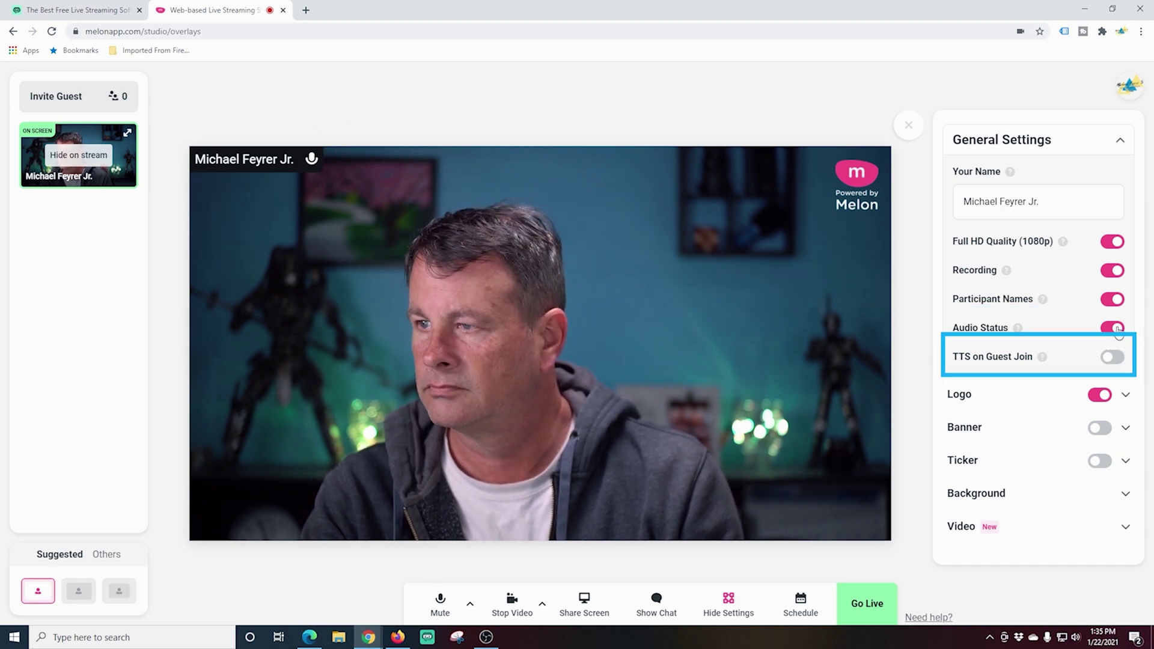
pyautogui.moveTo(1042, 359)
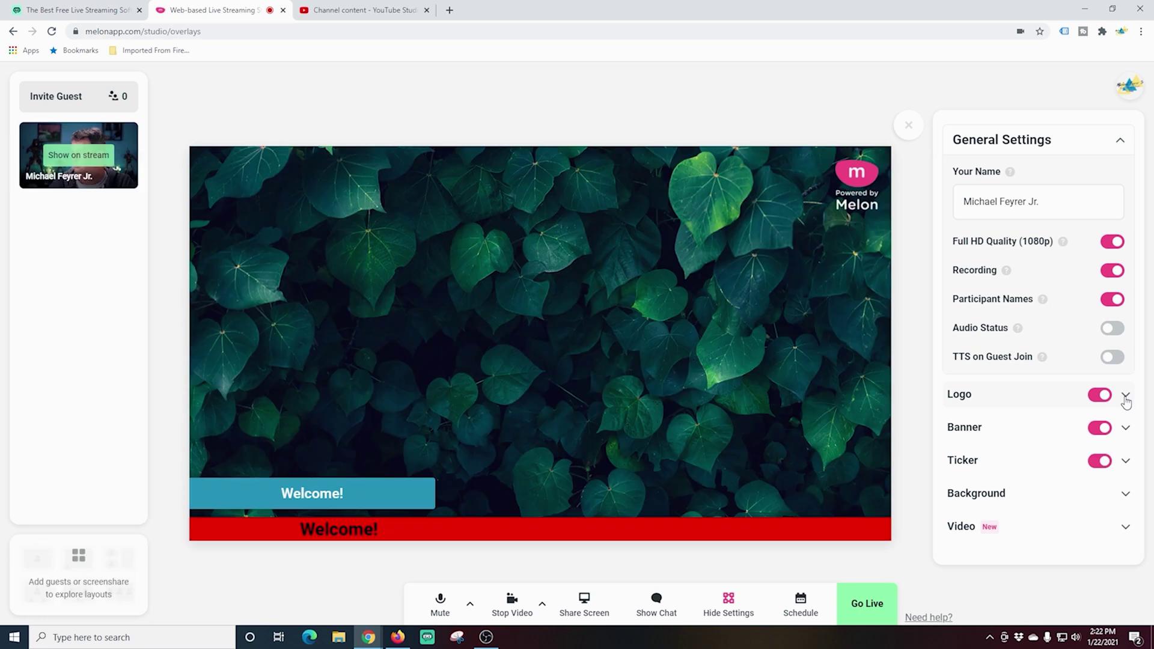
# Turn on the Melon logo overlay and put your camera feed back on stream.
pyautogui.click(1123, 394)
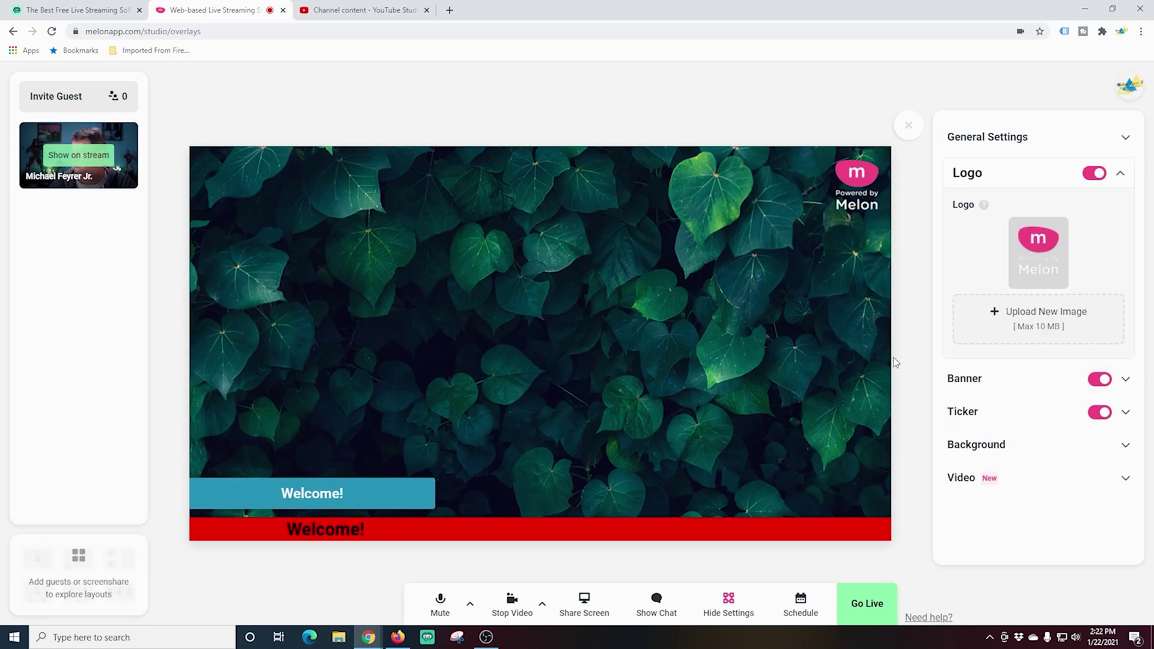
pyautogui.click(1090, 174)
pyautogui.click(78, 155)
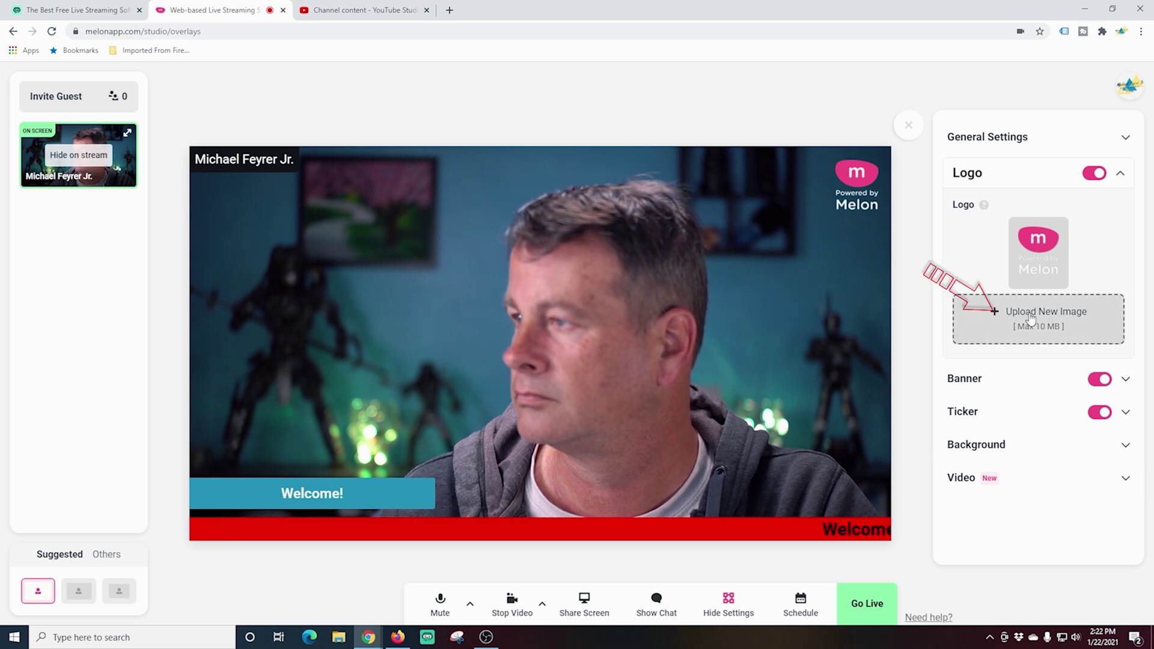
# Upload the Logo Alpha image from the SSD OBS (E:) drive as the stream logo.
pyautogui.click(1052, 321)
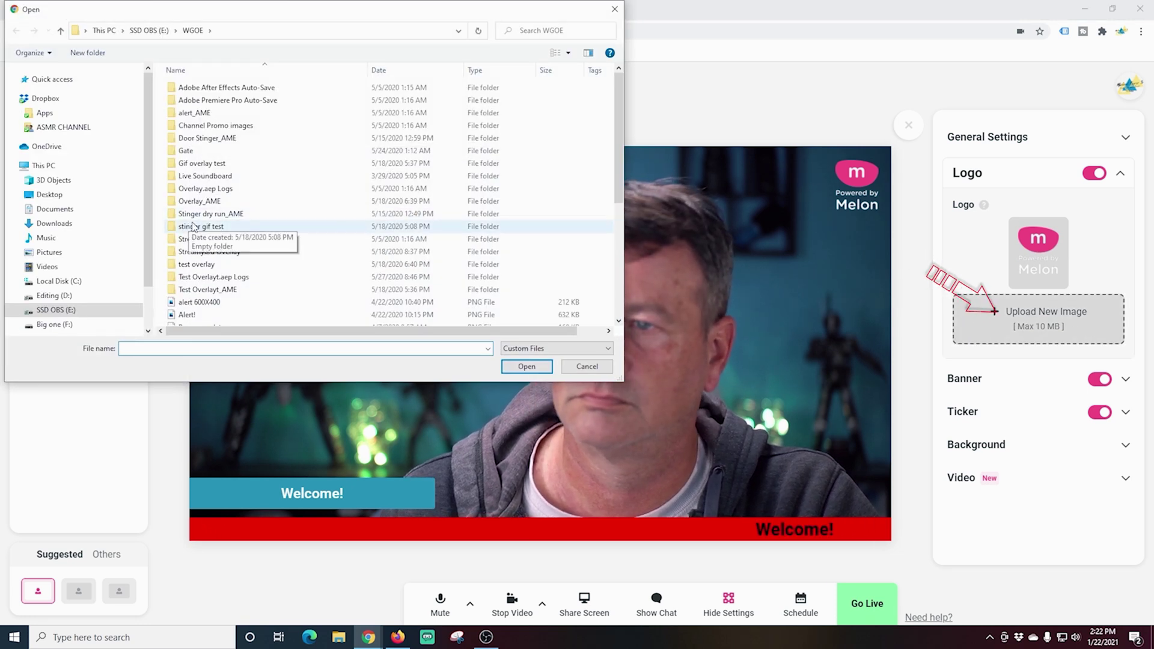
pyautogui.scroll(-3, 205, 246)
pyautogui.scroll(-3, 202, 257)
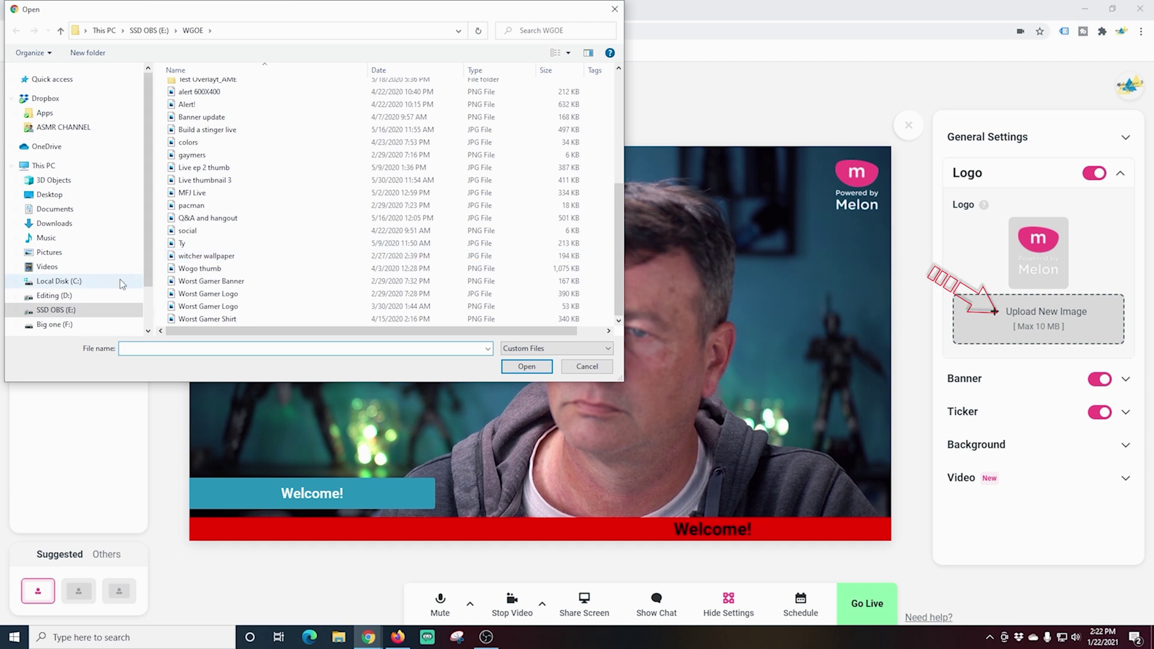
pyautogui.click(148, 31)
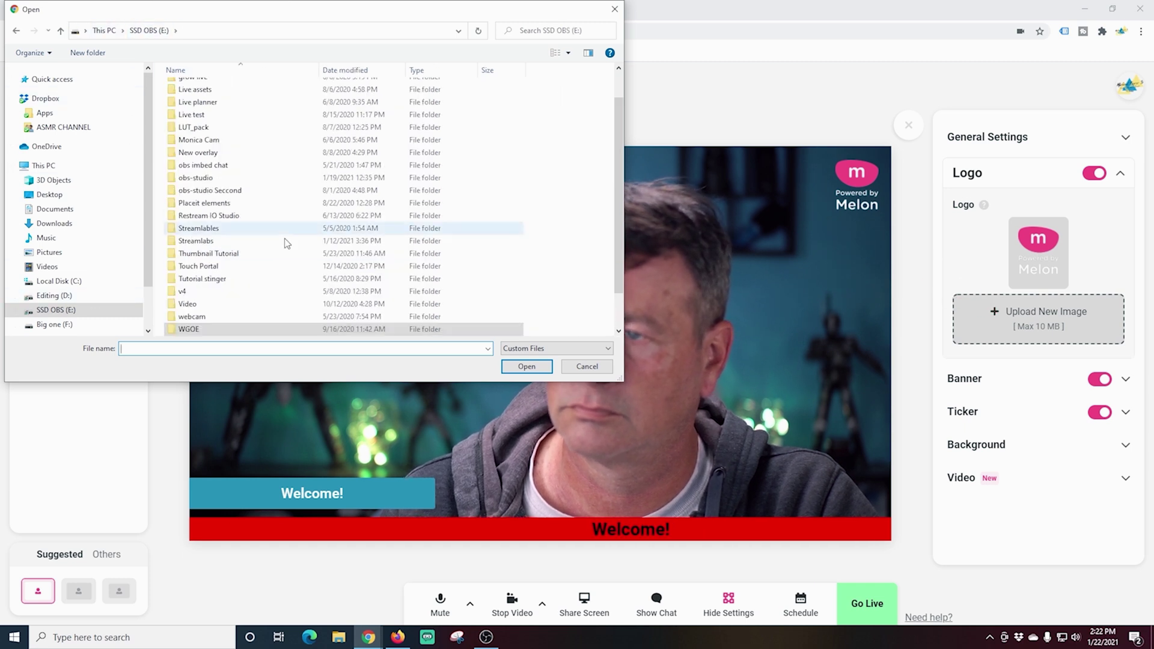
pyautogui.scroll(-3, 283, 242)
pyautogui.click(253, 317)
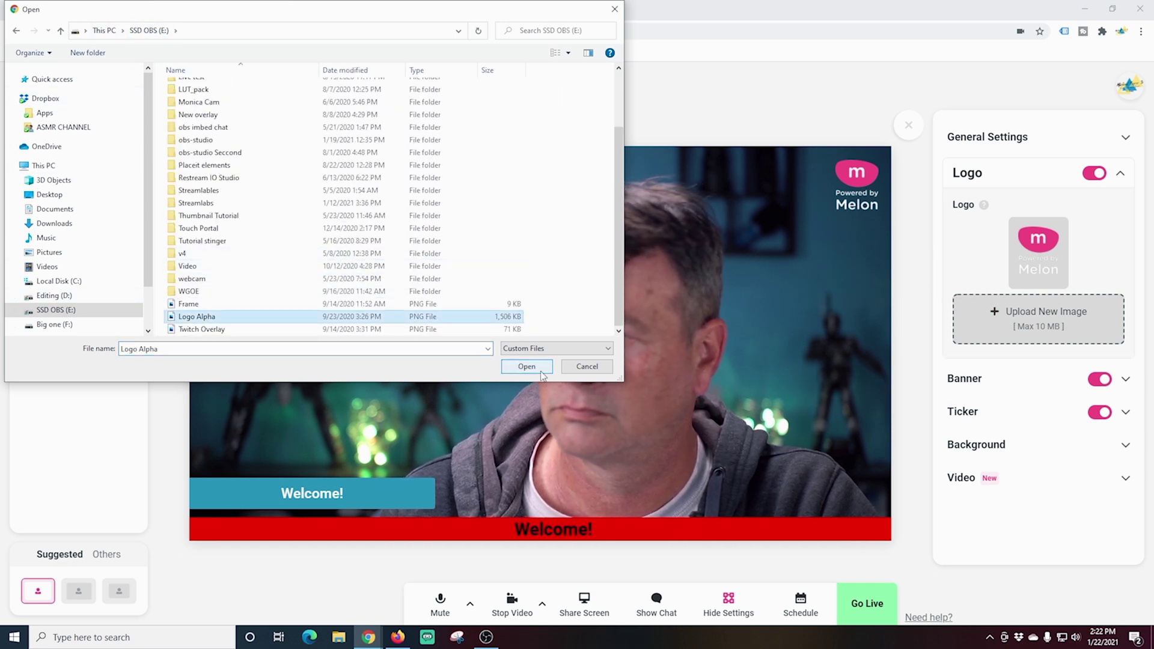
pyautogui.press('Return')
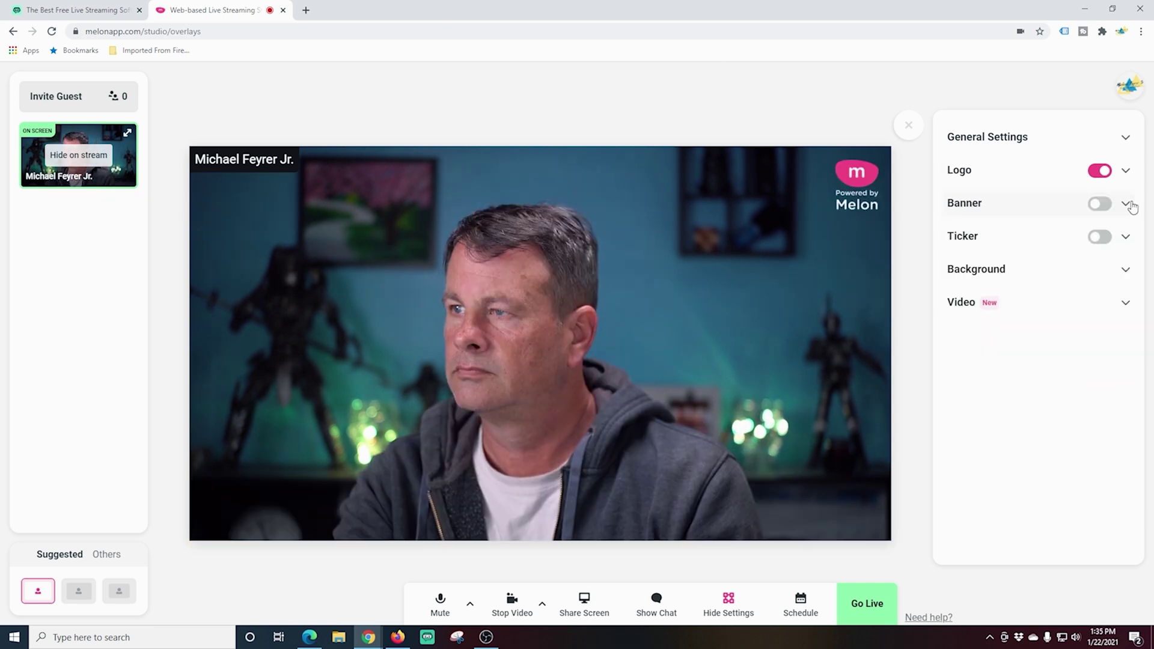
pyautogui.click(1127, 203)
# Turn on the banner, set its text to 'Welcome!', and try the Playfair Display font.
pyautogui.click(1085, 210)
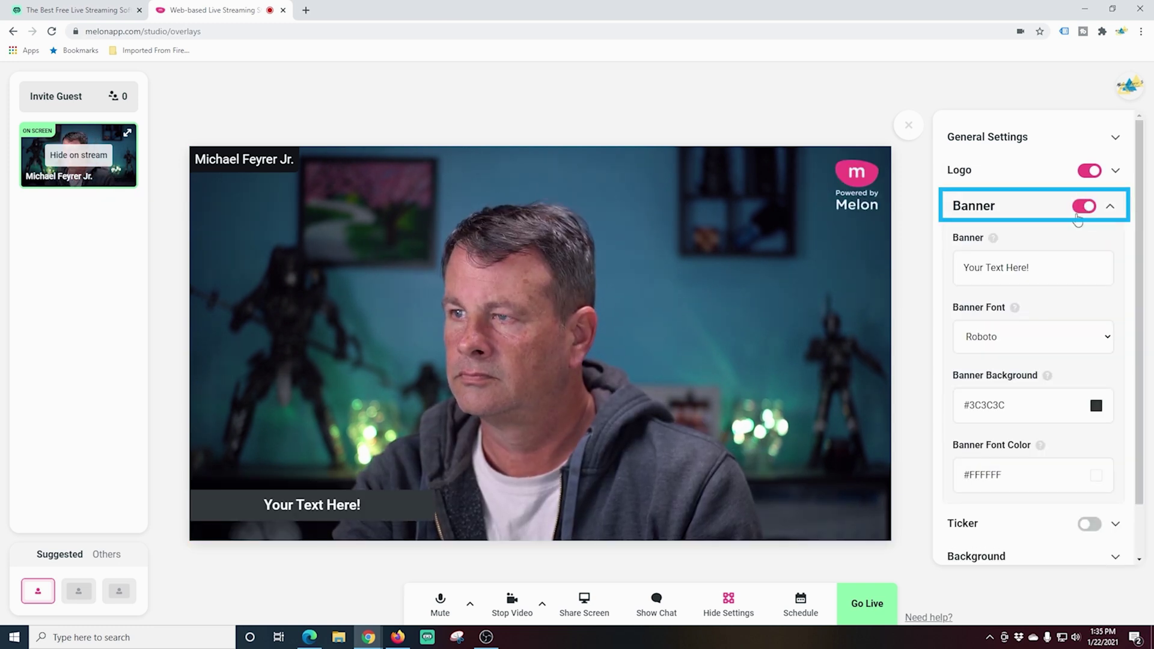
pyautogui.click(1040, 267)
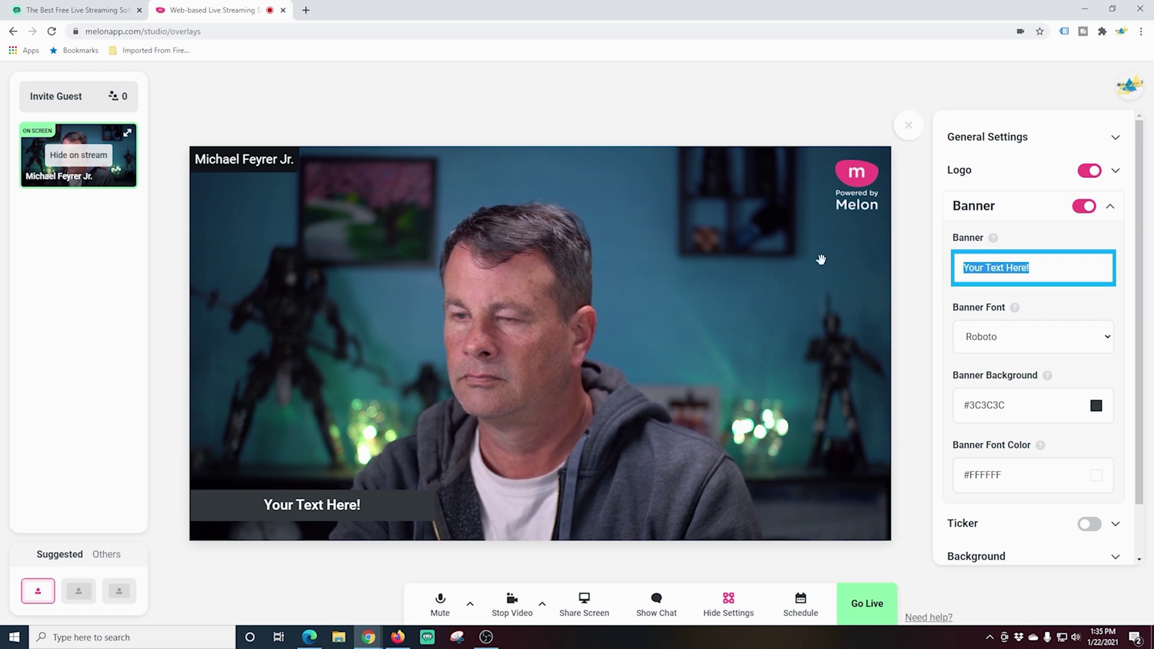
pyautogui.write('Wel')
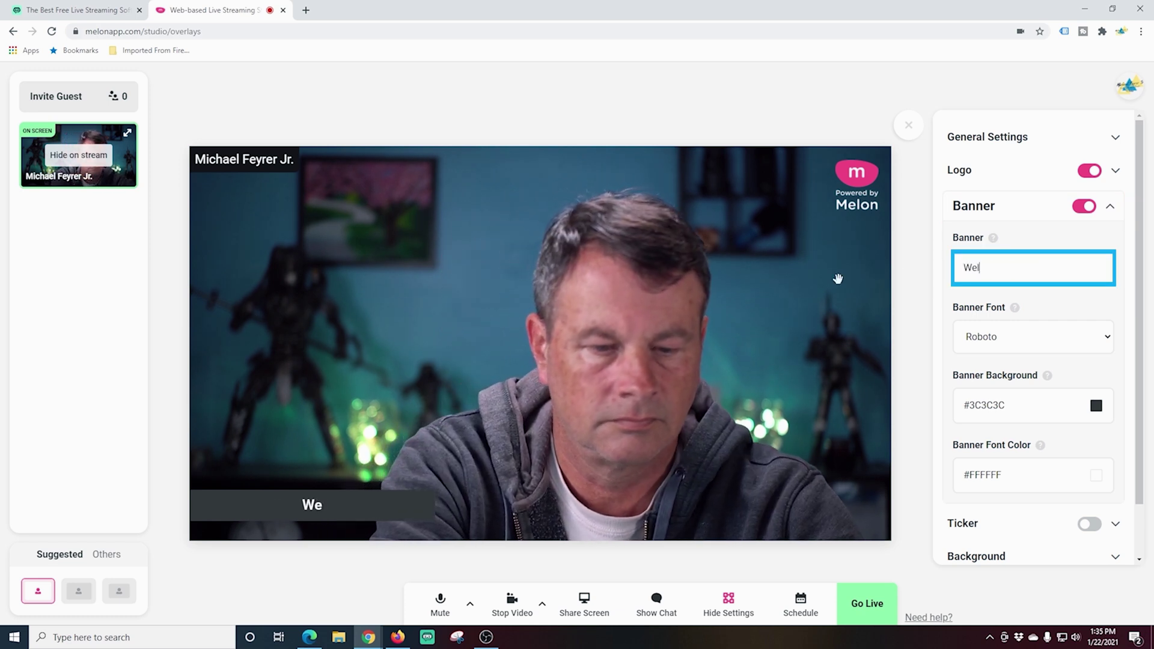
pyautogui.write('come!')
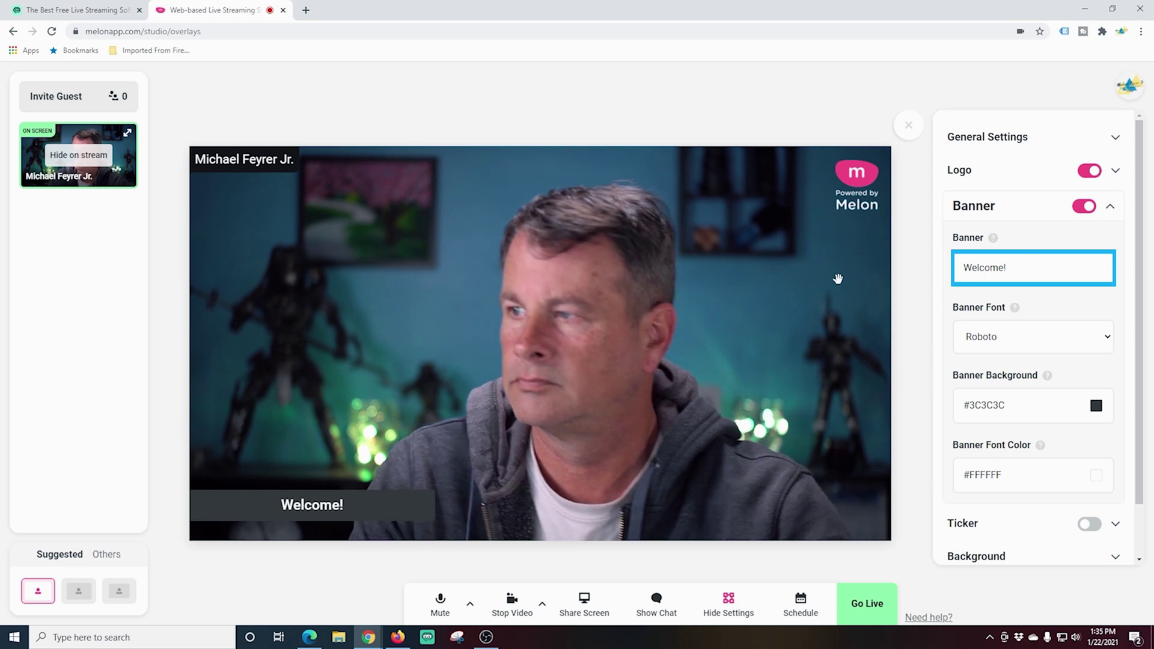
pyautogui.press('Tab')
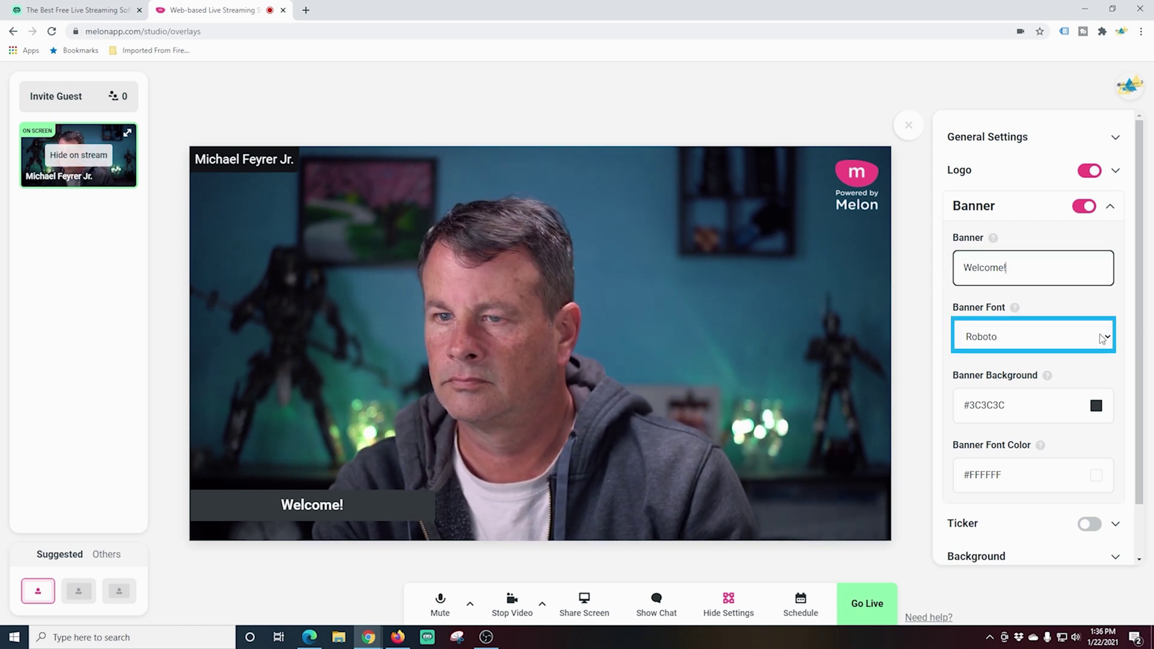
pyautogui.click(1102, 339)
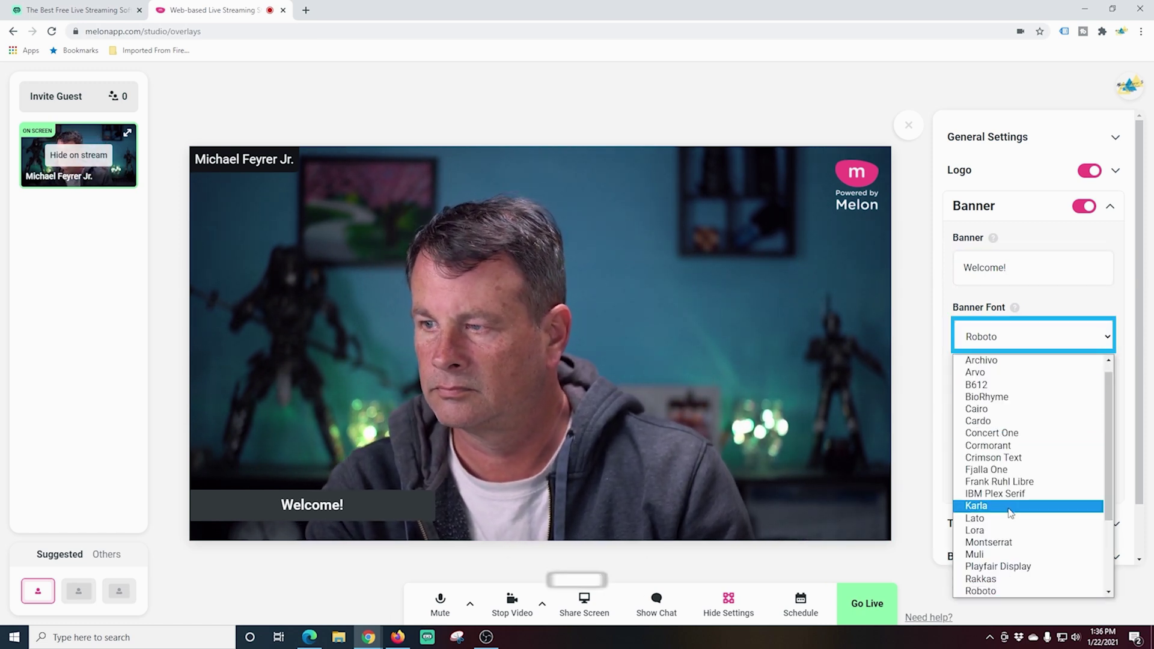
pyautogui.scroll(-3, 1009, 512)
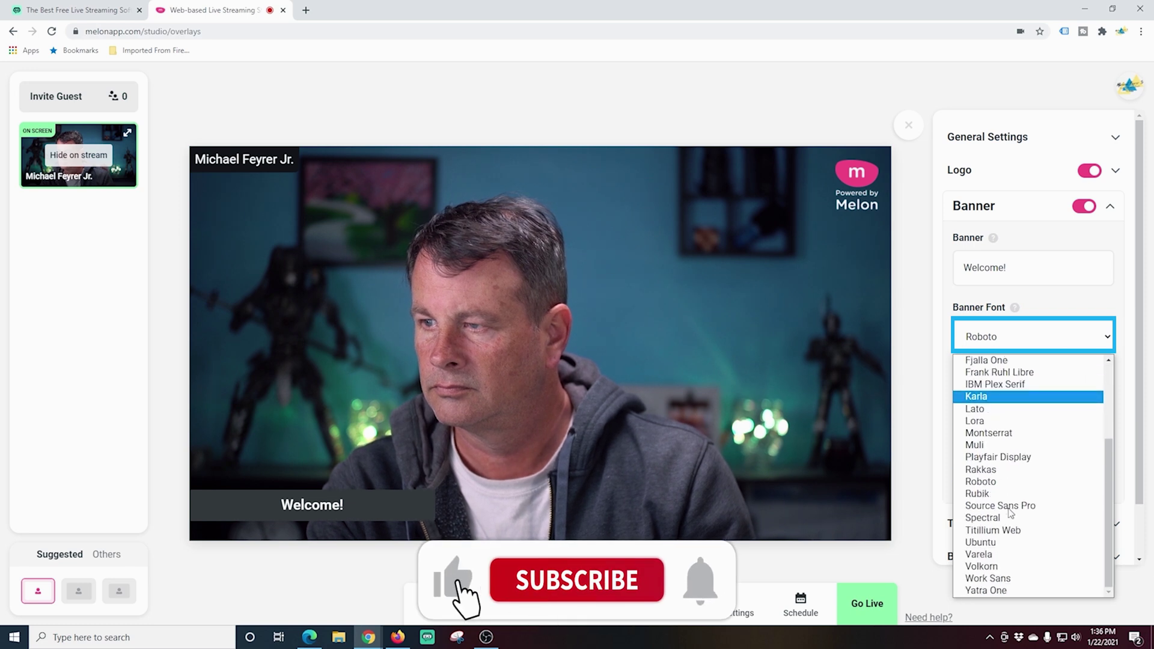
pyautogui.click(1010, 456)
# Make the banner background blue #3491BC, keep white text, and return the font to Roboto.
pyautogui.click(1094, 406)
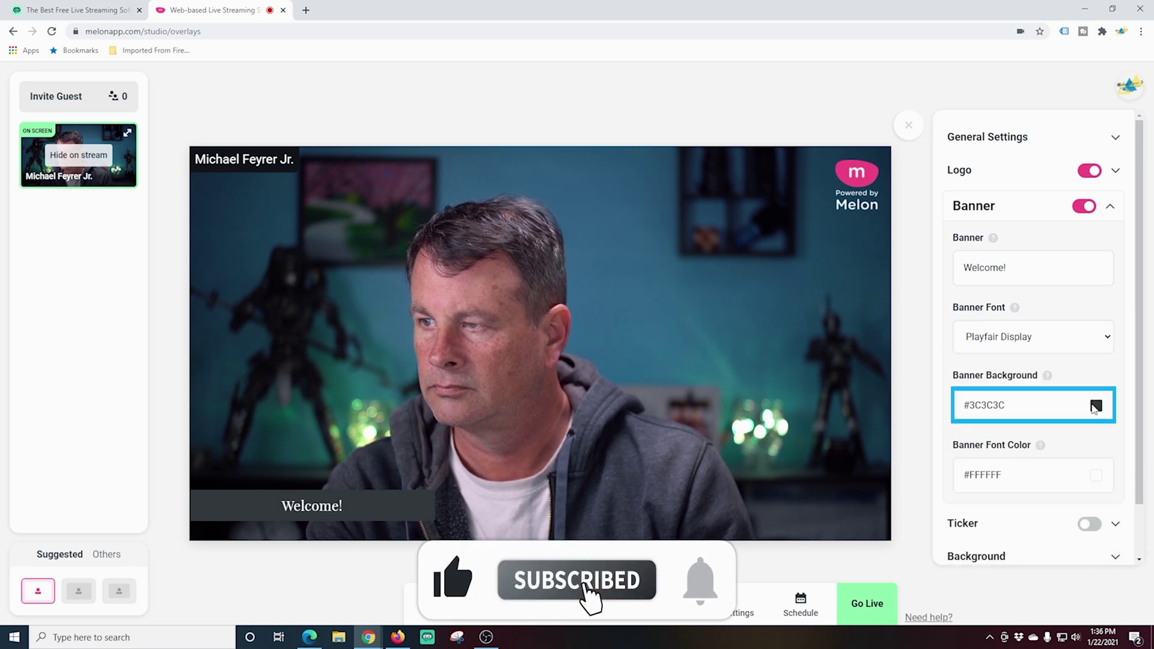
pyautogui.moveTo(981, 477); pyautogui.dragTo(1070, 450)
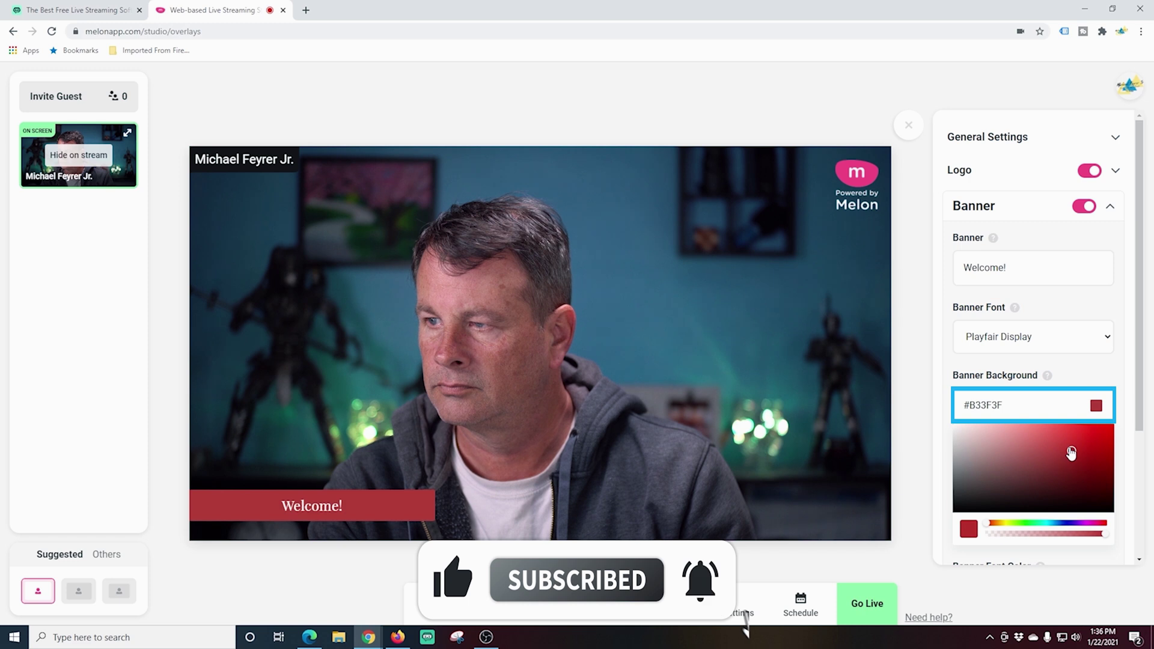
pyautogui.click(1053, 524)
pyautogui.press('Tab')
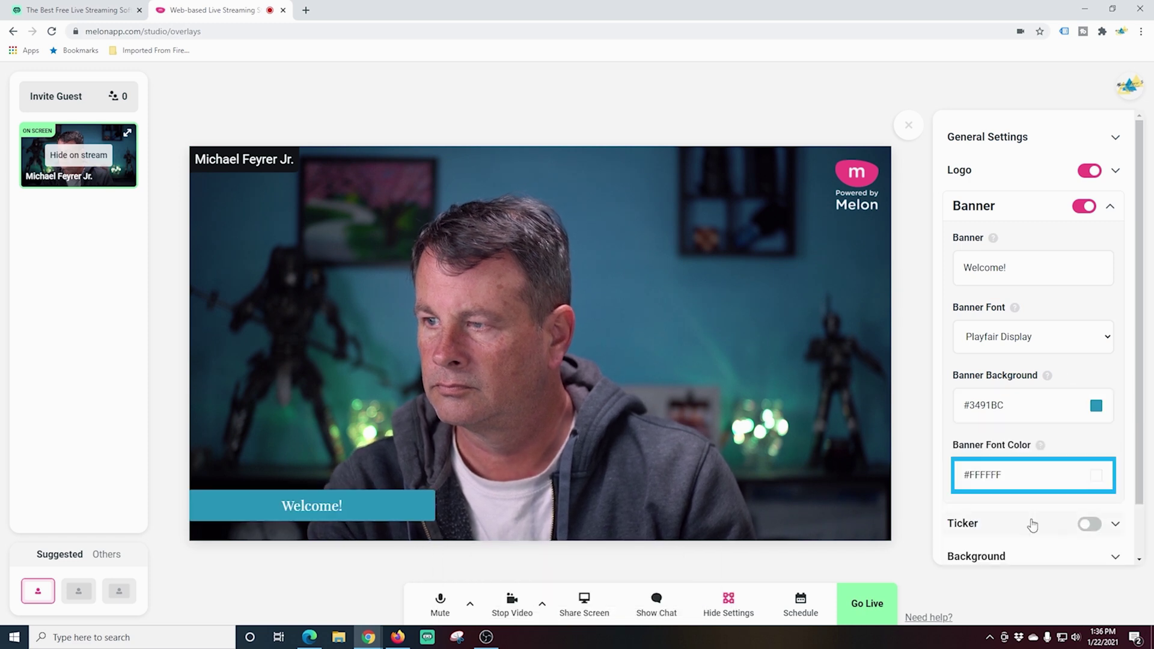
pyautogui.click(1044, 475)
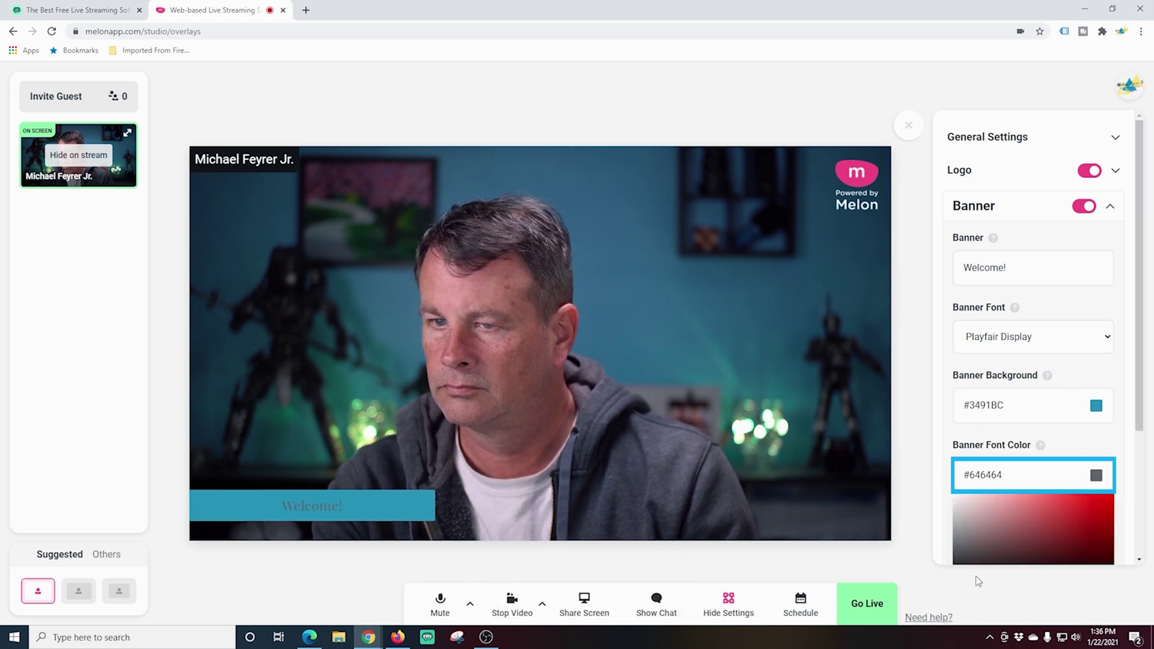
pyautogui.press('Escape')
pyautogui.click(1033, 337)
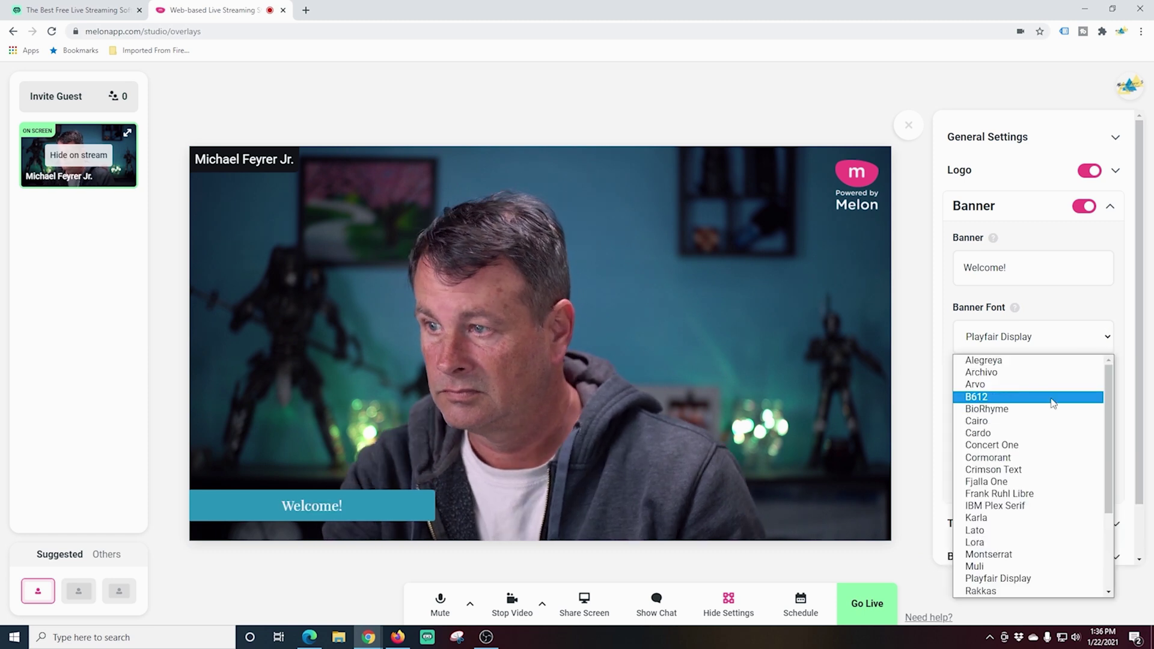
pyautogui.scroll(-3, 1022, 421)
pyautogui.click(988, 483)
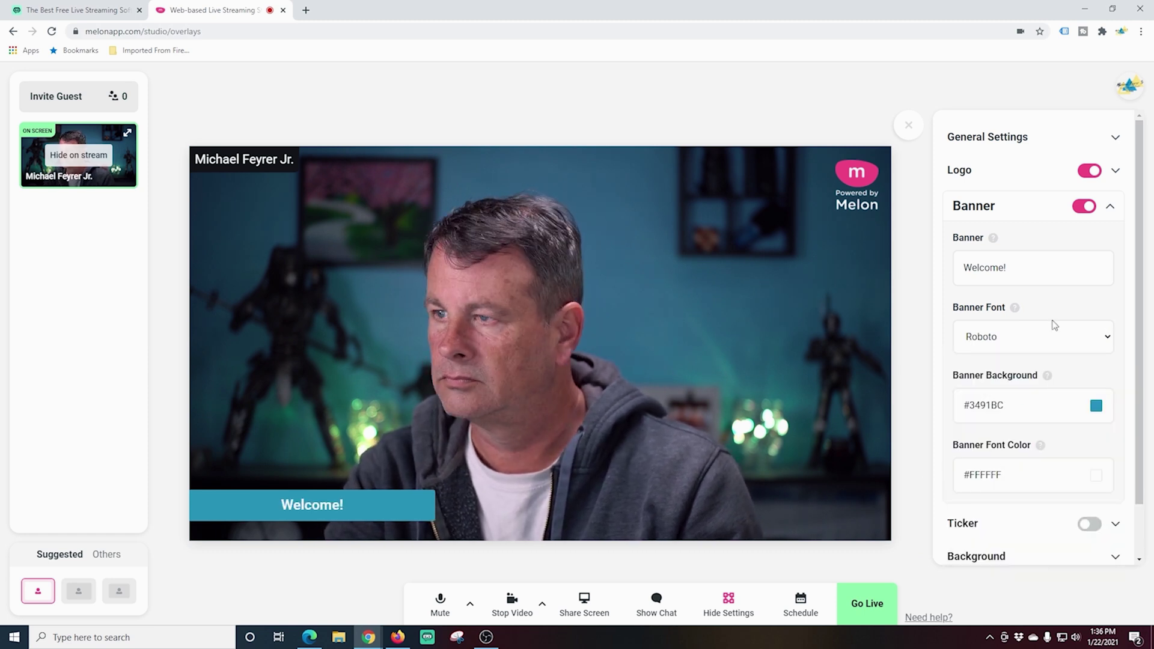
pyautogui.click(1110, 209)
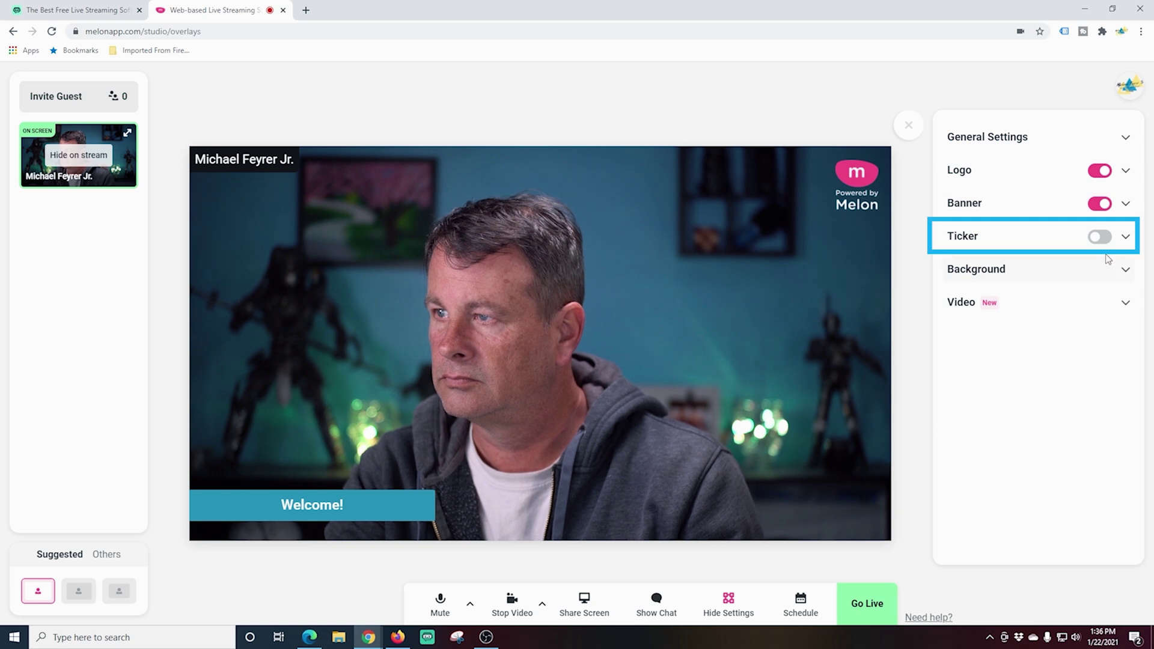
# Turn on the ticker and set its text to 'Welcome!' in the Roboto font.
pyautogui.click(1123, 240)
pyautogui.click(1085, 239)
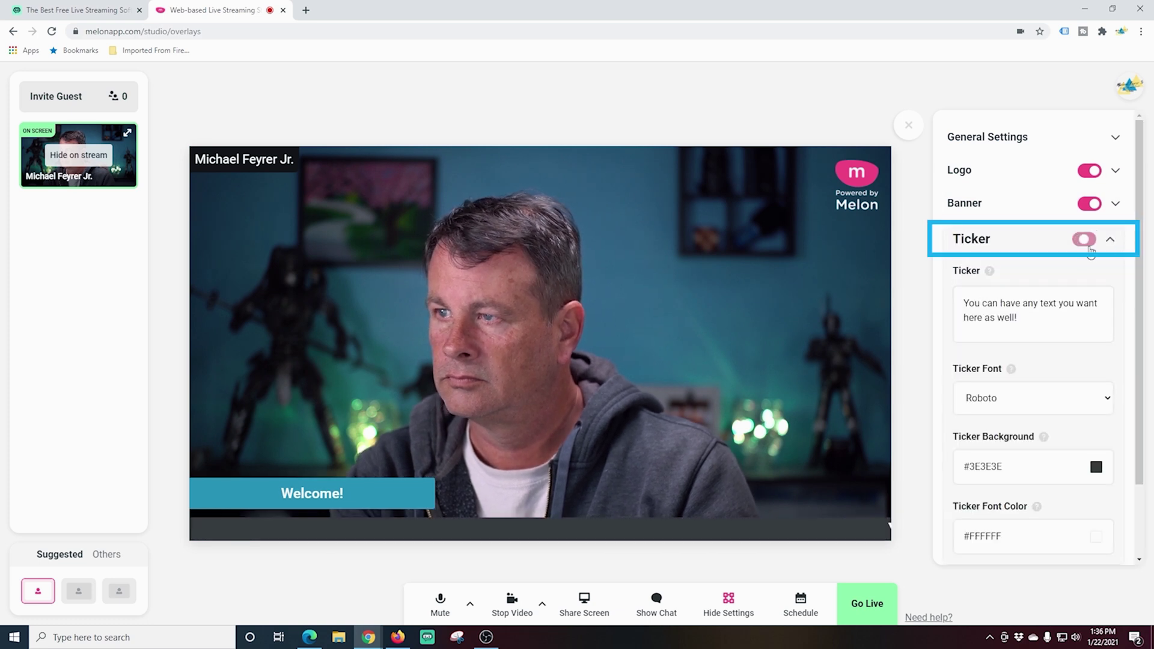
pyautogui.click(1077, 326)
pyautogui.moveTo(1063, 319); pyautogui.dragTo(893, 284)
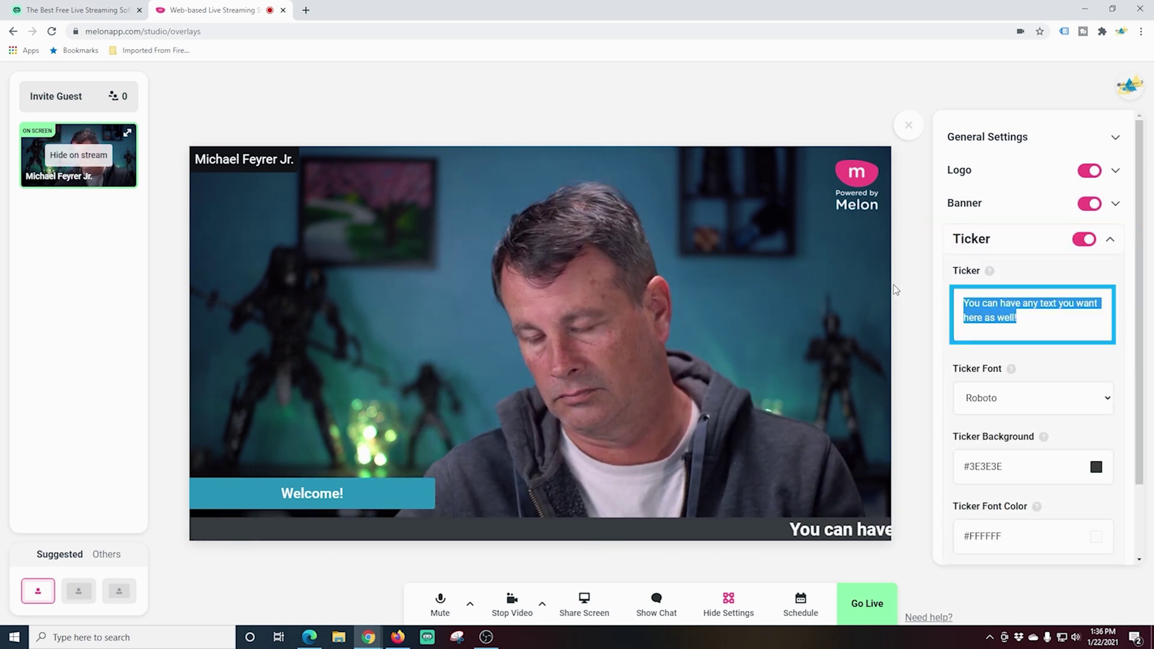
pyautogui.write('Welcome!')
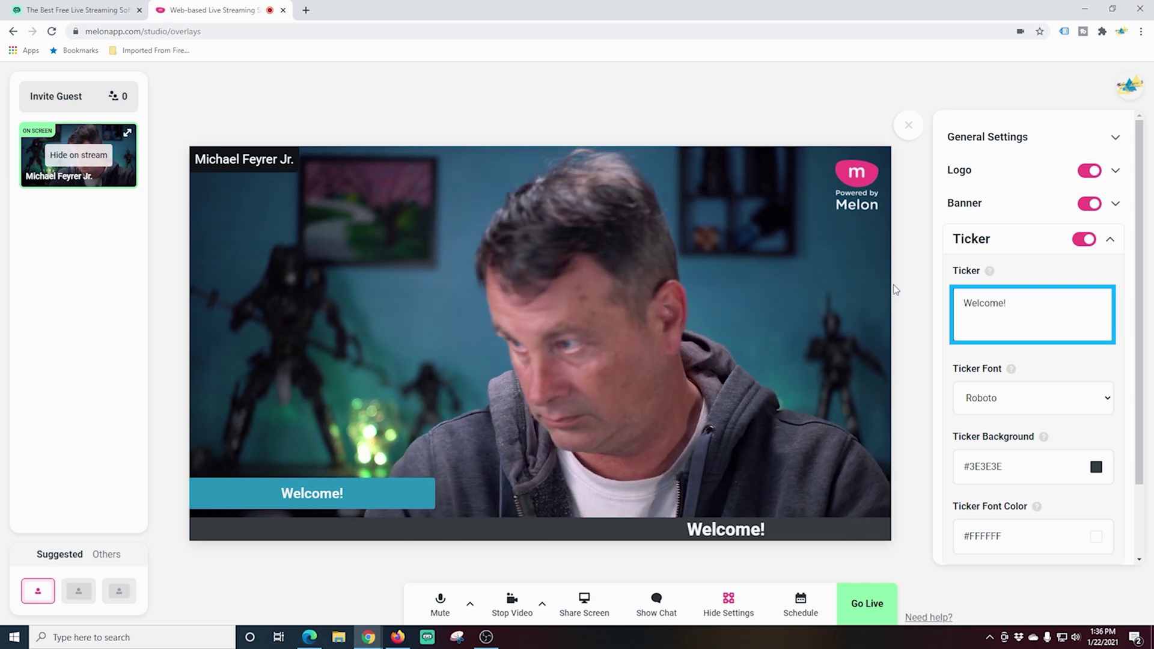
pyautogui.click(1051, 401)
pyautogui.click(1043, 323)
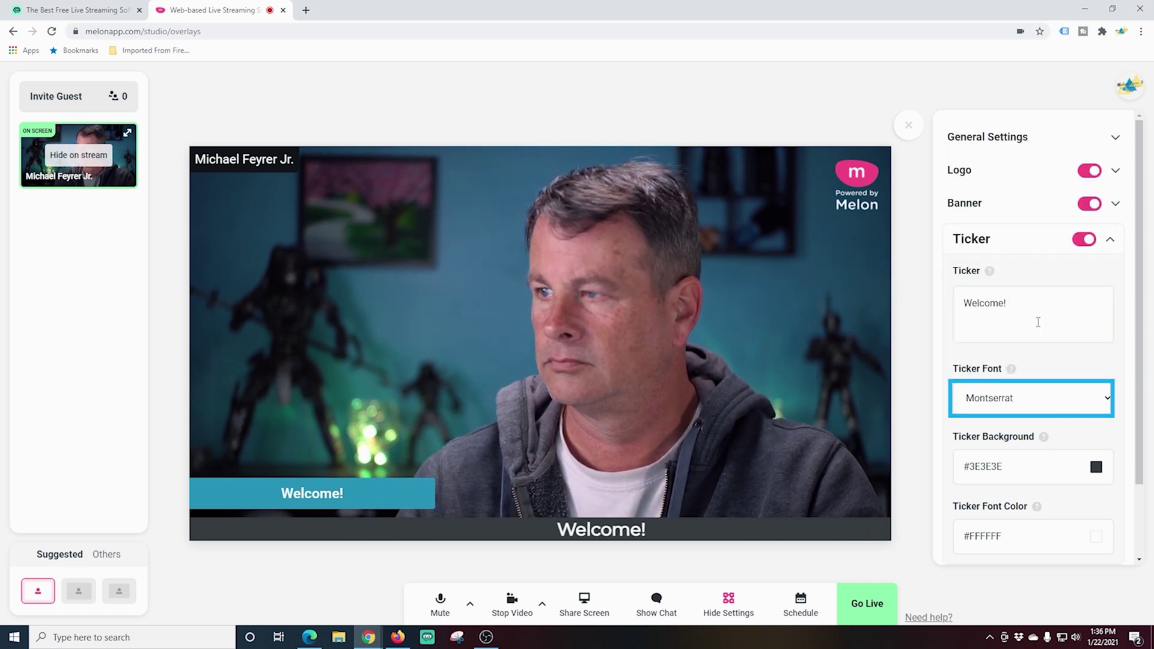
pyautogui.click(1067, 397)
pyautogui.scroll(-3, 1021, 252)
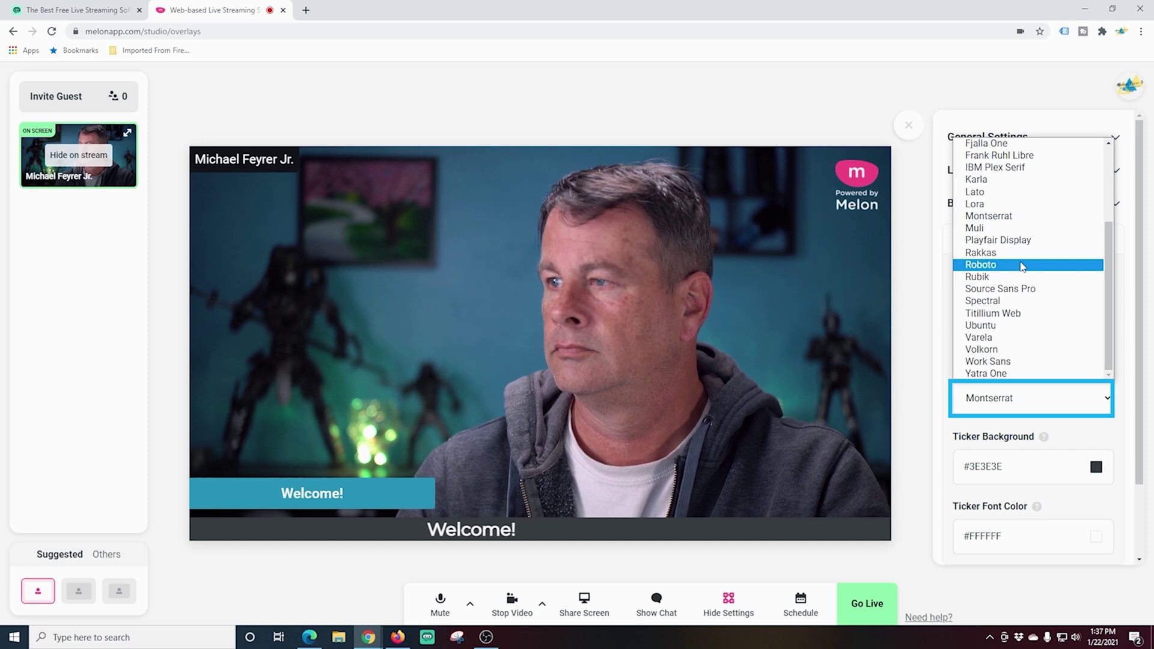
pyautogui.click(1022, 261)
# Give the ticker a red #FF0000 background with black #000000 text.
pyautogui.click(1062, 458)
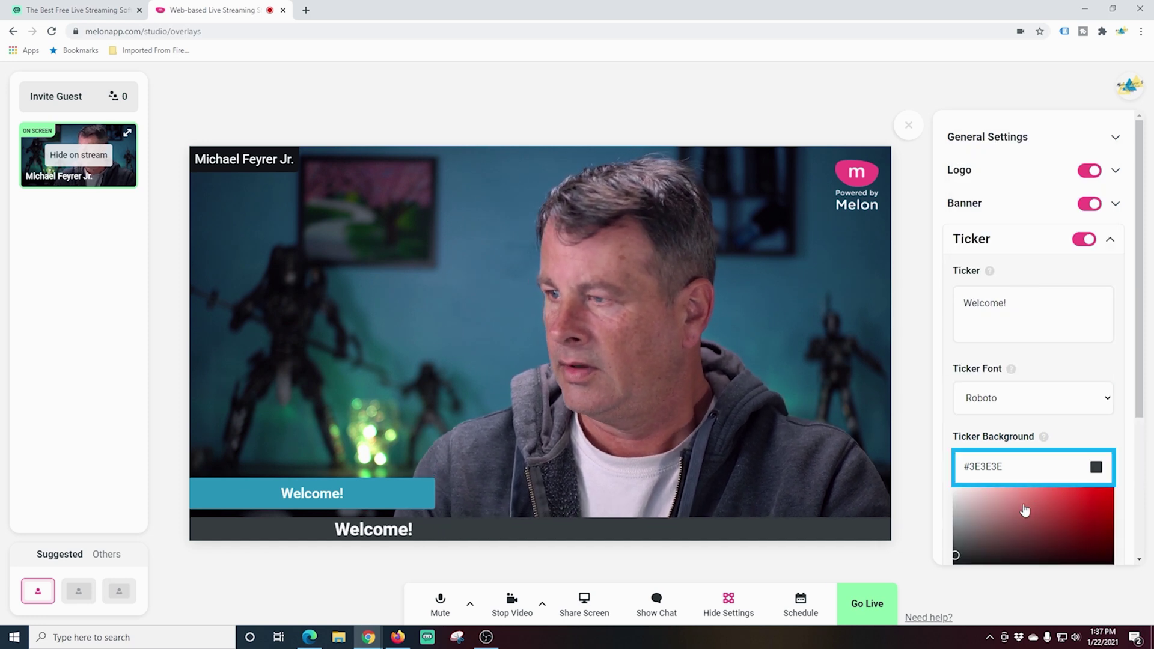
pyautogui.moveTo(1024, 510); pyautogui.dragTo(1113, 488)
pyautogui.click(1100, 444)
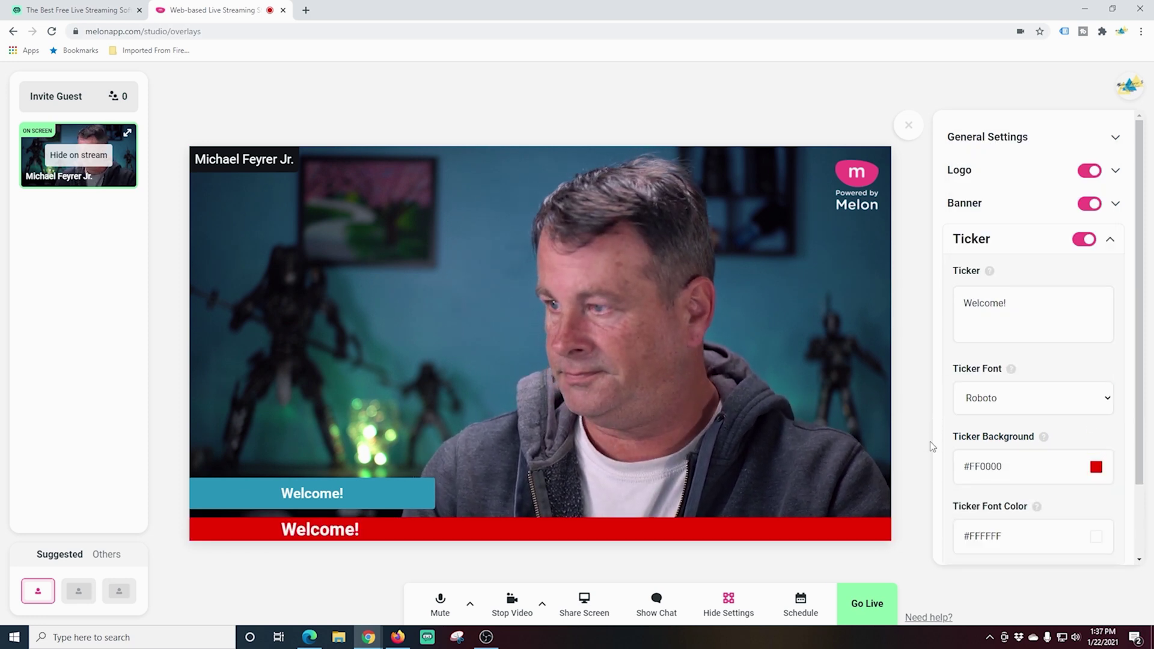
pyautogui.press('Tab')
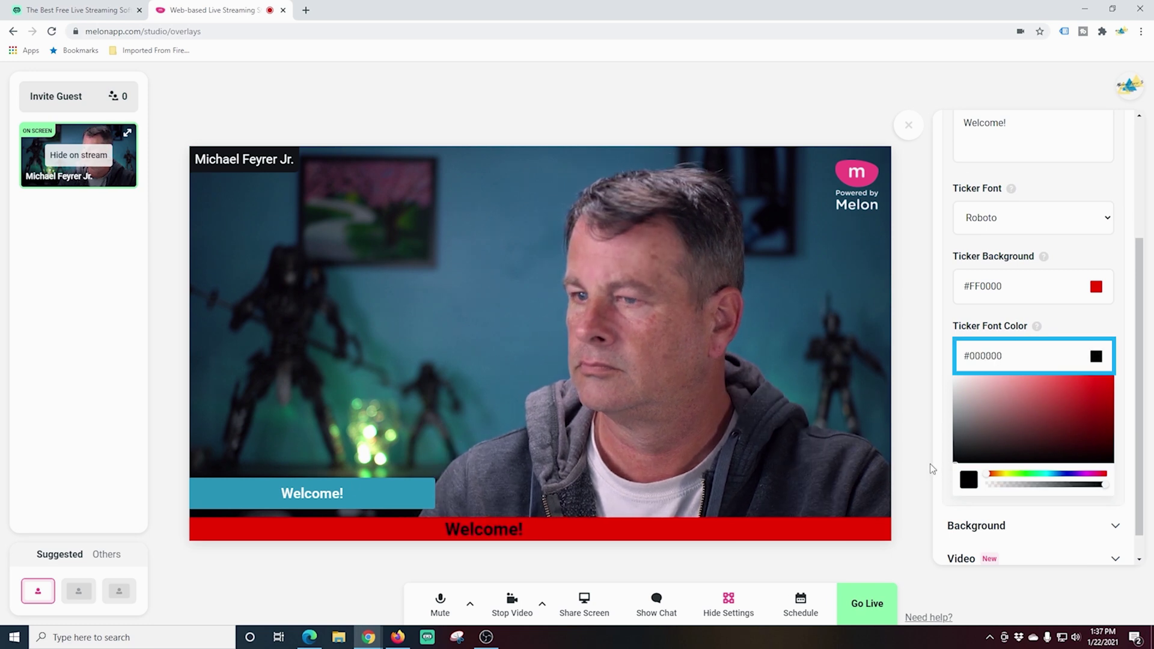
pyautogui.click(932, 468)
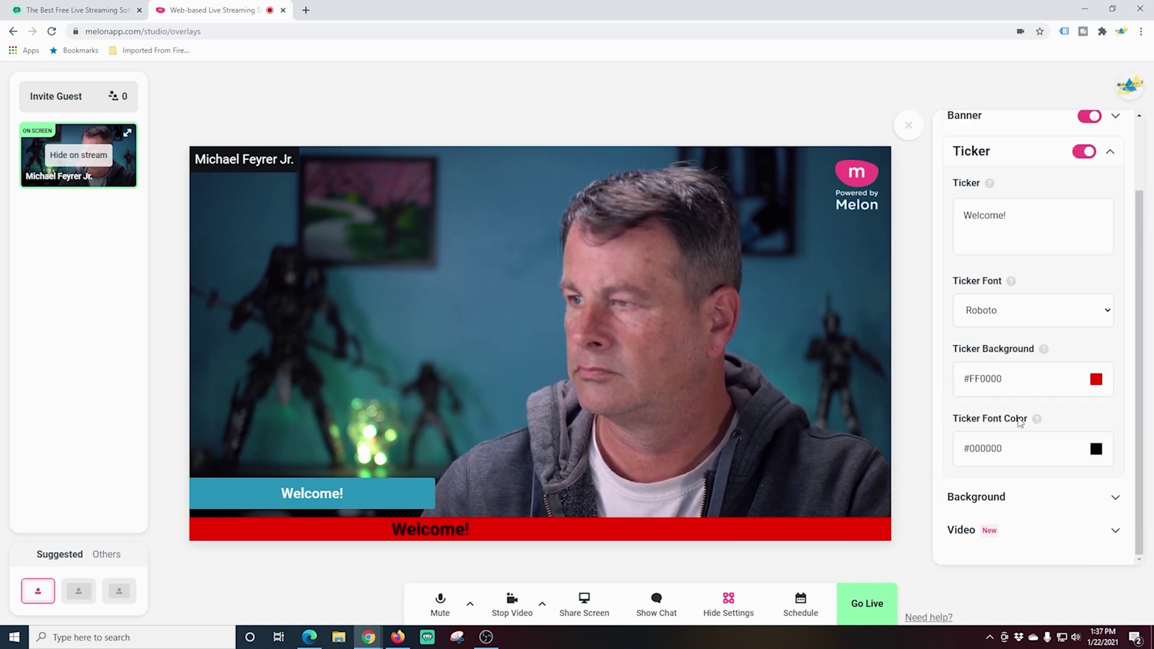
pyautogui.click(1111, 155)
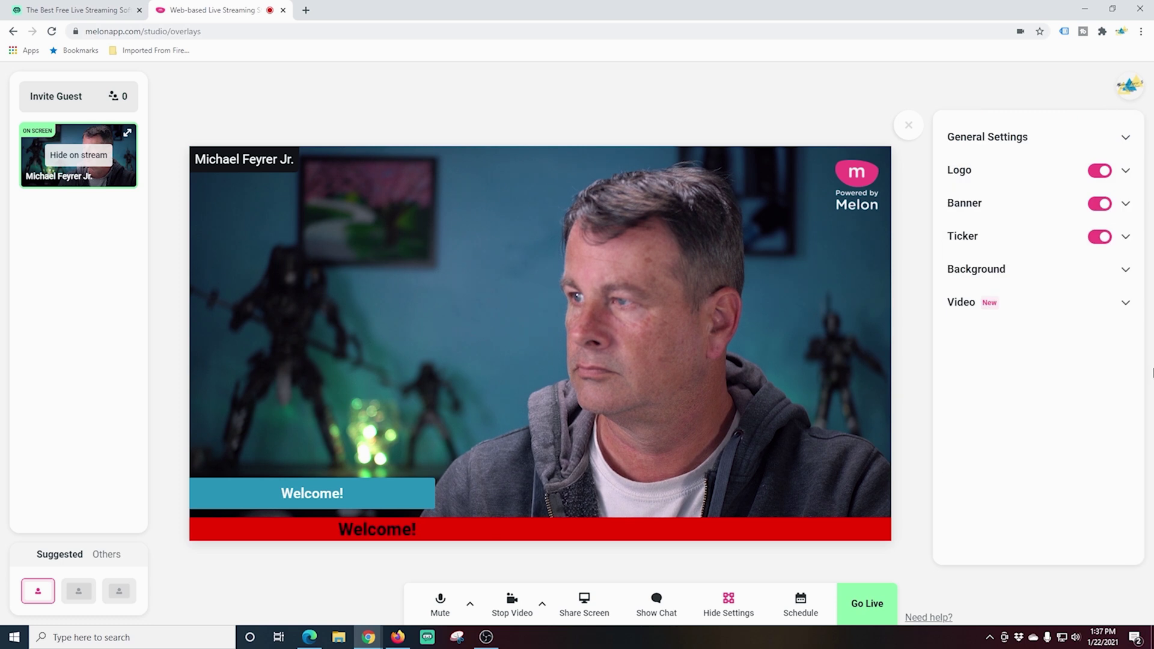
pyautogui.click(1124, 270)
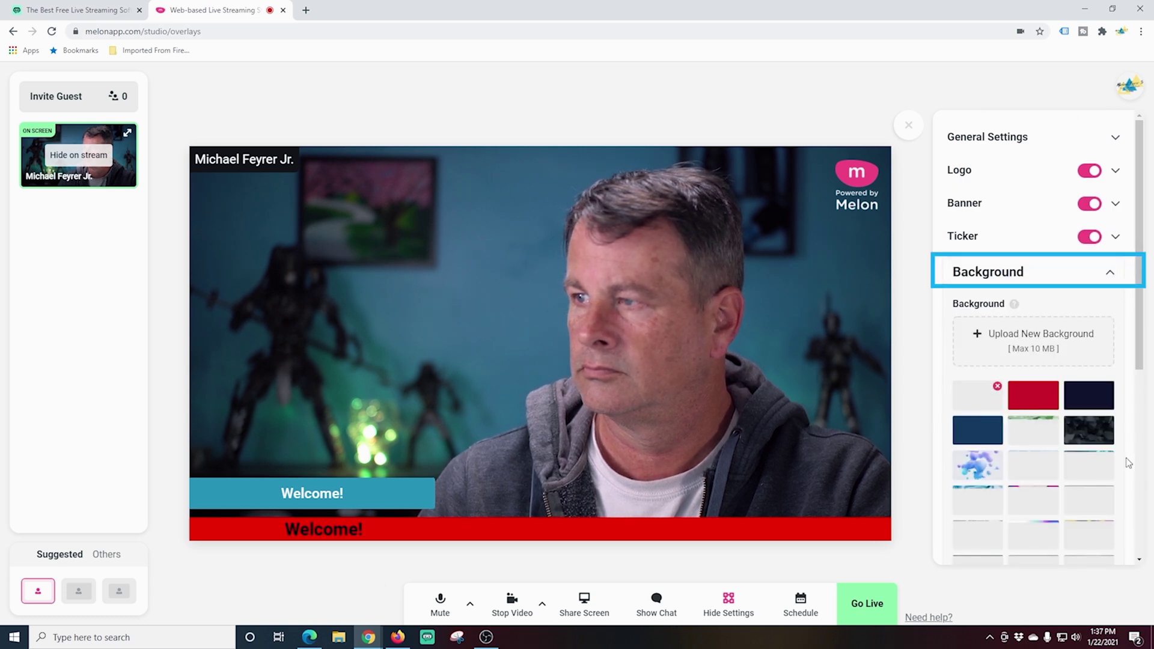
# Take the camera off stage and try several stage backgrounds, ending on the dark starry image.
pyautogui.click(1036, 401)
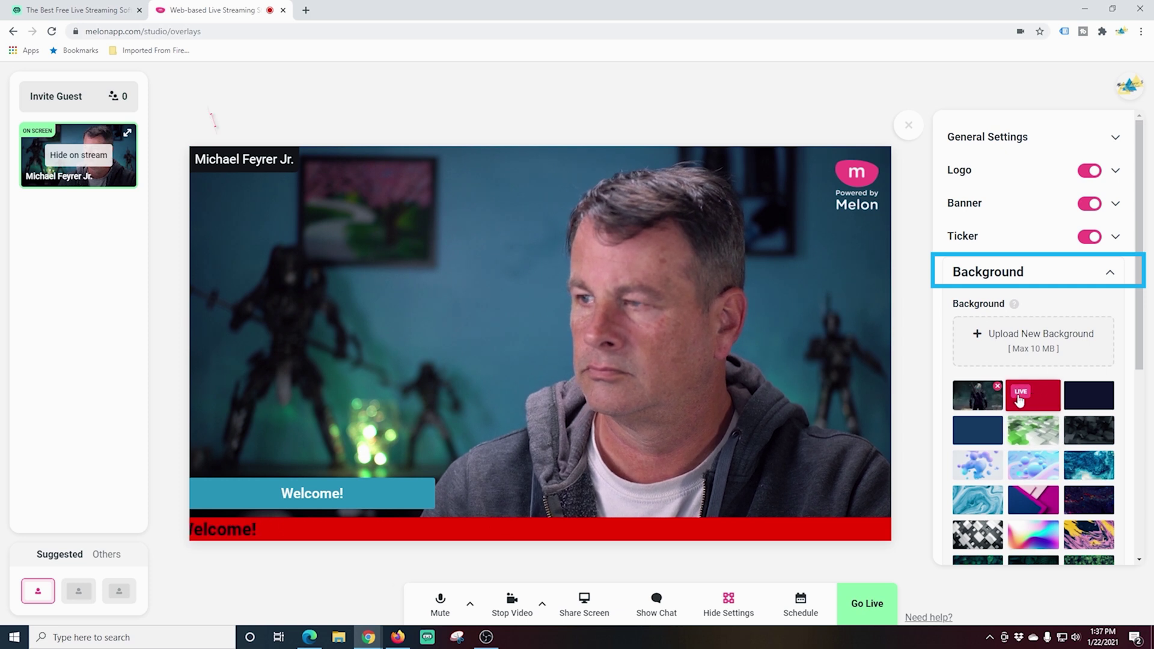
pyautogui.click(82, 156)
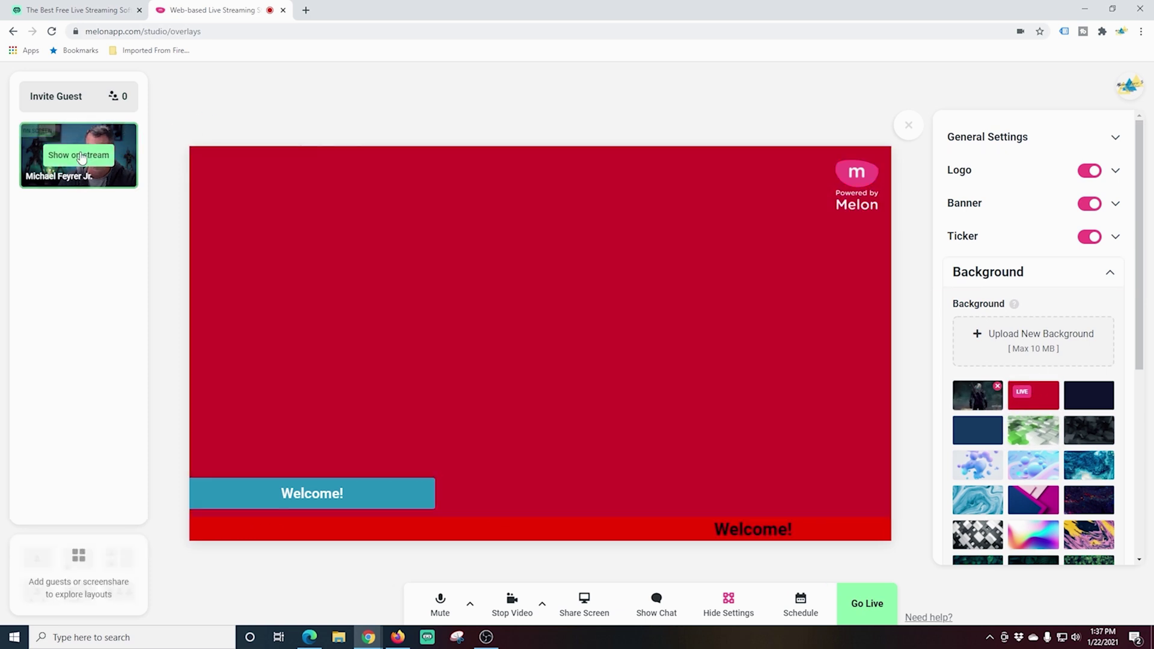
pyautogui.click(1038, 439)
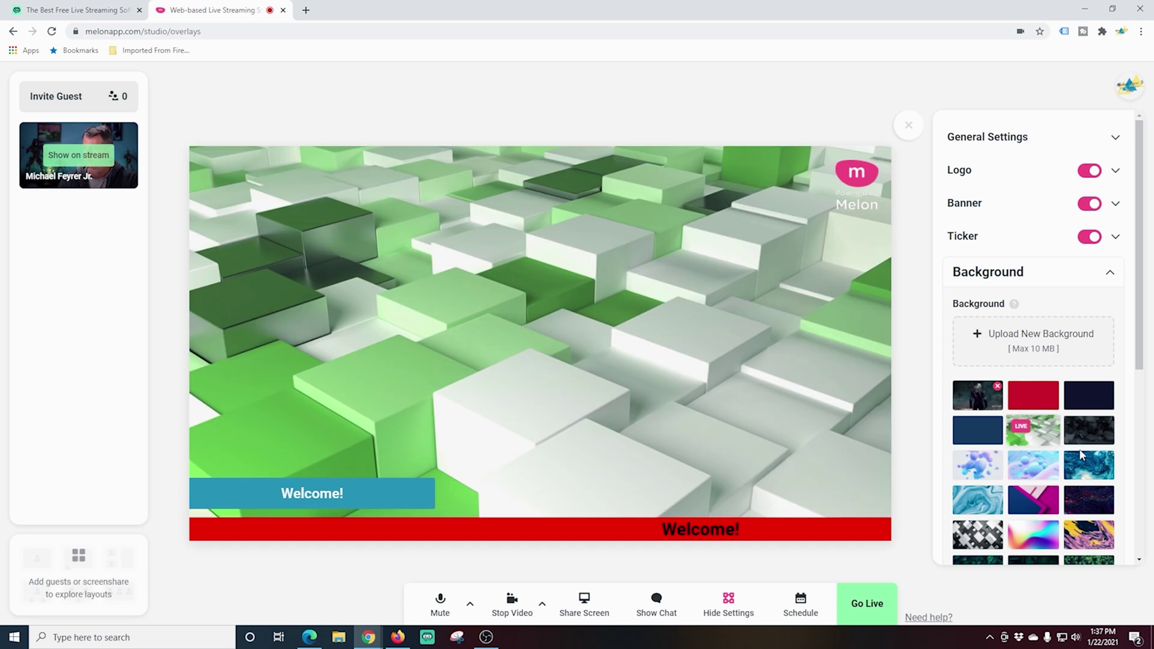
pyautogui.click(1089, 430)
pyautogui.click(1088, 465)
pyautogui.click(1032, 500)
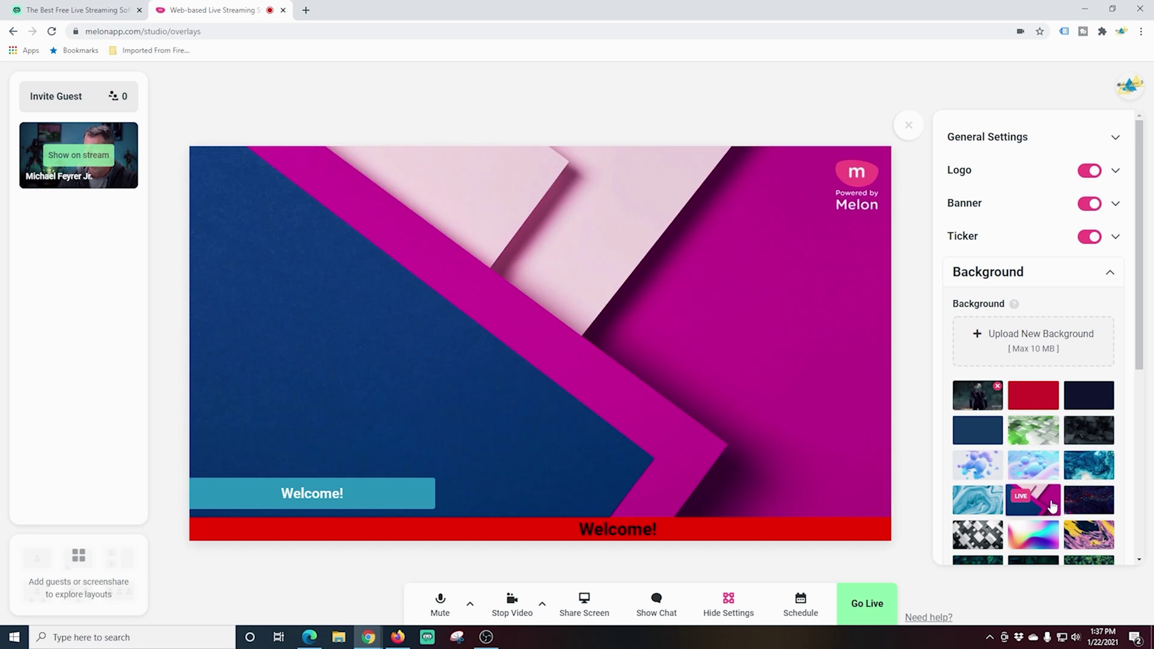
pyautogui.click(1088, 500)
pyautogui.scroll(-5, 1023, 534)
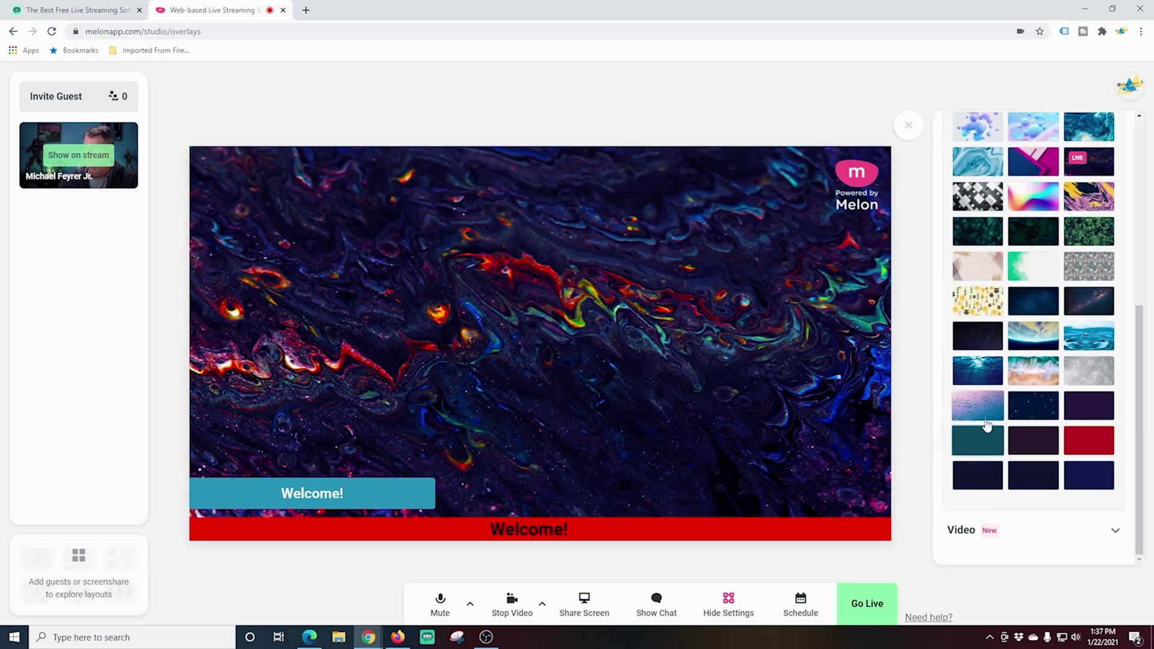
pyautogui.click(986, 421)
pyautogui.click(1035, 421)
pyautogui.scroll(5, 1048, 360)
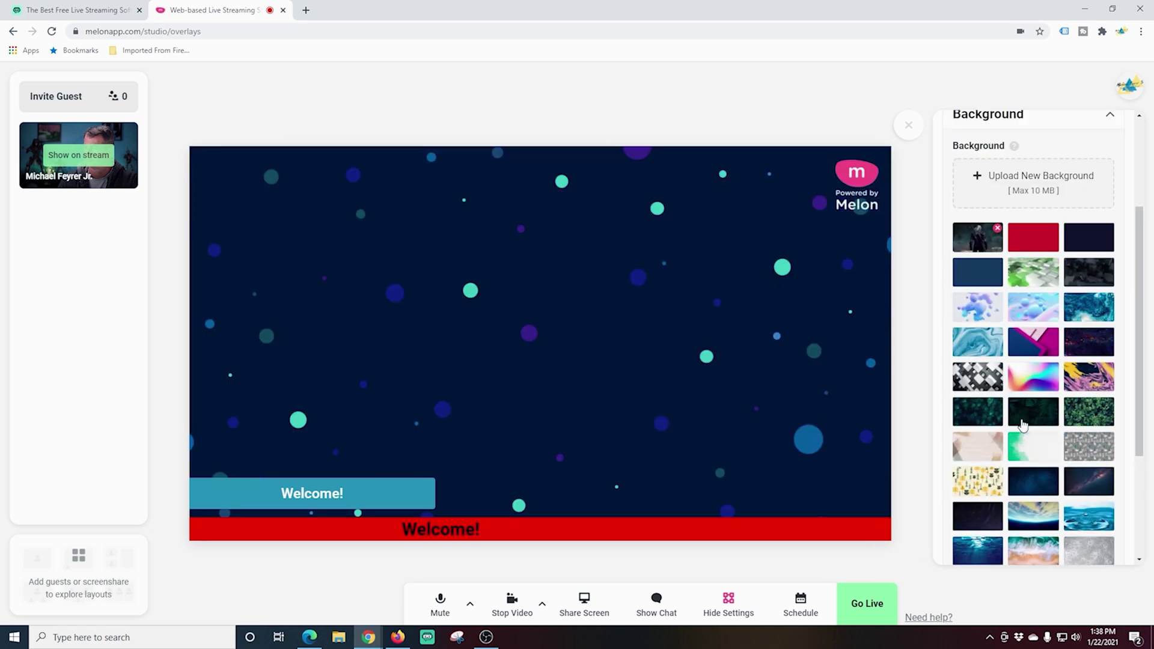
# Turn off the Melon logo, use the water droplets background, and put the camera back on stream.
pyautogui.click(1089, 170)
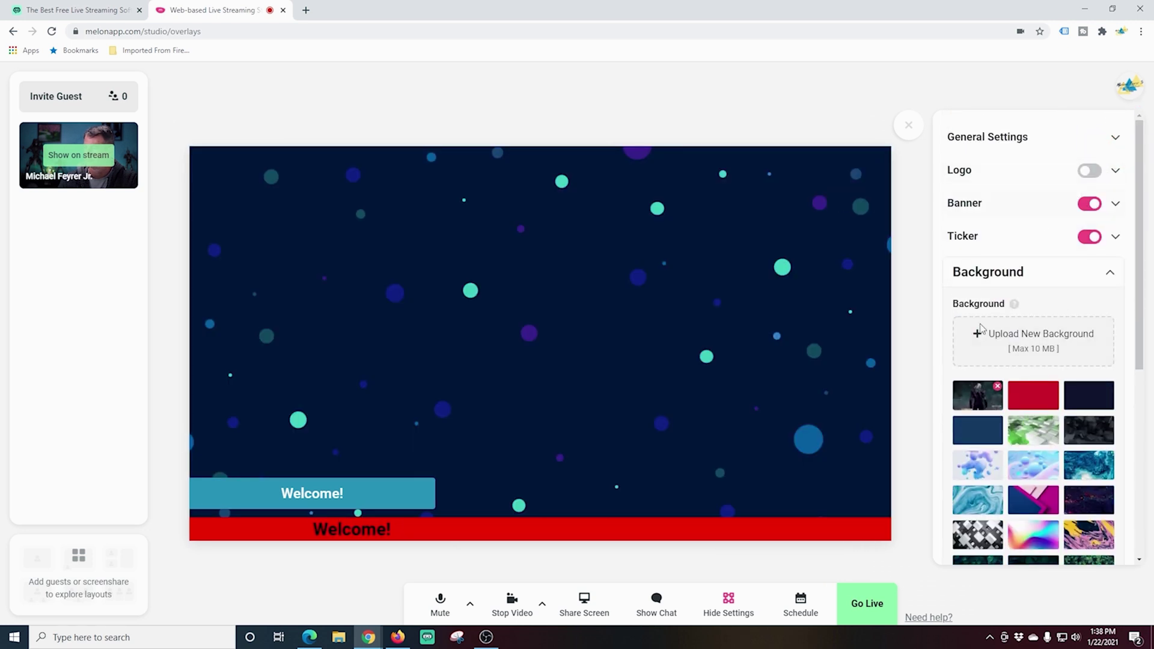
pyautogui.scroll(-5, 1078, 360)
pyautogui.click(1084, 411)
pyautogui.scroll(-1, 1046, 420)
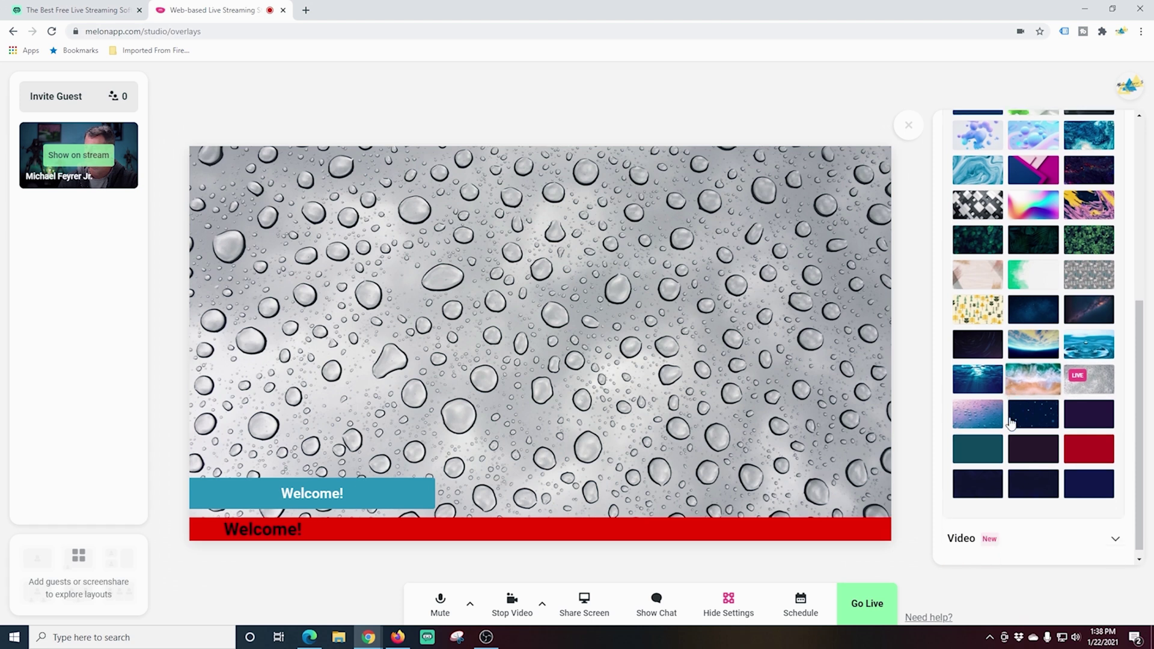
pyautogui.scroll(1, 1016, 424)
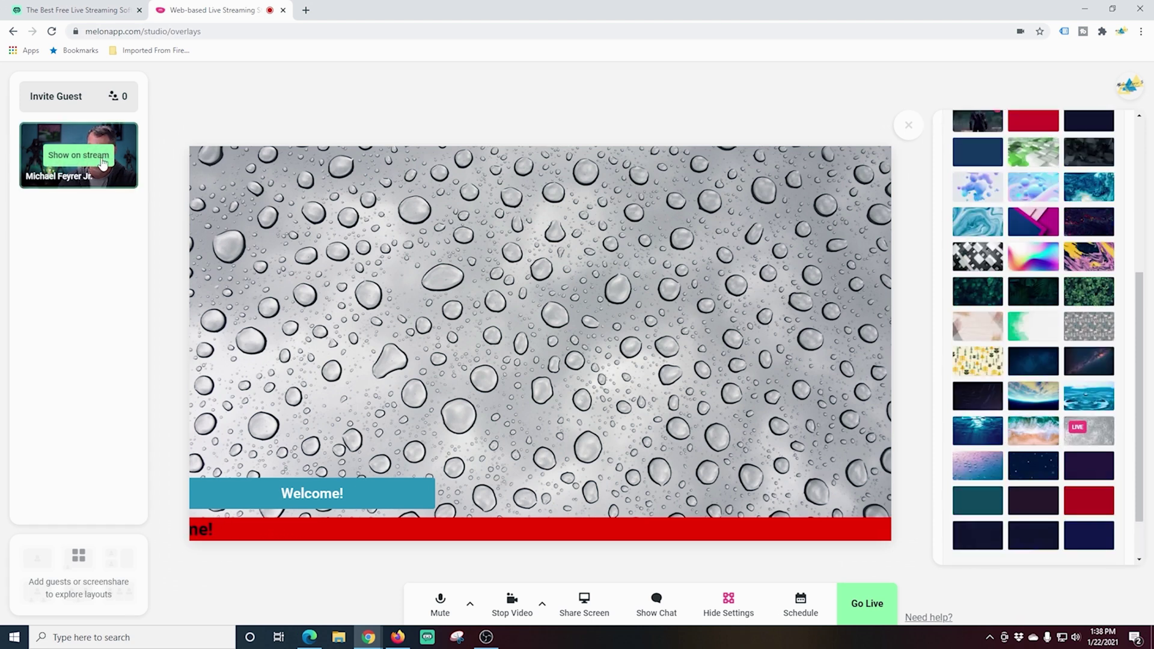
pyautogui.click(78, 154)
pyautogui.scroll(-1, 1023, 425)
pyautogui.scroll(10, 1024, 426)
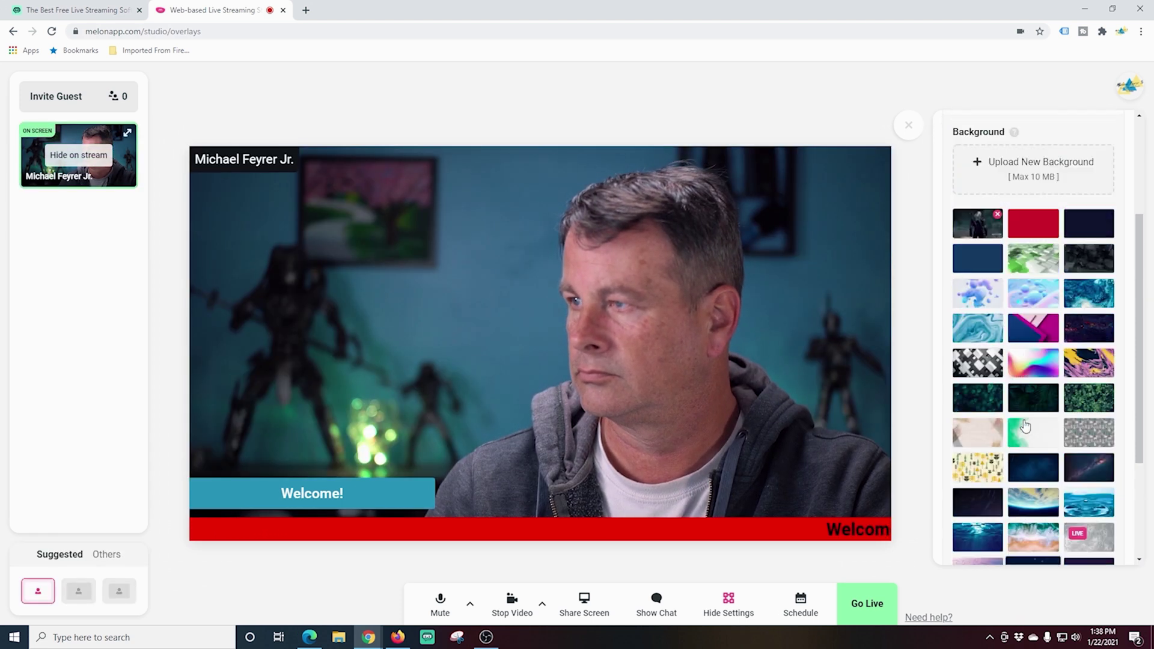
pyautogui.click(1110, 271)
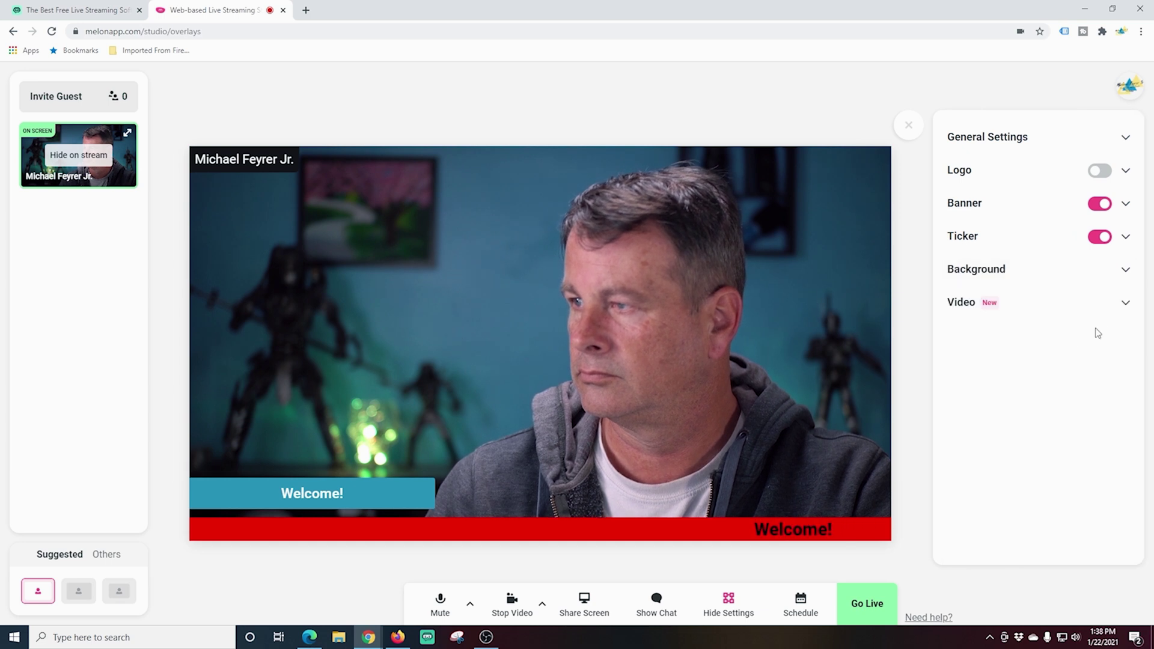
pyautogui.click(1122, 304)
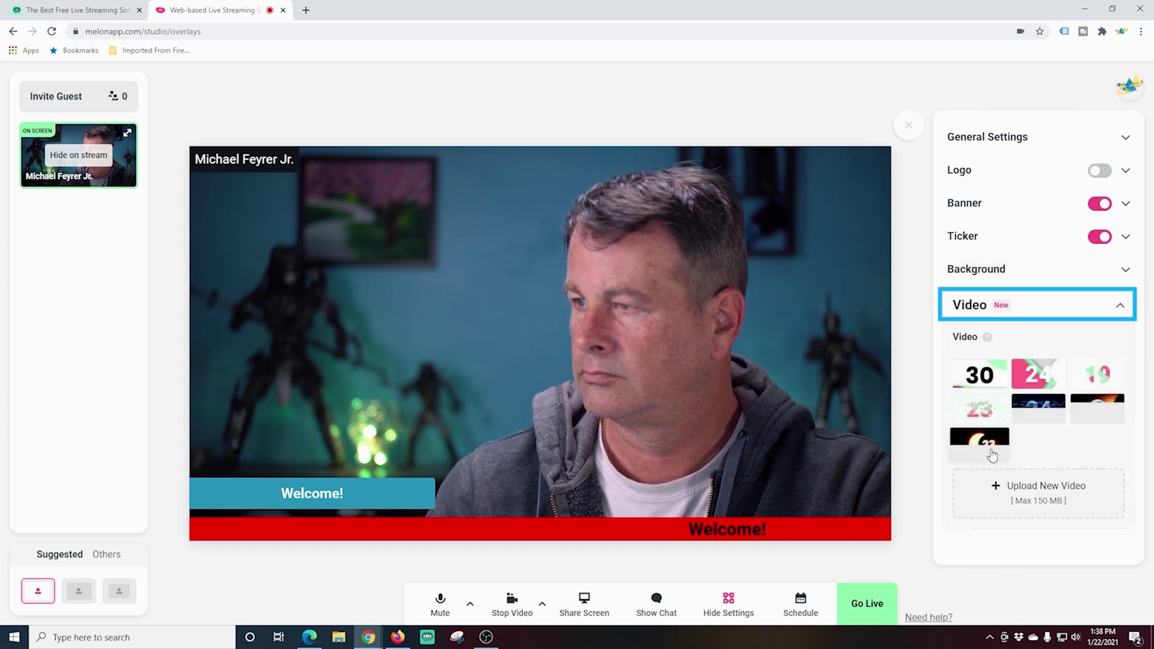
# Play the 30 countdown and planet videos on stage, then bring up the file picker for a new video.
pyautogui.click(977, 385)
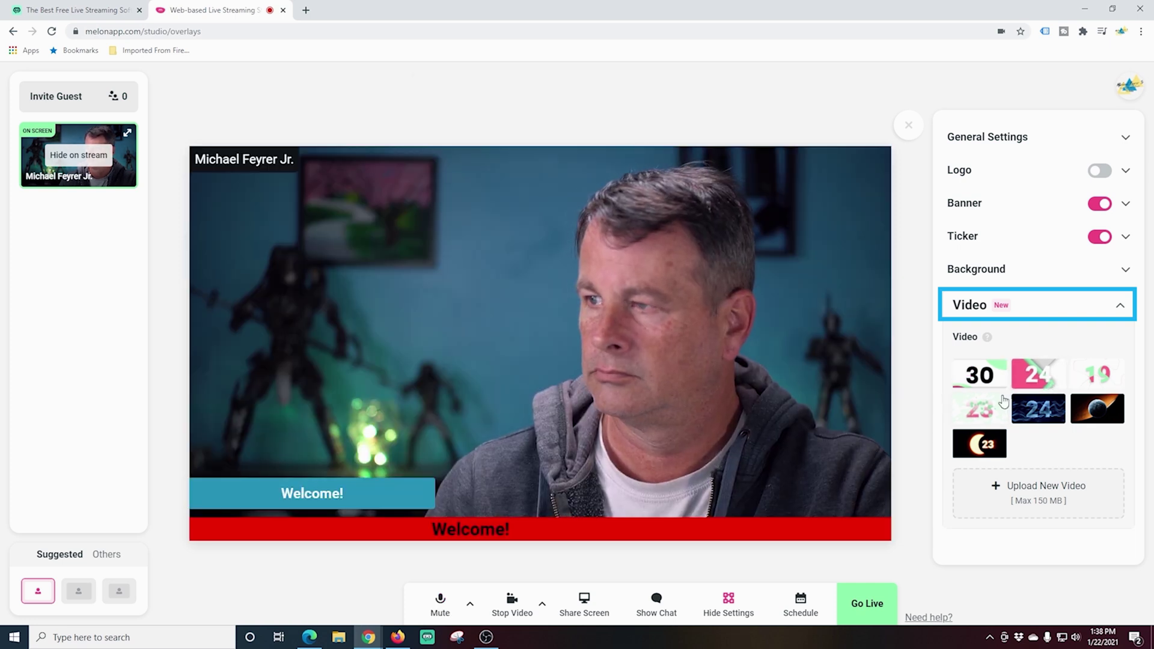
pyautogui.click(1015, 388)
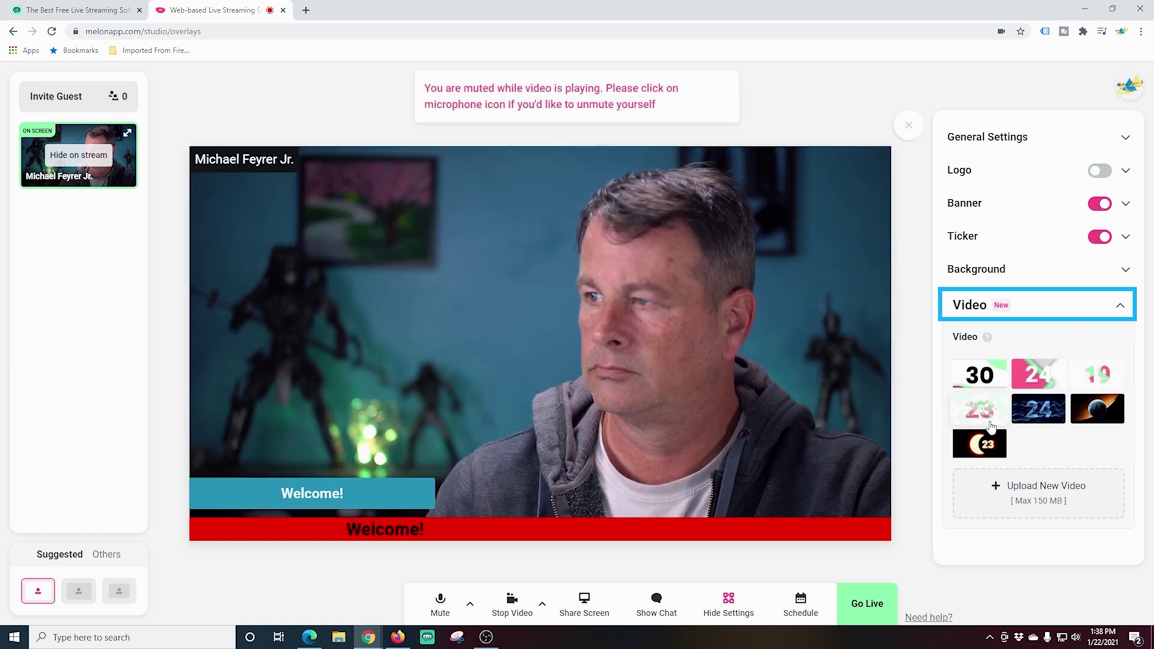
pyautogui.click(1098, 410)
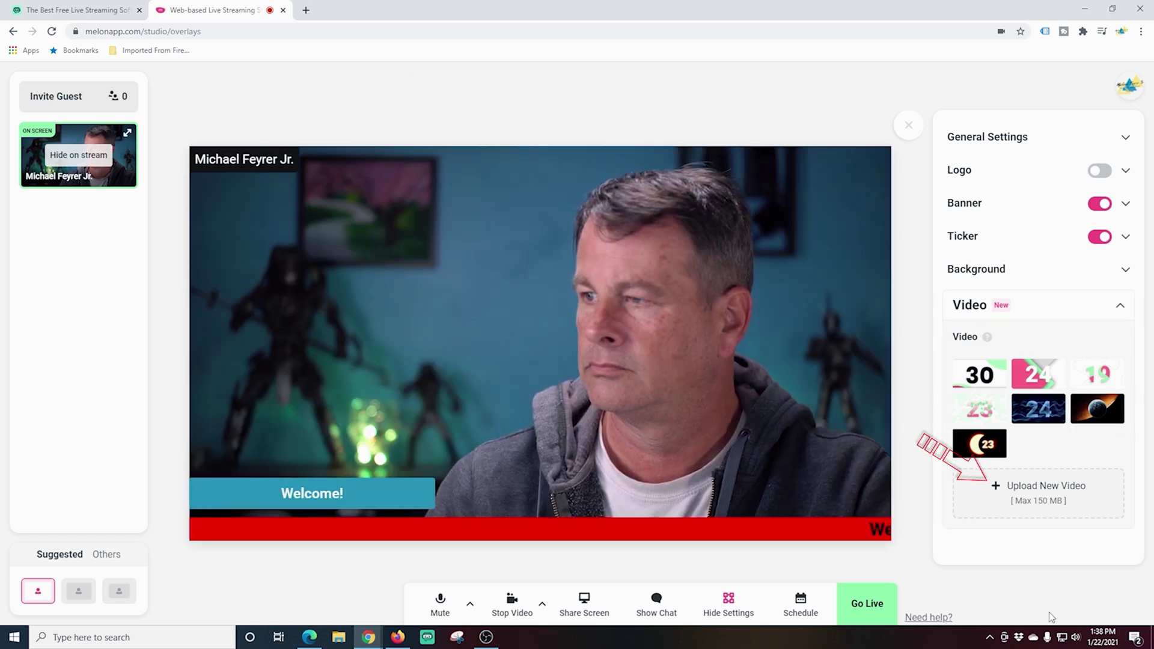
pyautogui.click(1003, 494)
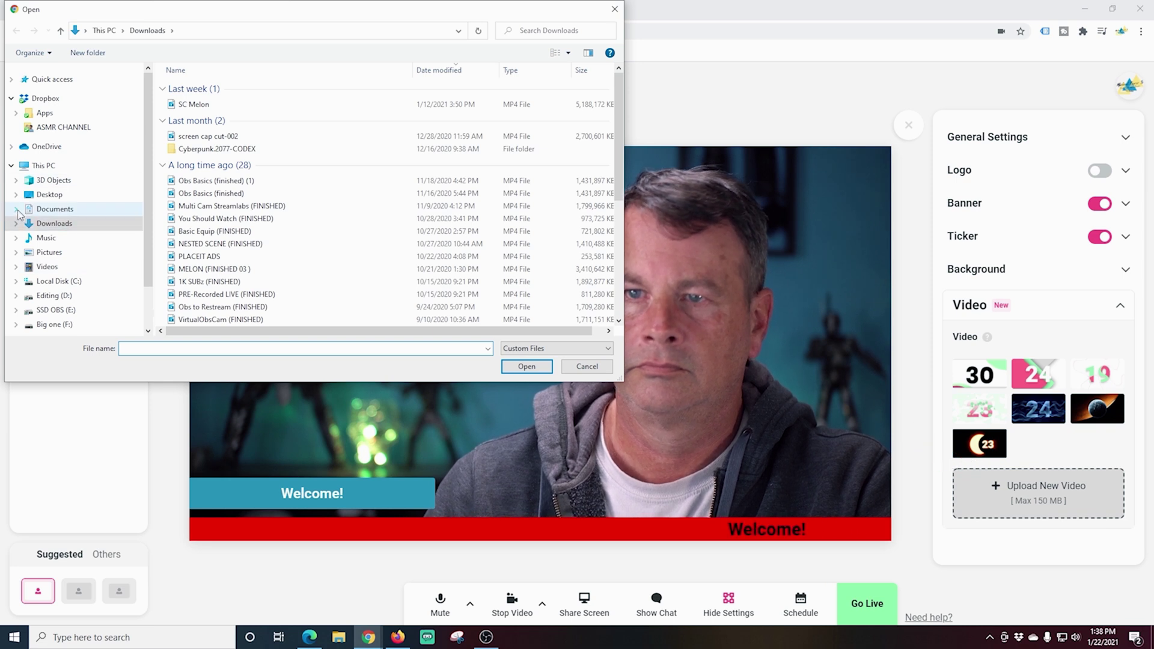
# Upload the Oculus video from the Monica Cam folder on SSD OBS (E:).
pyautogui.click(16, 309)
pyautogui.click(62, 184)
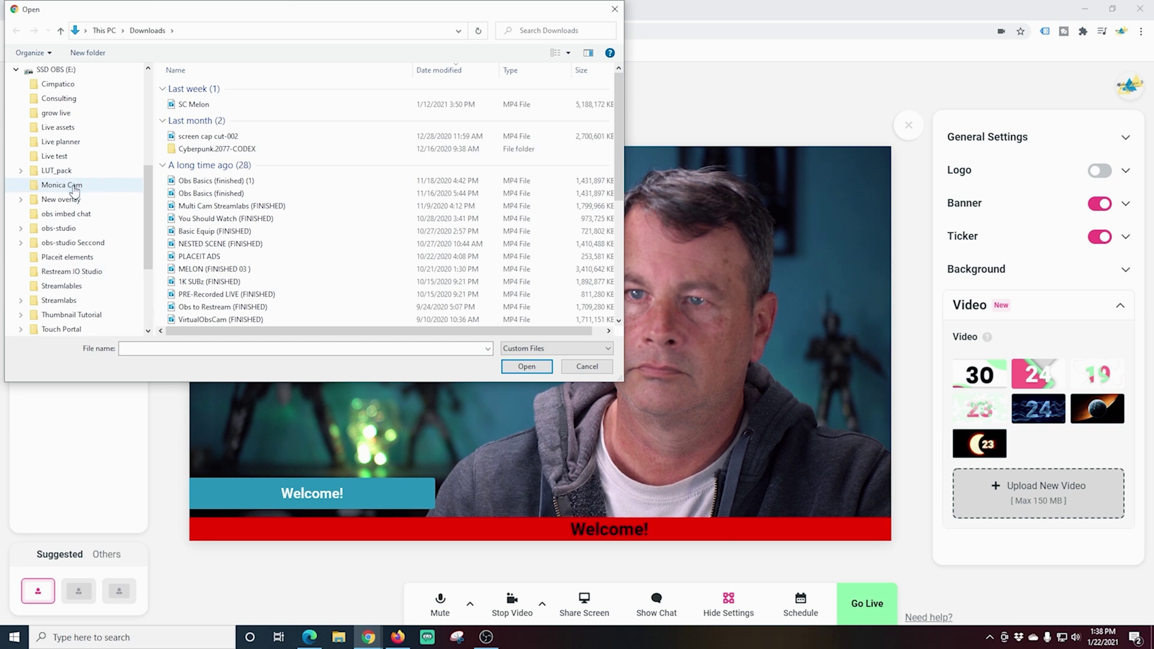
pyautogui.click(394, 188)
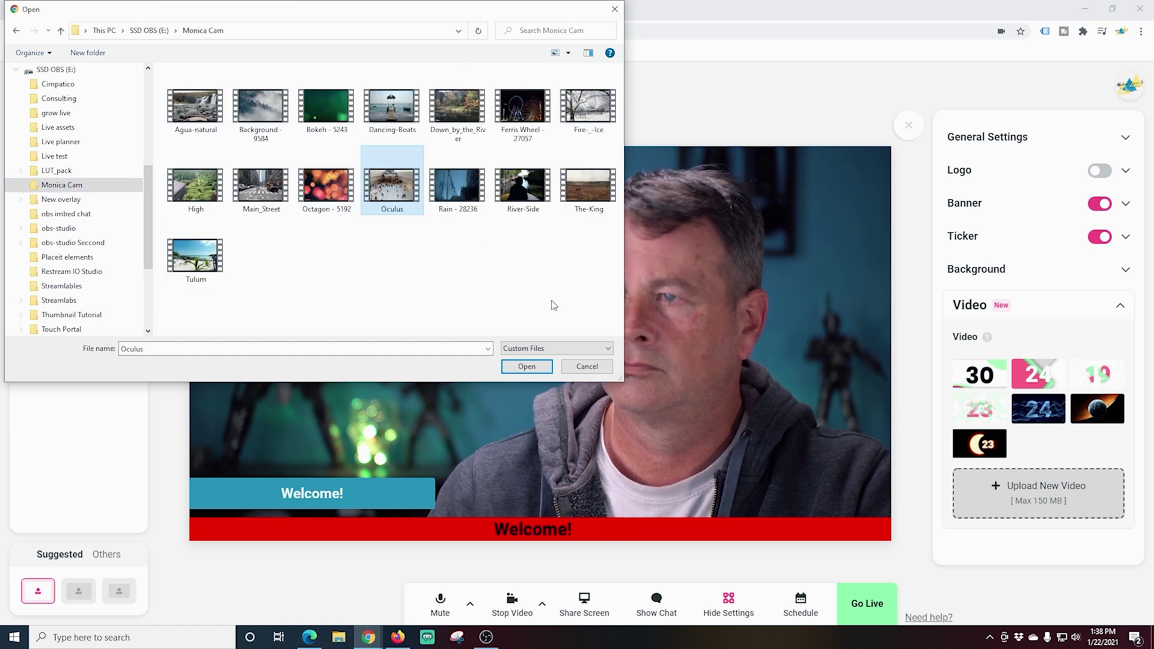
pyautogui.click(527, 366)
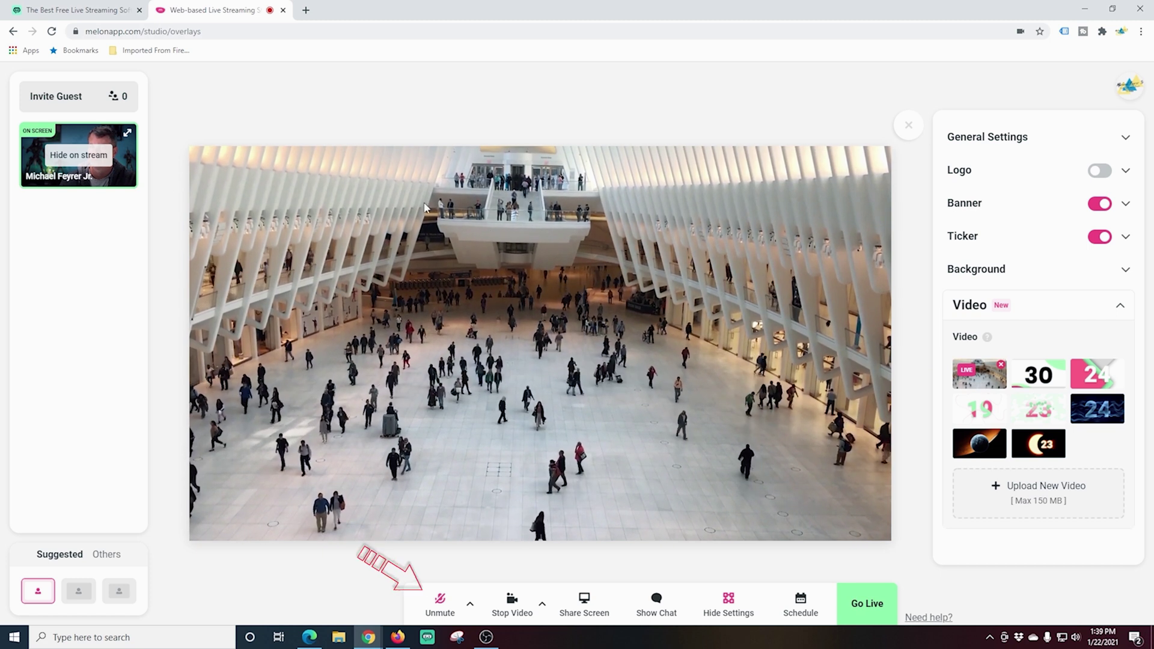
# Stop the Oculus video to restore the camera, then delete it from the Video overlay.
pyautogui.click(440, 604)
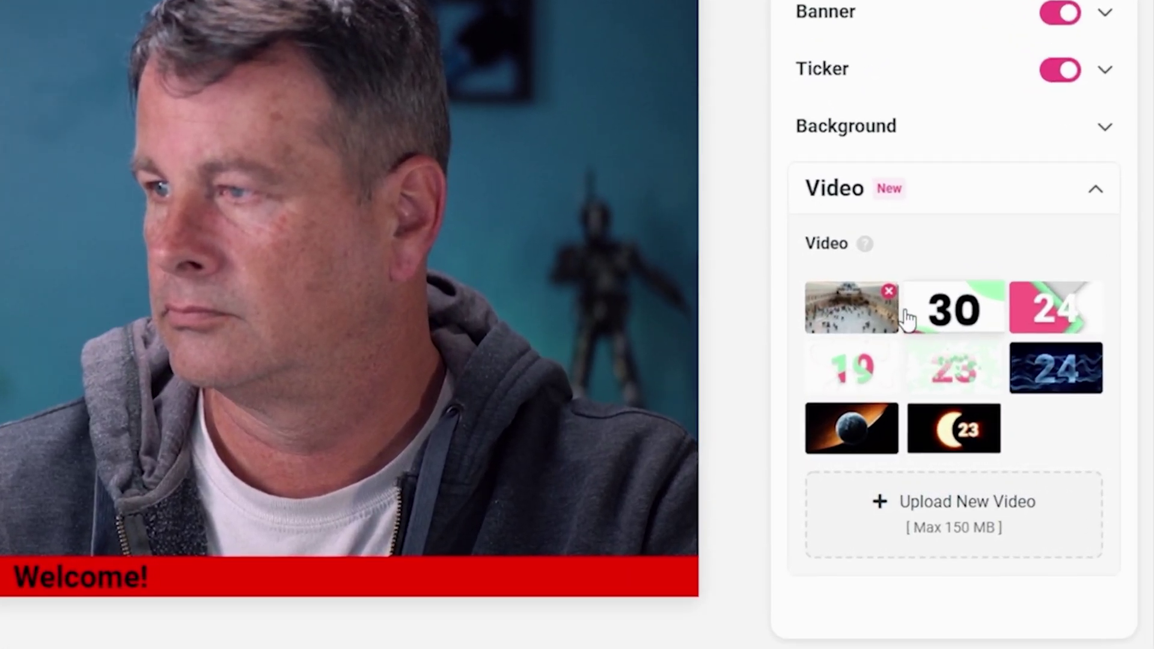
pyautogui.click(888, 291)
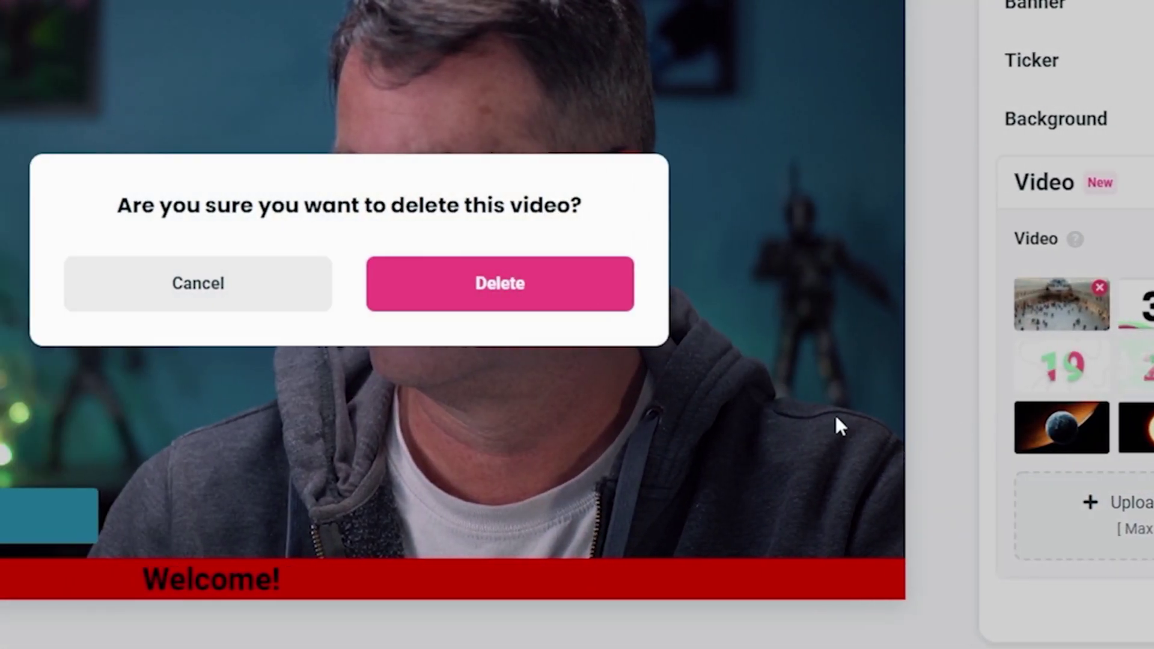
pyautogui.click(522, 294)
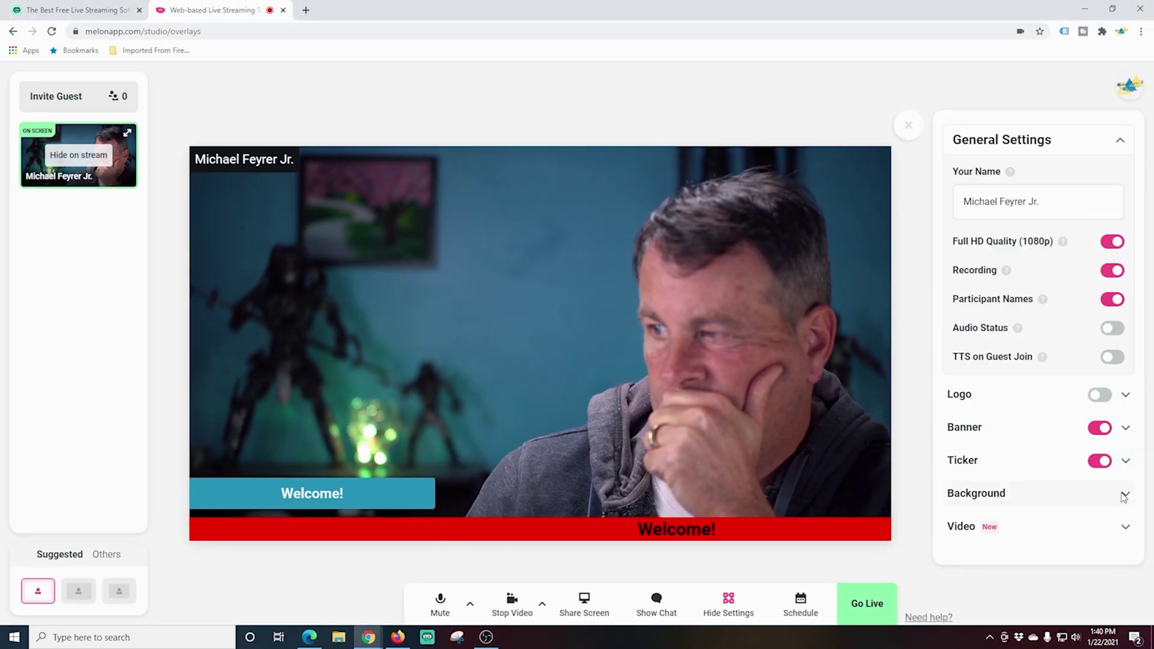
pyautogui.click(1124, 495)
# Switch the stage to a layout with a smaller camera frame.
pyautogui.scroll(-8, 1078, 414)
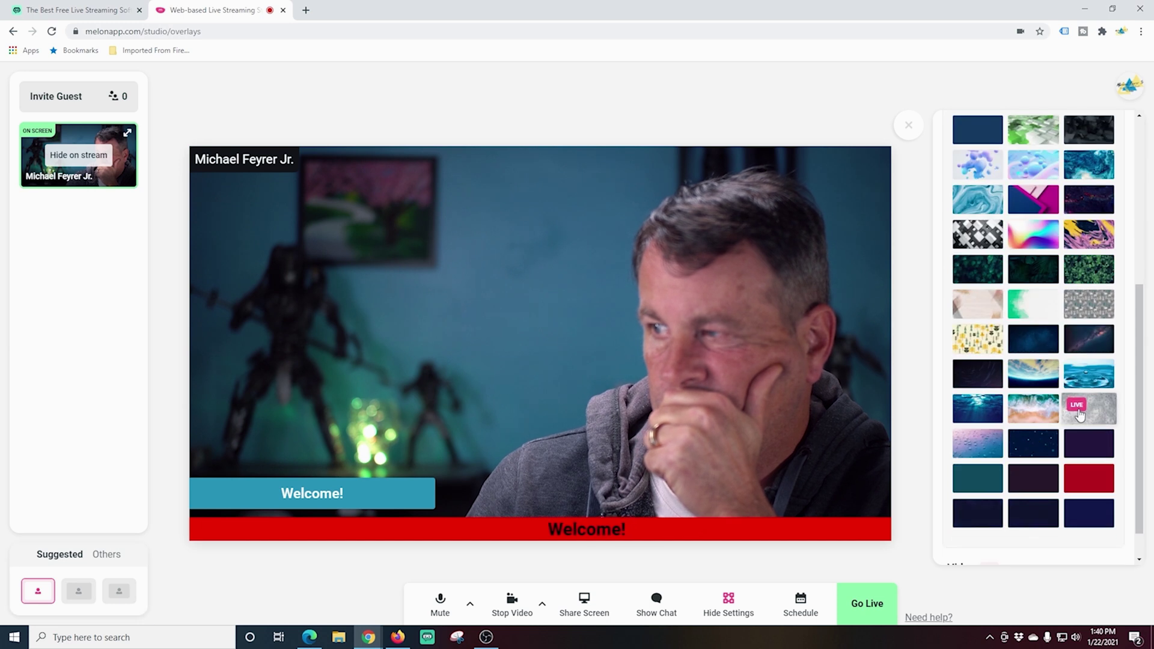
pyautogui.click(80, 592)
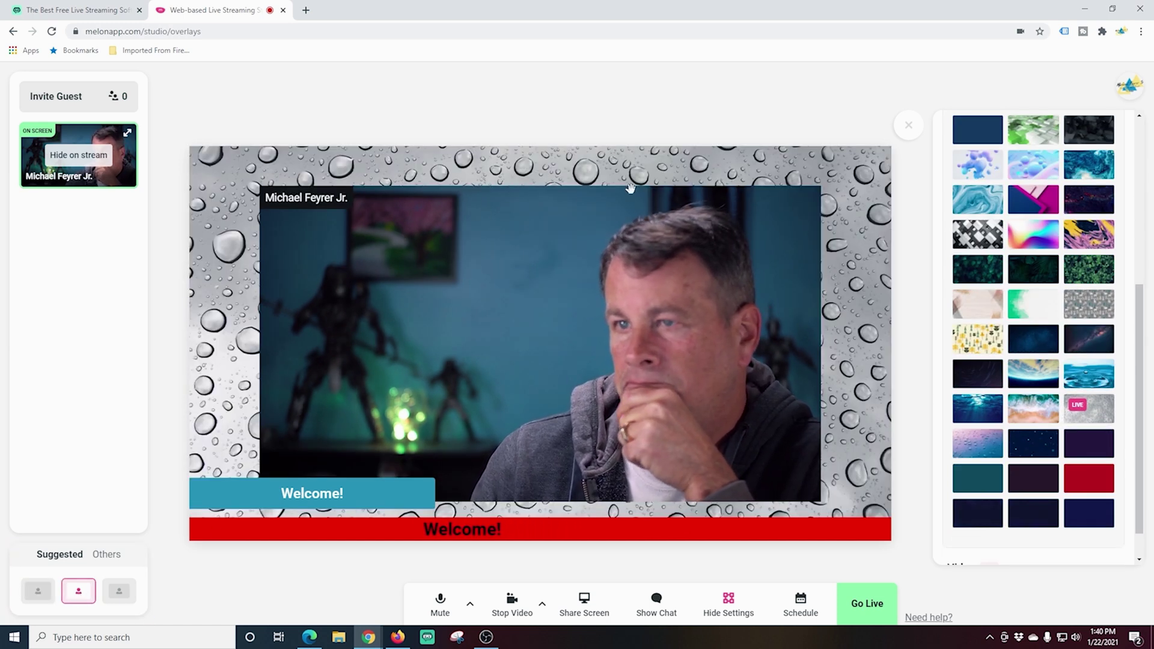
pyautogui.click(119, 591)
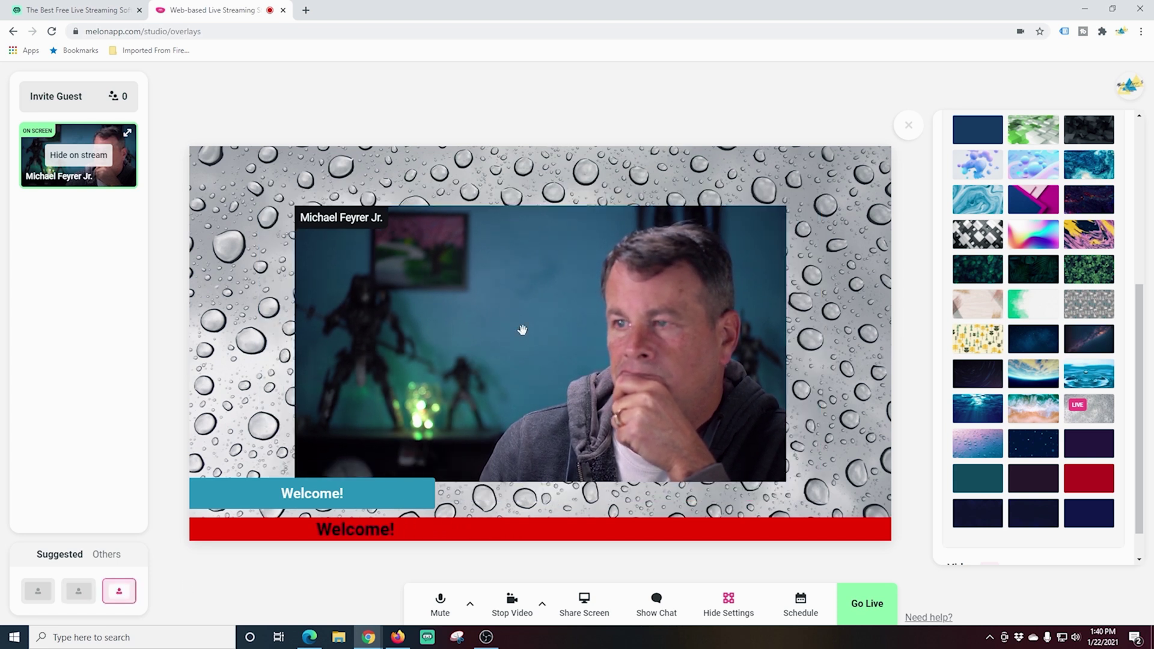
# Set the stage background to green leaves after trying the underwater, Earth and rabbit images.
pyautogui.click(979, 408)
pyautogui.click(1032, 374)
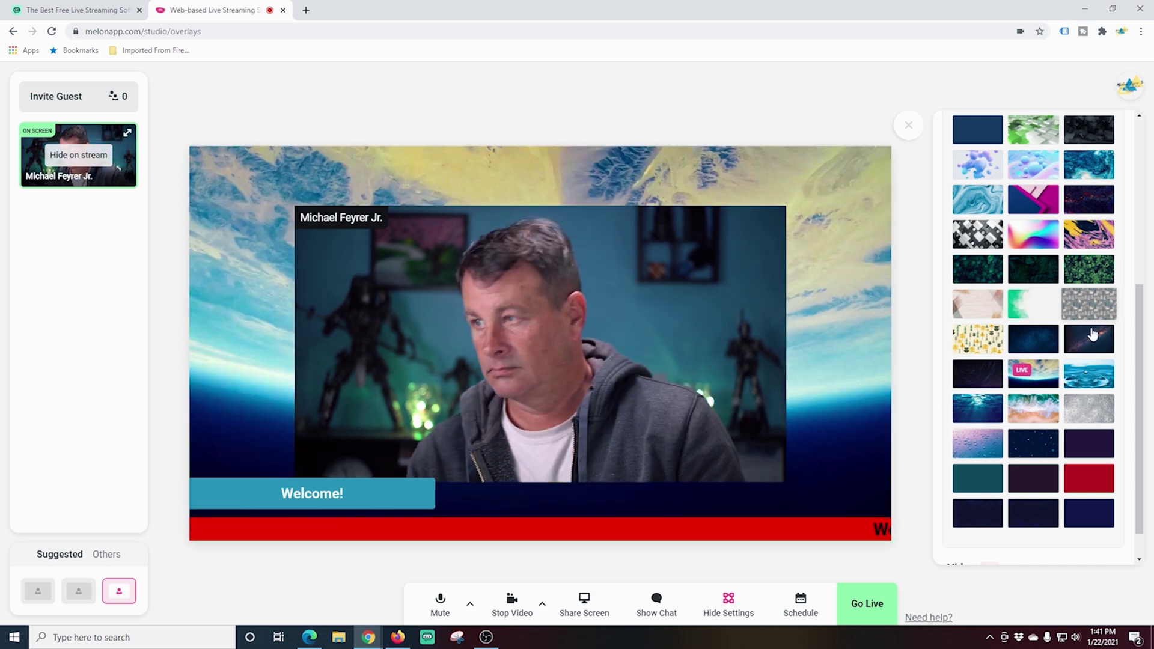
pyautogui.click(1084, 306)
pyautogui.click(978, 268)
# Settle on the small framed camera layout after trying the medium and full-stage layouts.
pyautogui.click(78, 590)
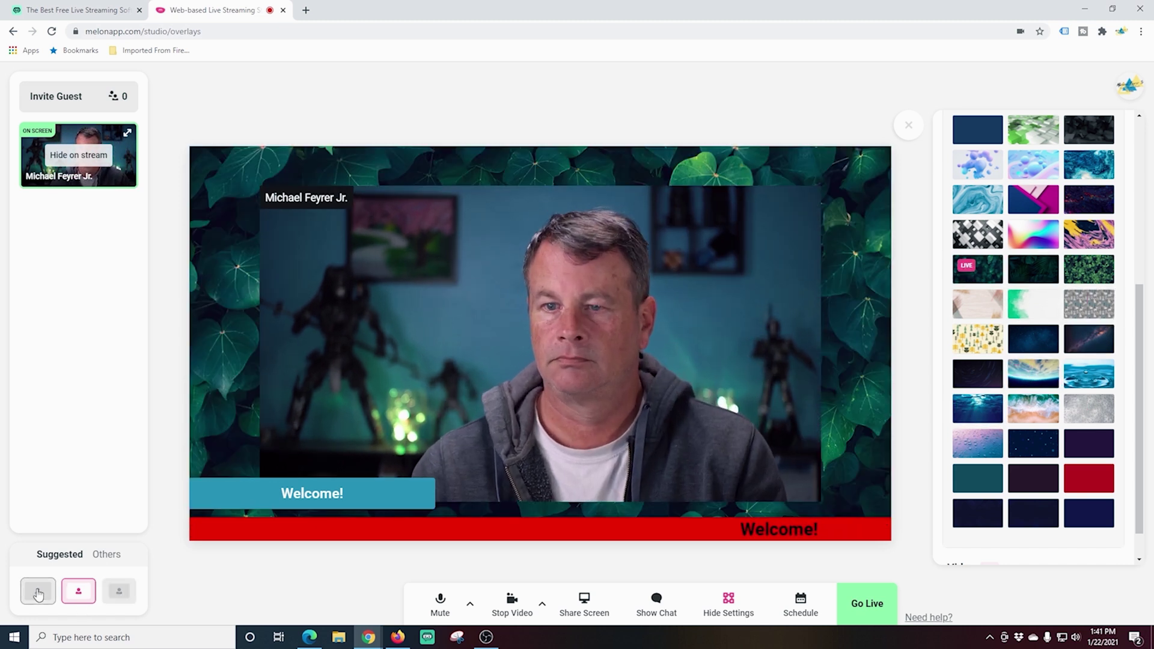
pyautogui.click(38, 591)
pyautogui.click(82, 590)
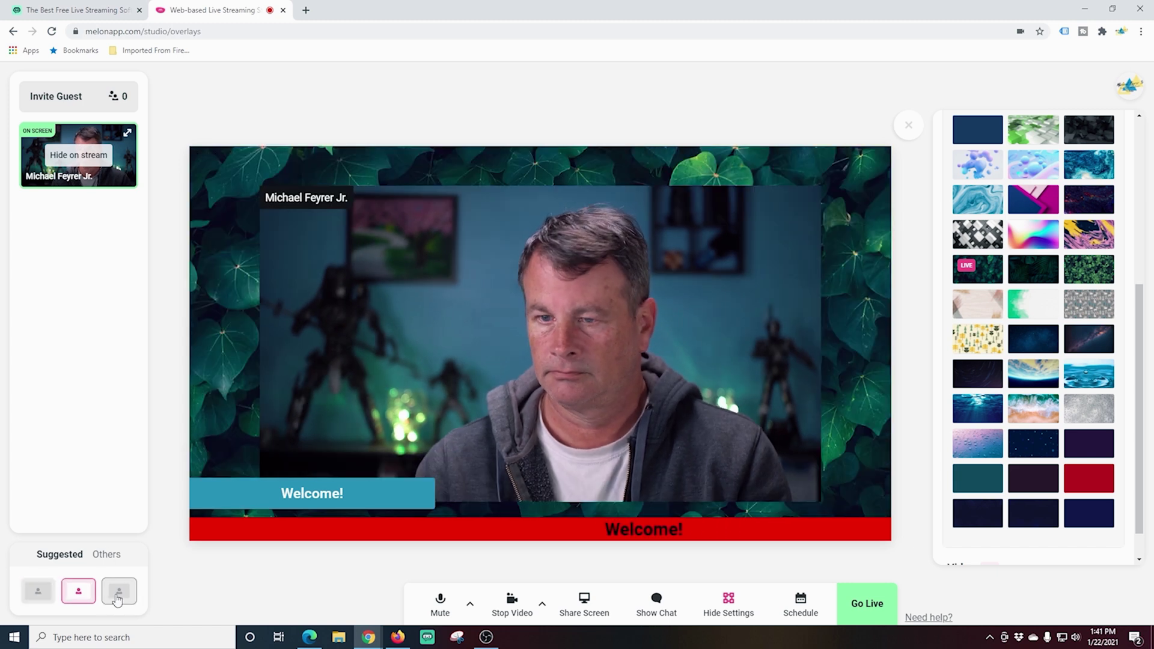
pyautogui.click(119, 590)
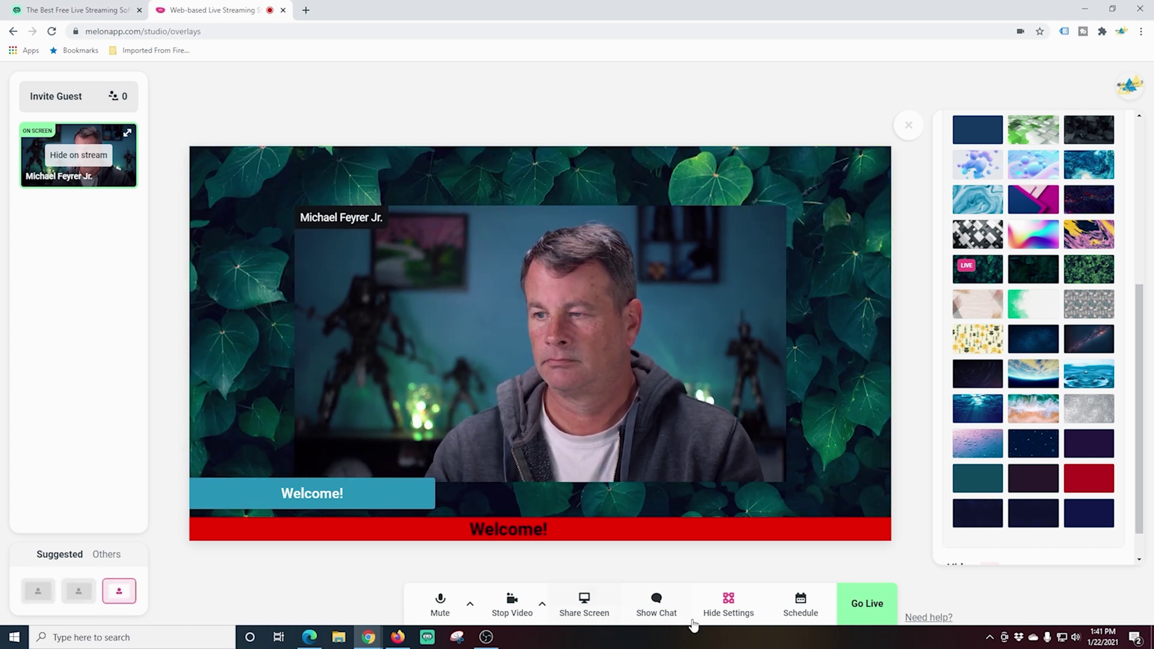
# Share the Adobe Premiere Pro application window to the stage, then return to Chrome.
pyautogui.click(729, 606)
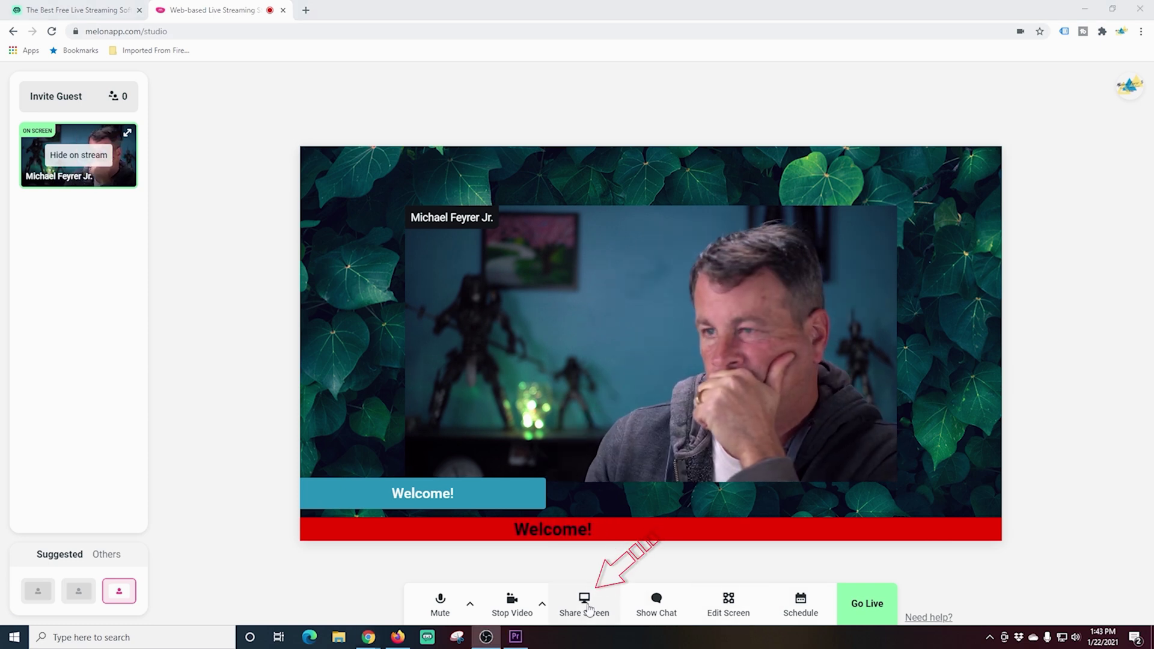
pyautogui.click(586, 608)
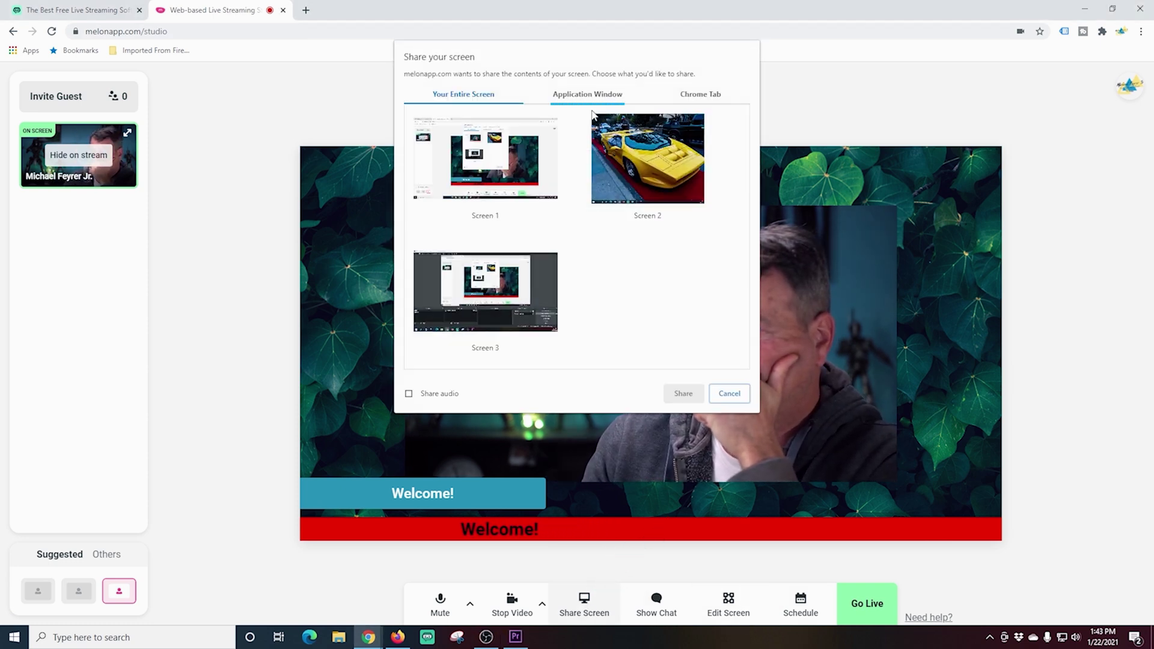
pyautogui.click(592, 91)
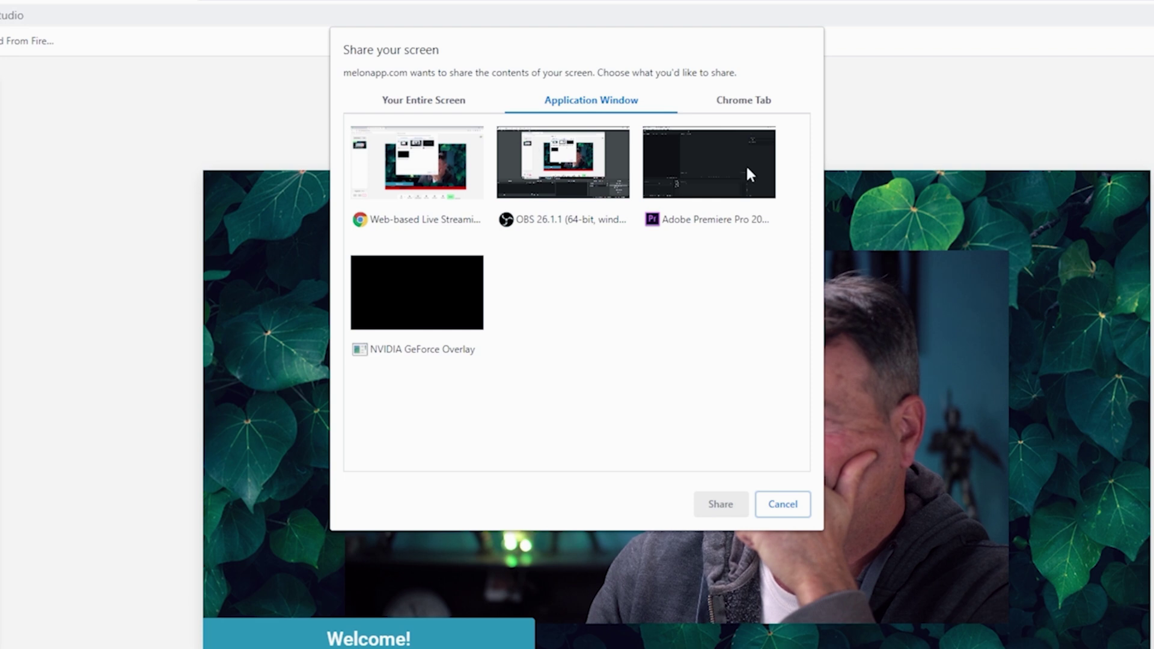
pyautogui.click(709, 169)
pyautogui.click(712, 508)
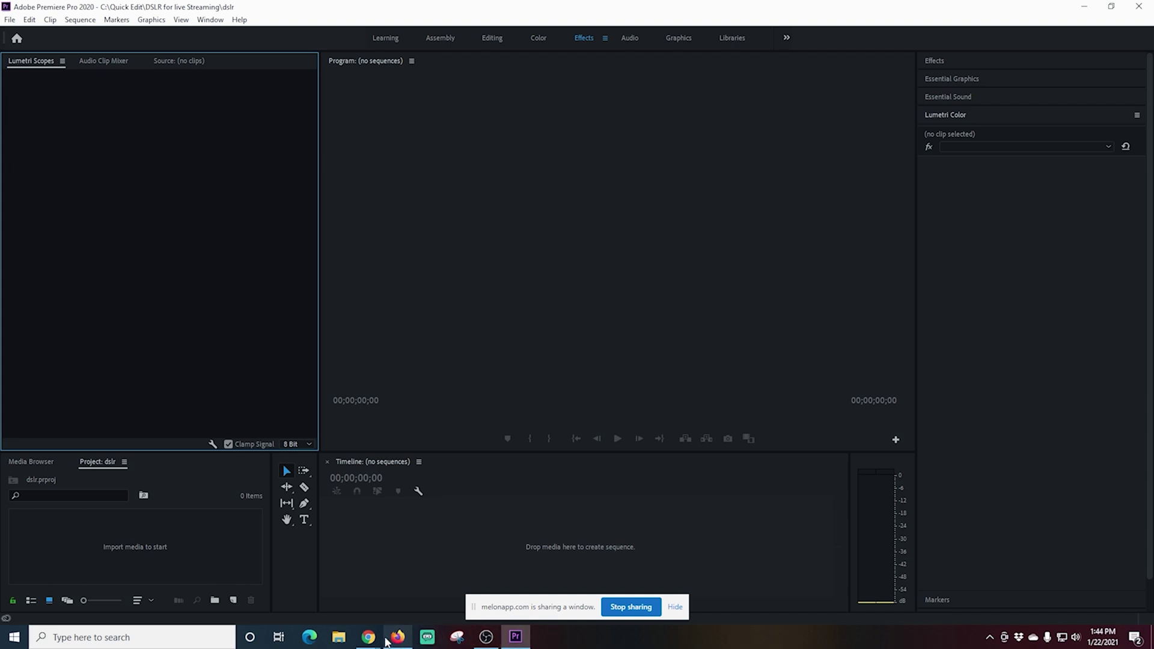
pyautogui.click(372, 582)
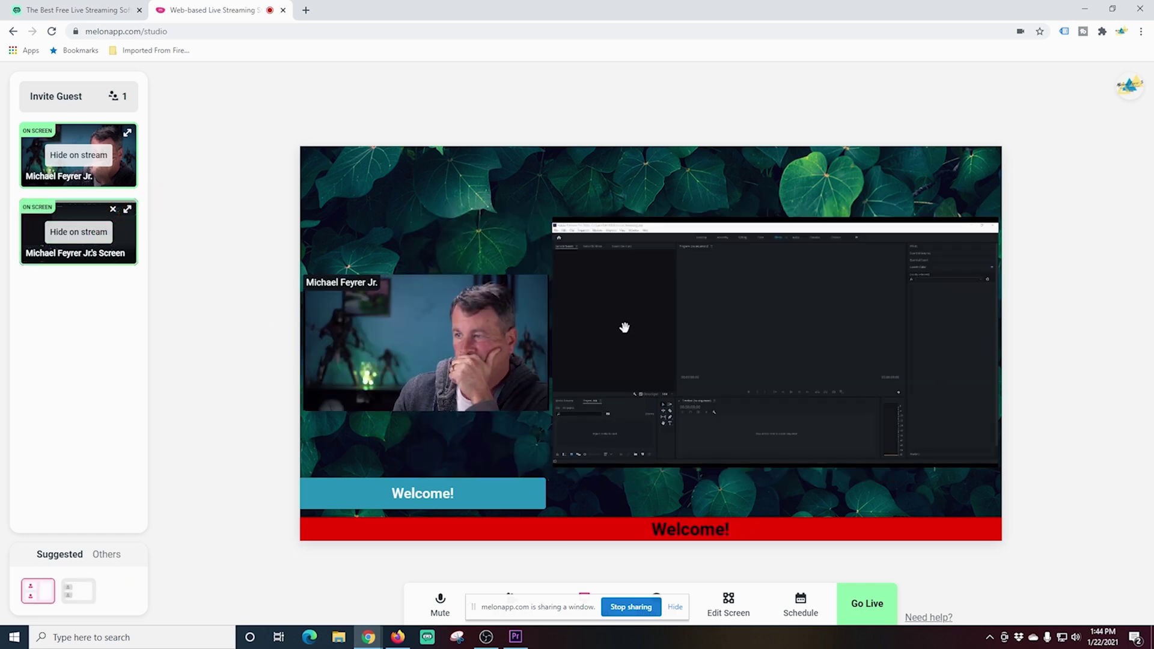
# Swap the webcam and Premiere screen share between the main and inset tiles across layouts.
pyautogui.click(693, 252)
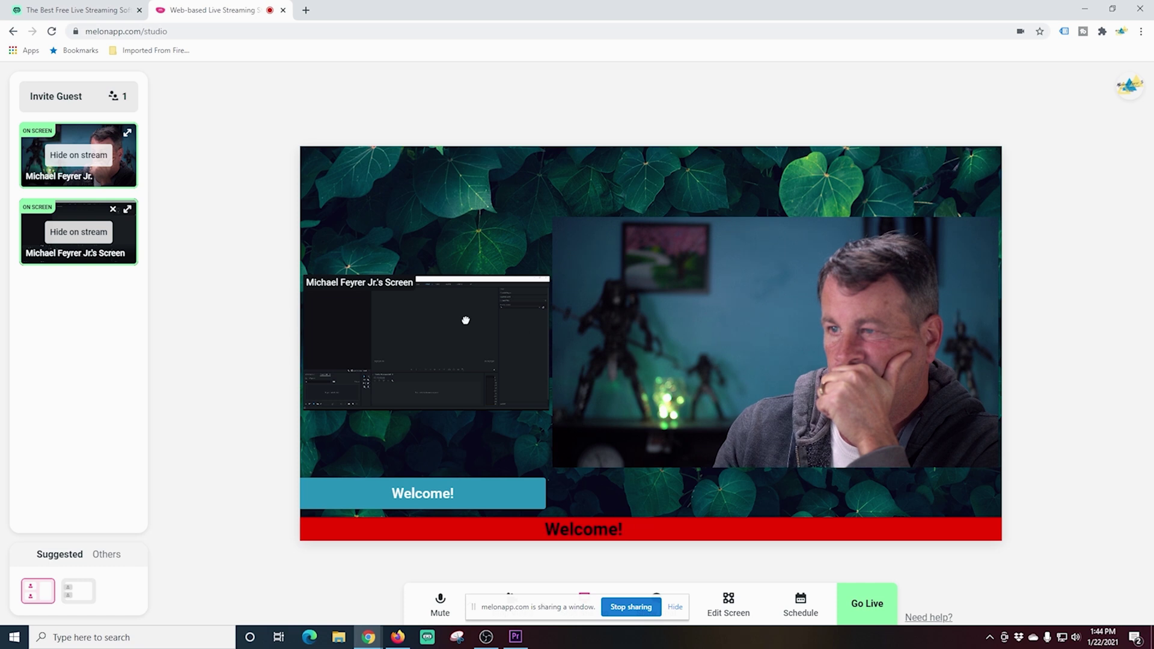
pyautogui.click(465, 319)
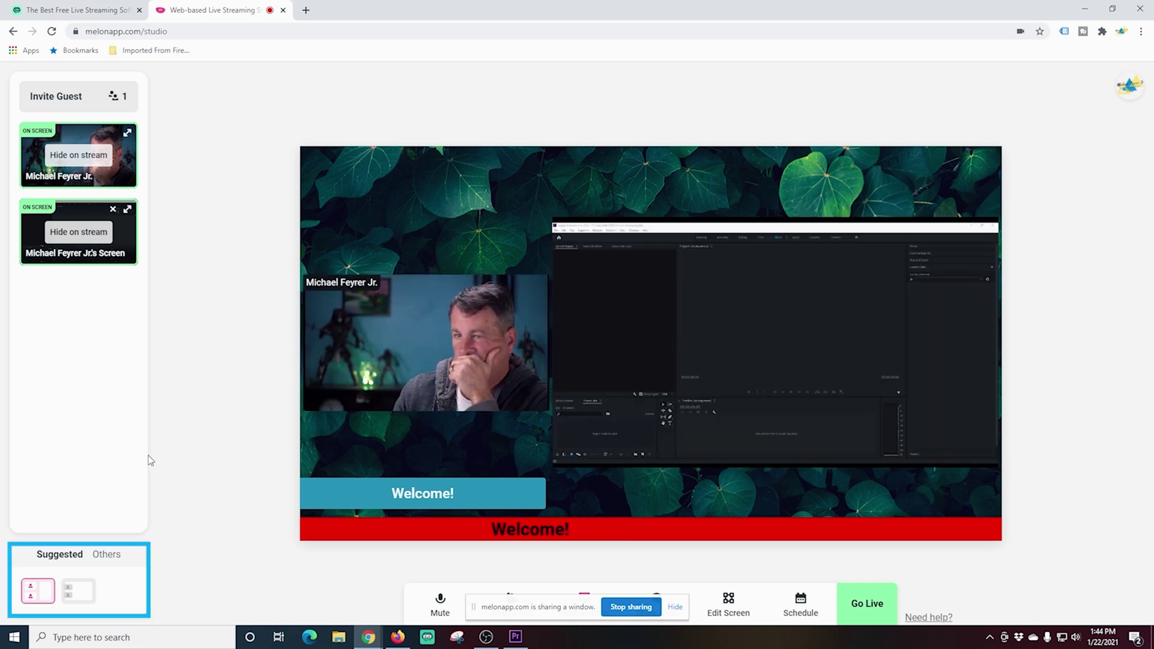
pyautogui.click(75, 597)
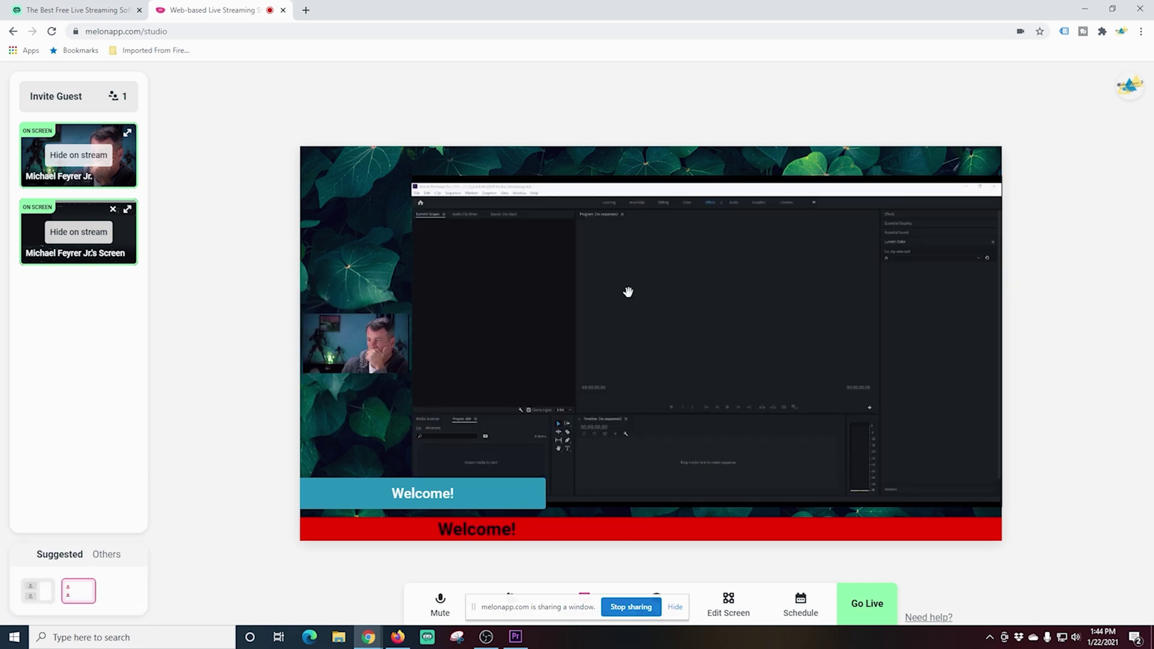
pyautogui.click(379, 325)
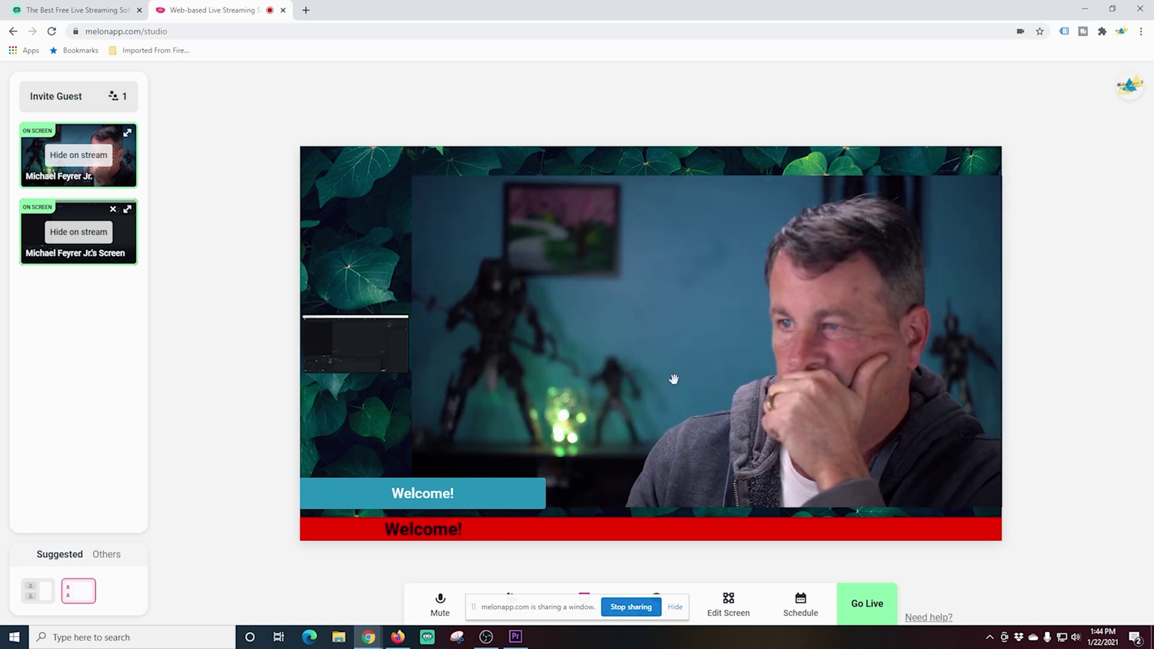
pyautogui.moveTo(355, 335); pyautogui.dragTo(606, 325)
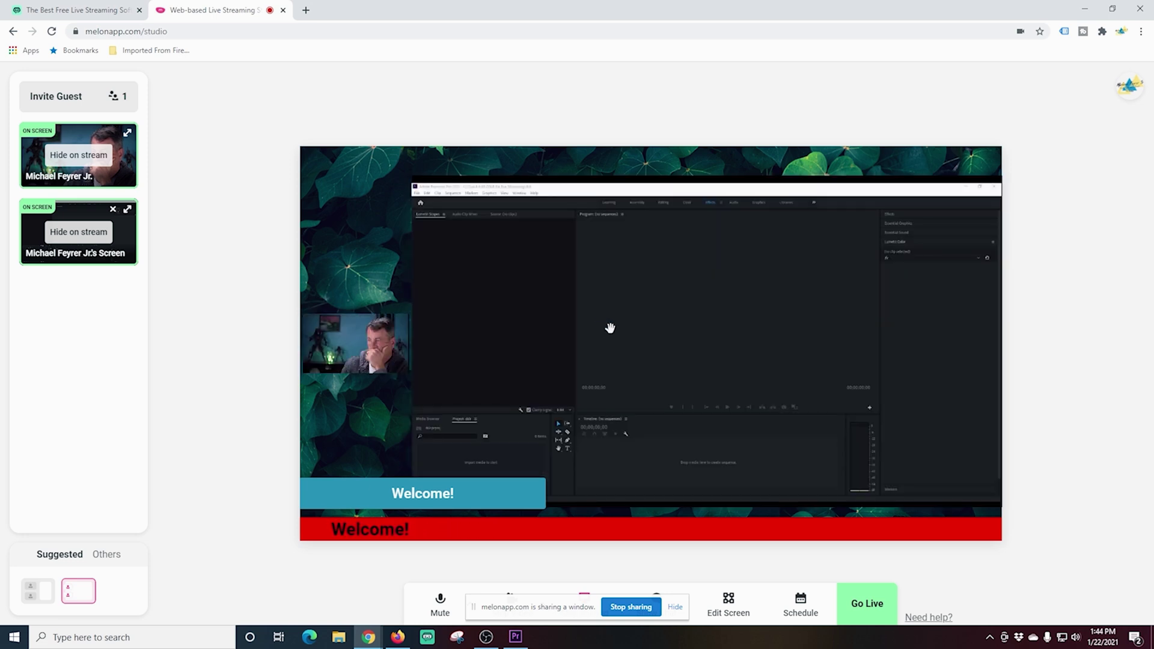
pyautogui.click(518, 638)
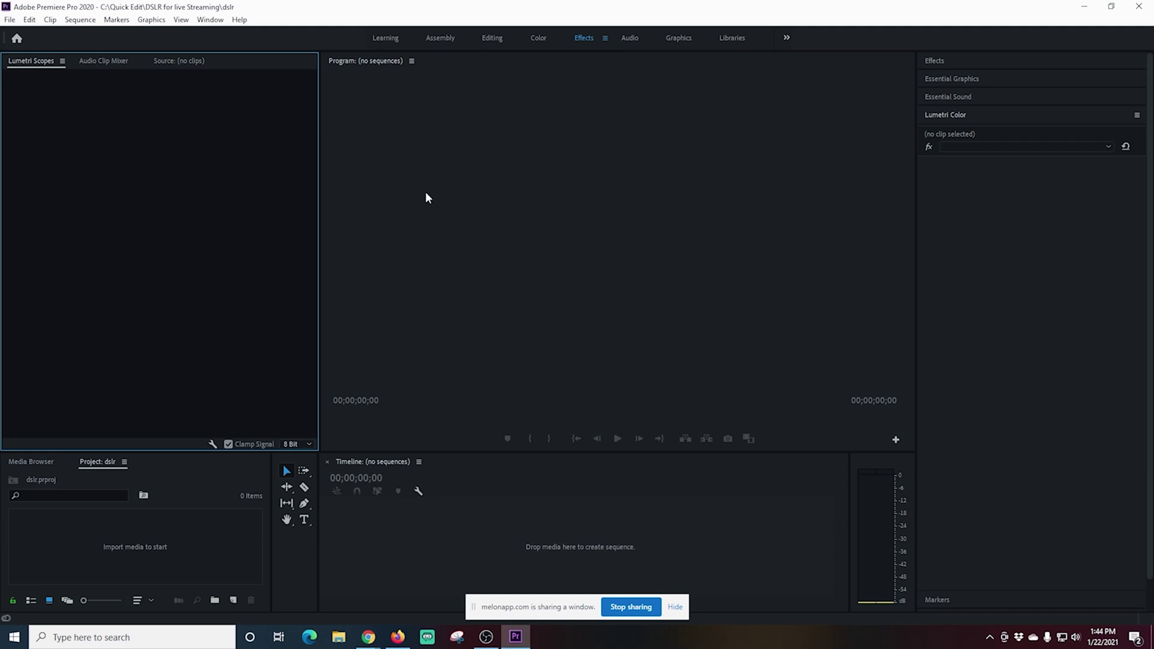
pyautogui.moveTo(368, 642)
pyautogui.click(385, 584)
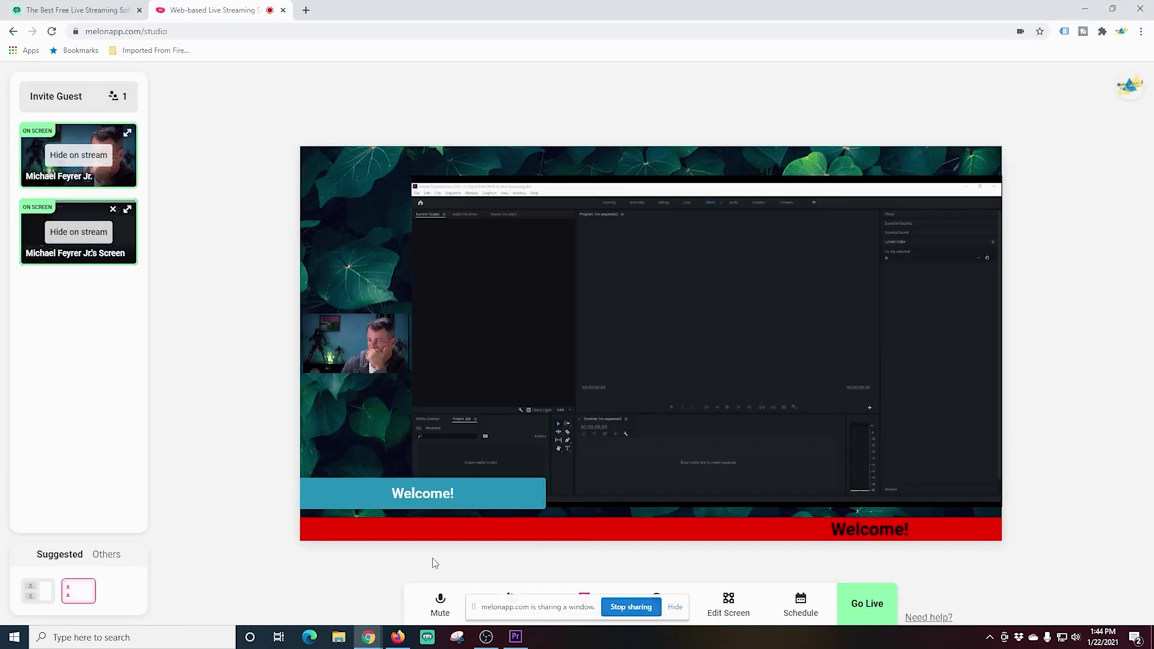
# Try spotlighting the screen share and webcam, ending with the webcam as the main view.
pyautogui.moveTo(358, 352); pyautogui.dragTo(484, 484)
pyautogui.moveTo(399, 341); pyautogui.dragTo(502, 358)
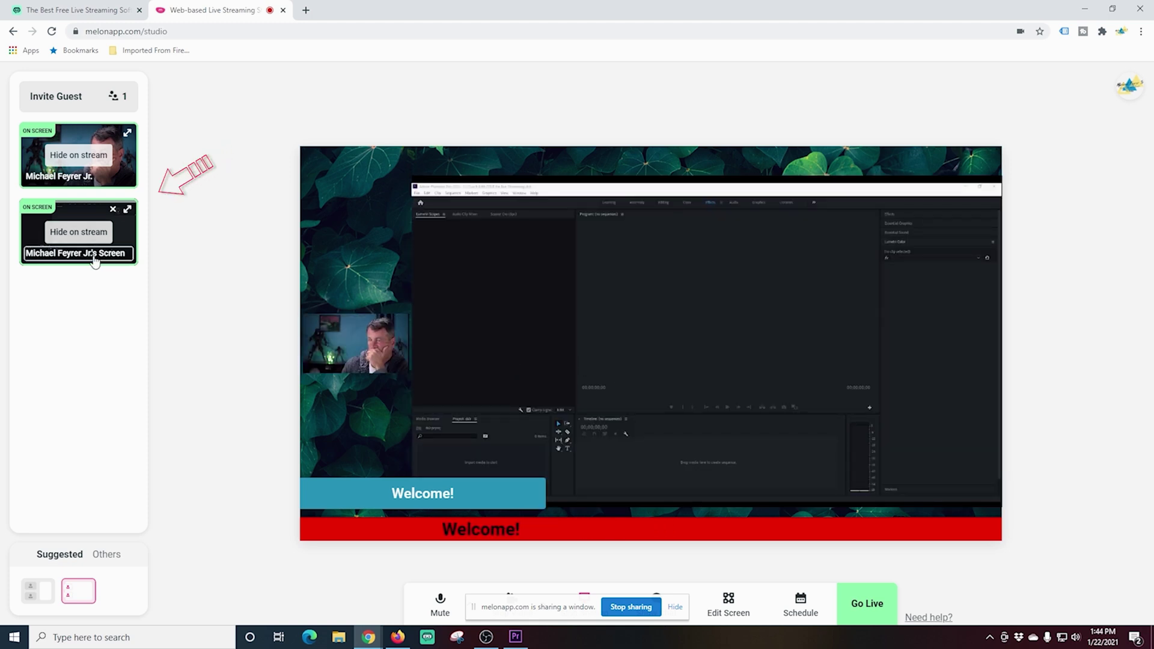
pyautogui.click(128, 211)
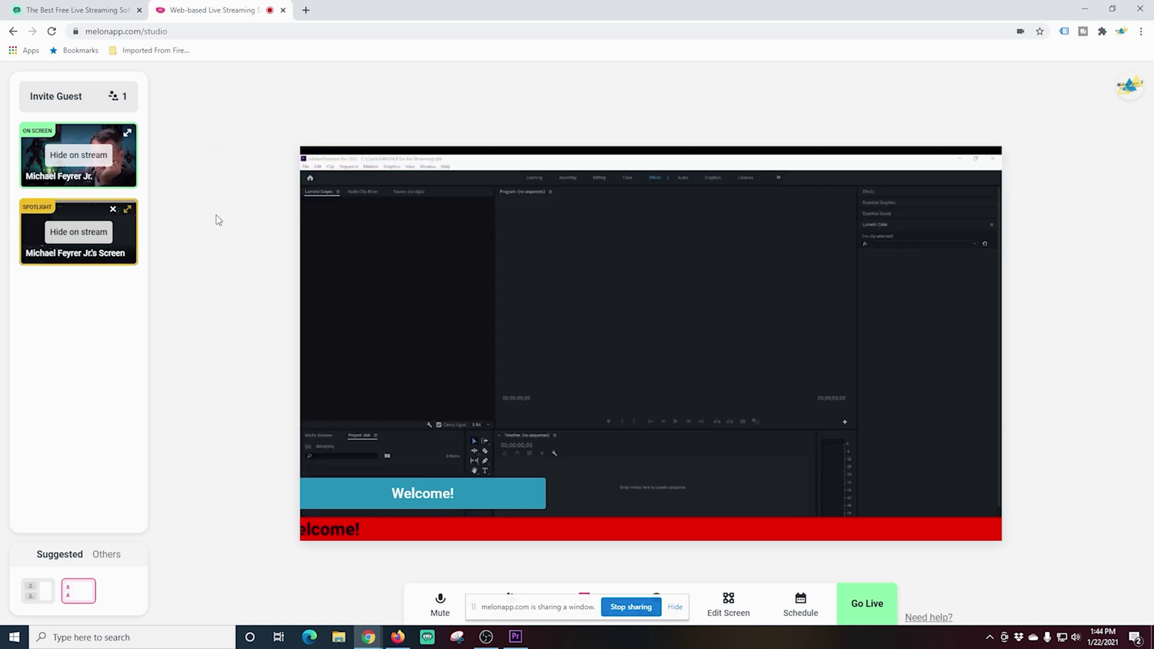
pyautogui.click(128, 136)
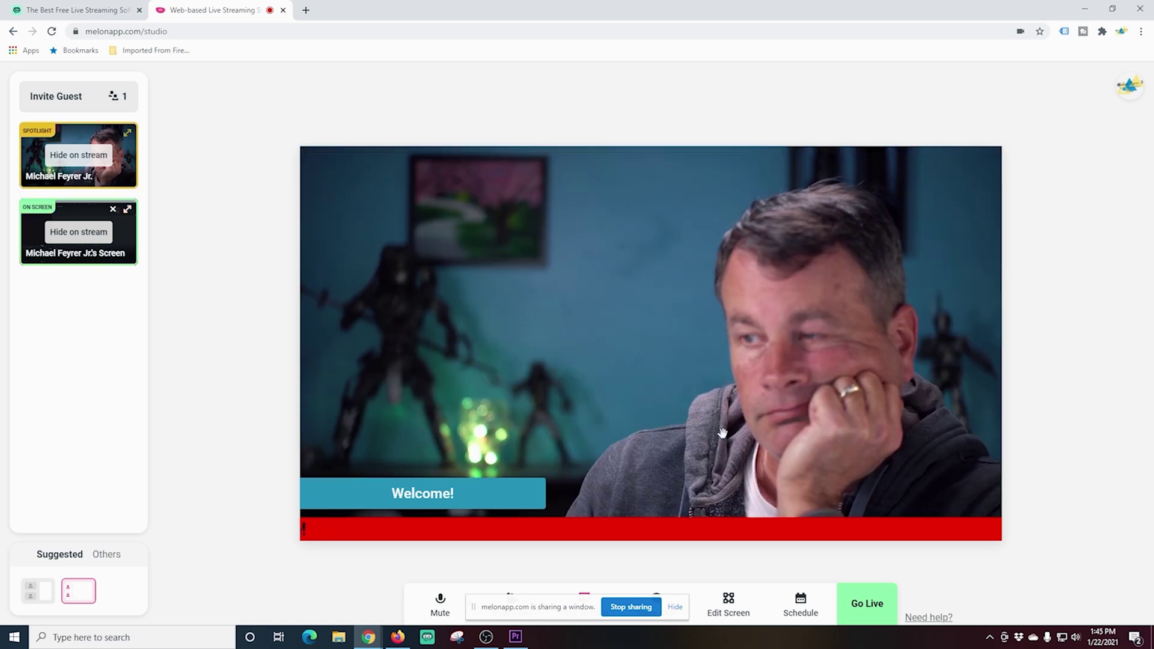
pyautogui.click(127, 132)
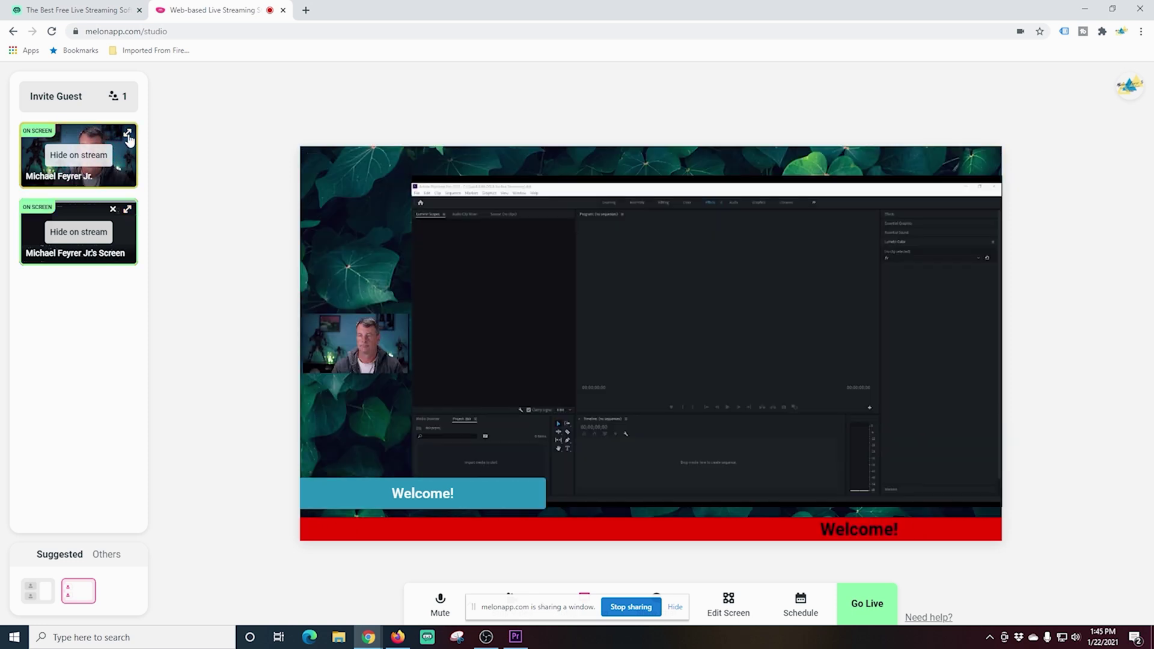
pyautogui.click(346, 349)
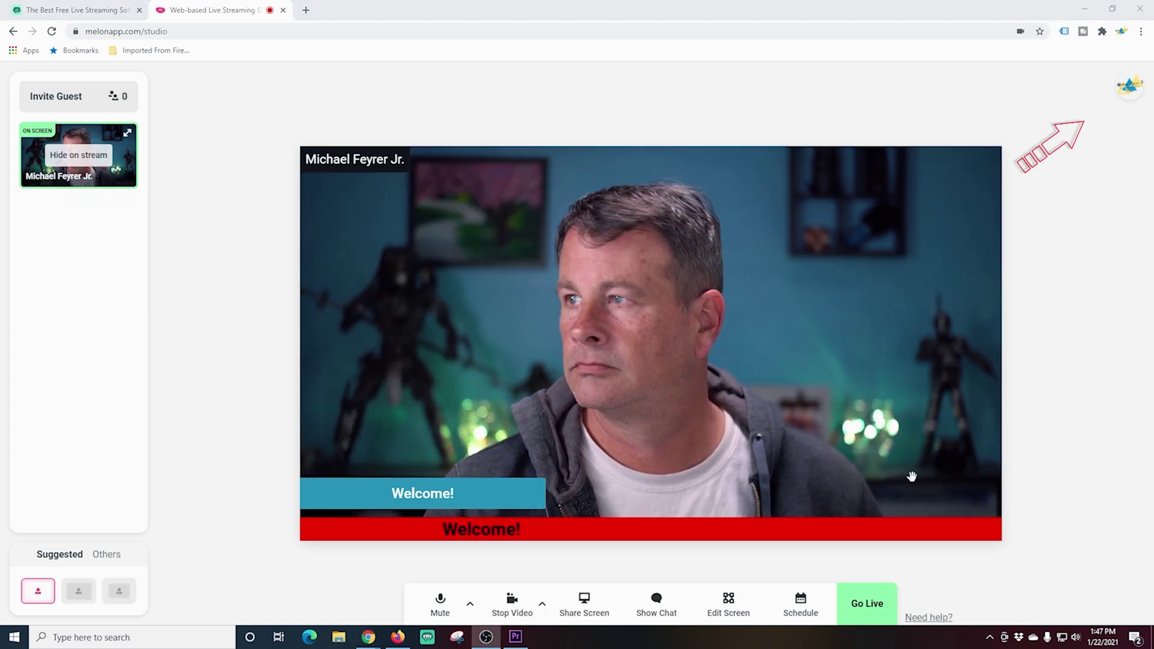
# In account Settings, show Past Broadcasts and the View options for the October 14, 2020 Tutorial broadcast.
pyautogui.click(1128, 87)
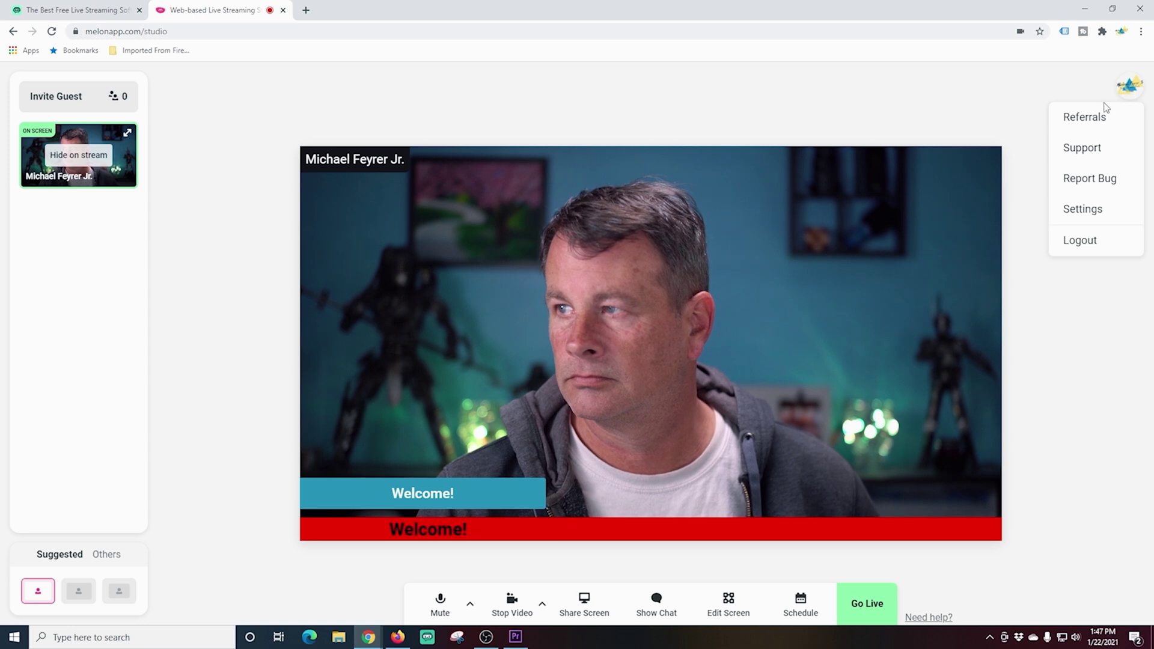
pyautogui.click(1079, 211)
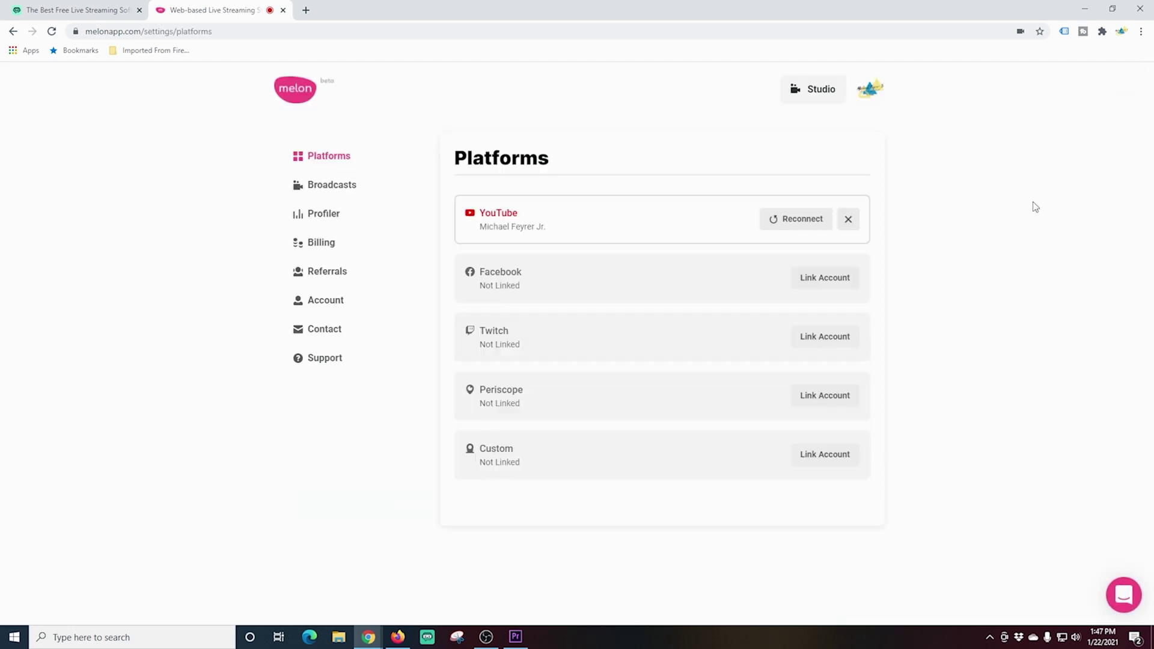
pyautogui.click(818, 459)
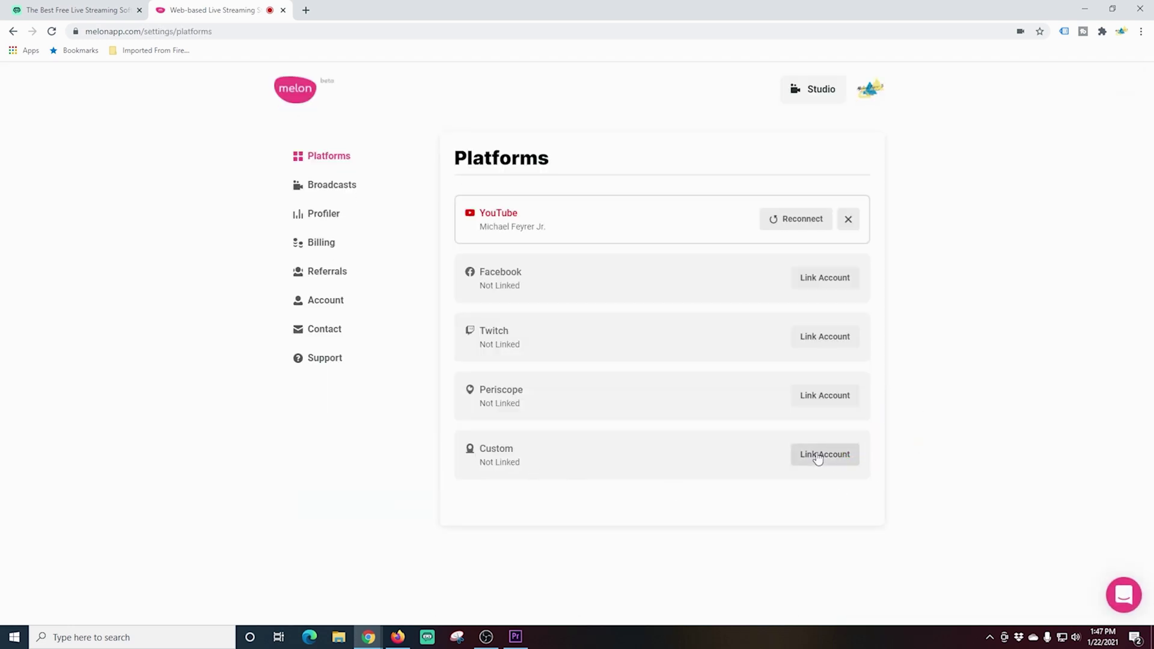
pyautogui.click(354, 185)
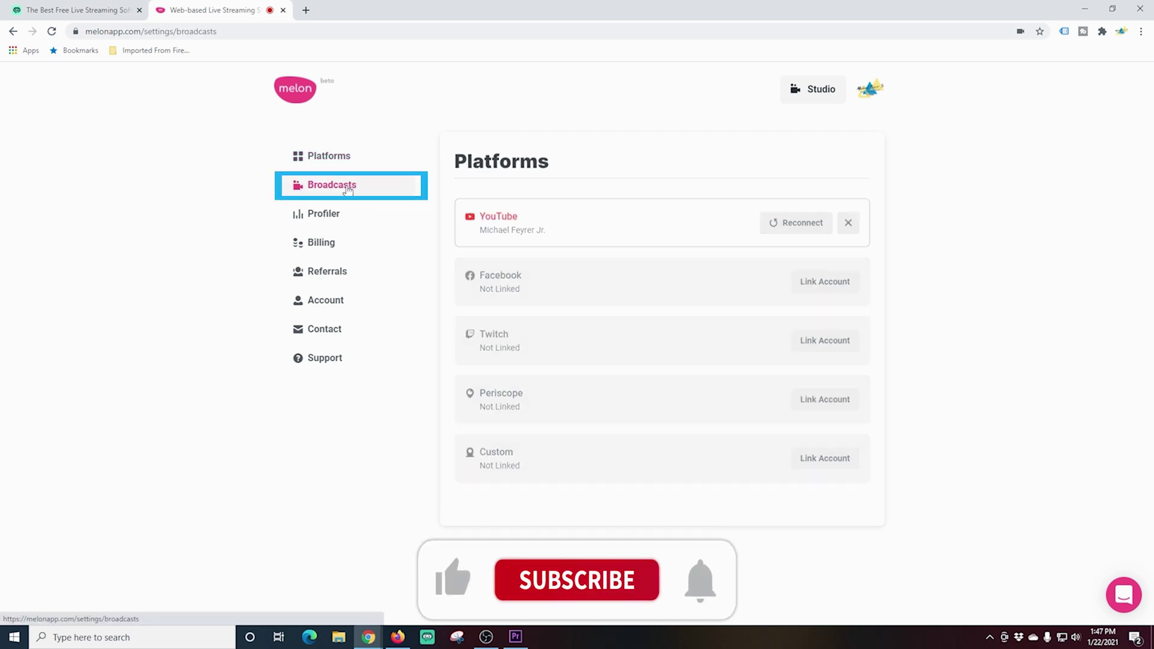
pyautogui.click(845, 216)
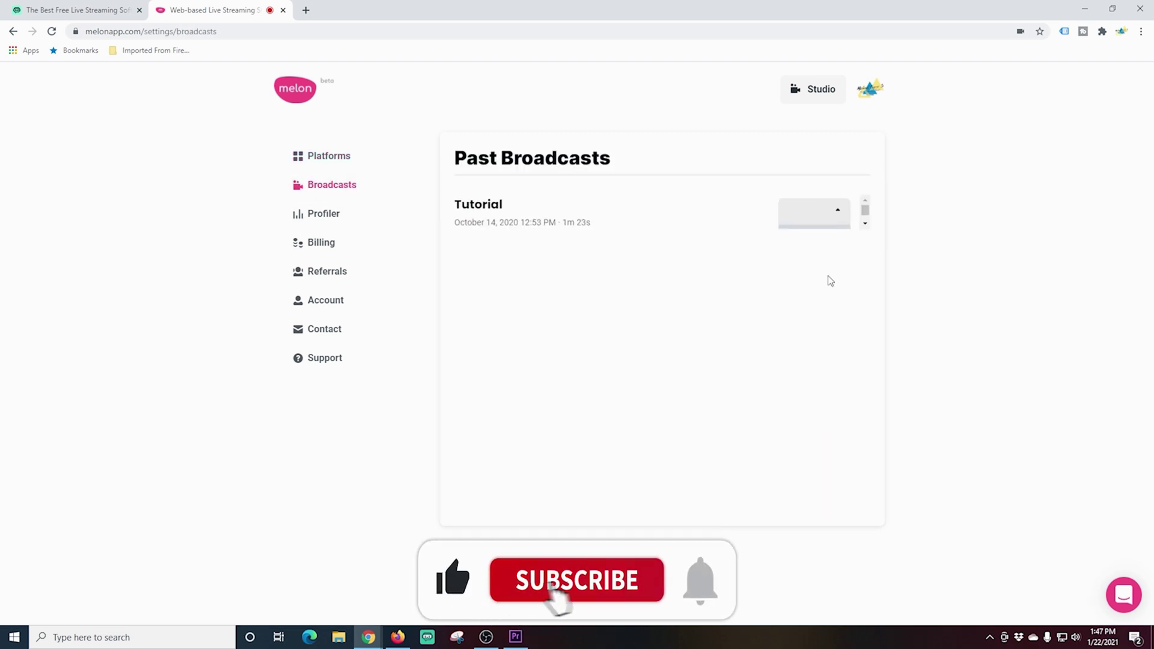
pyautogui.click(865, 223)
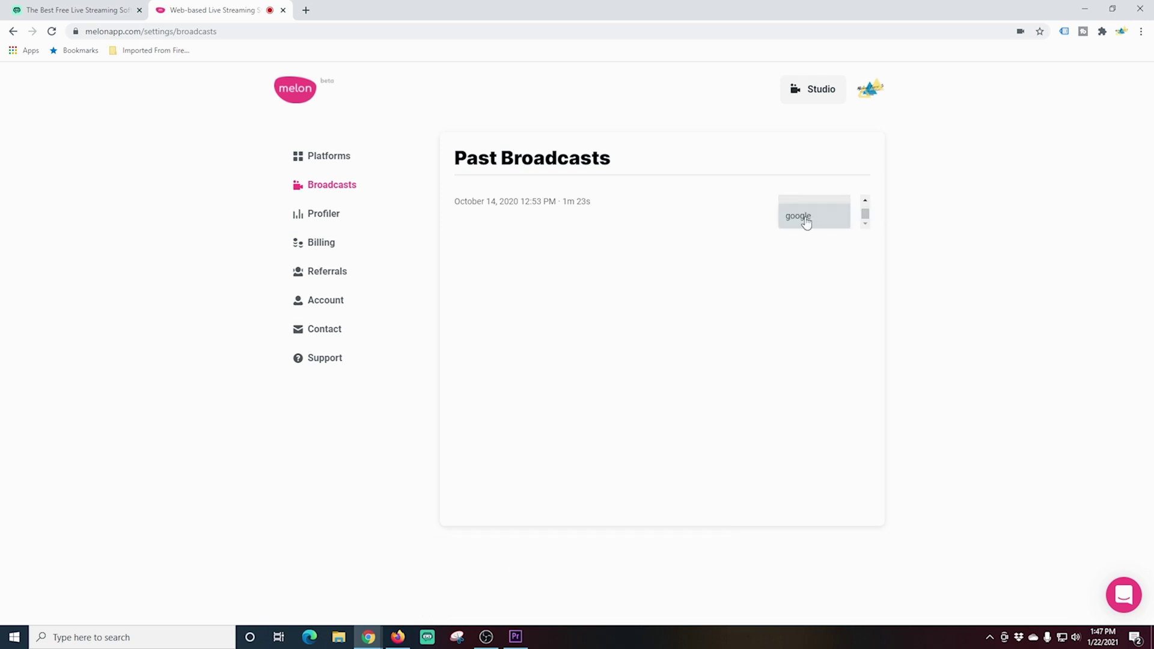
pyautogui.moveTo(866, 213); pyautogui.dragTo(867, 193)
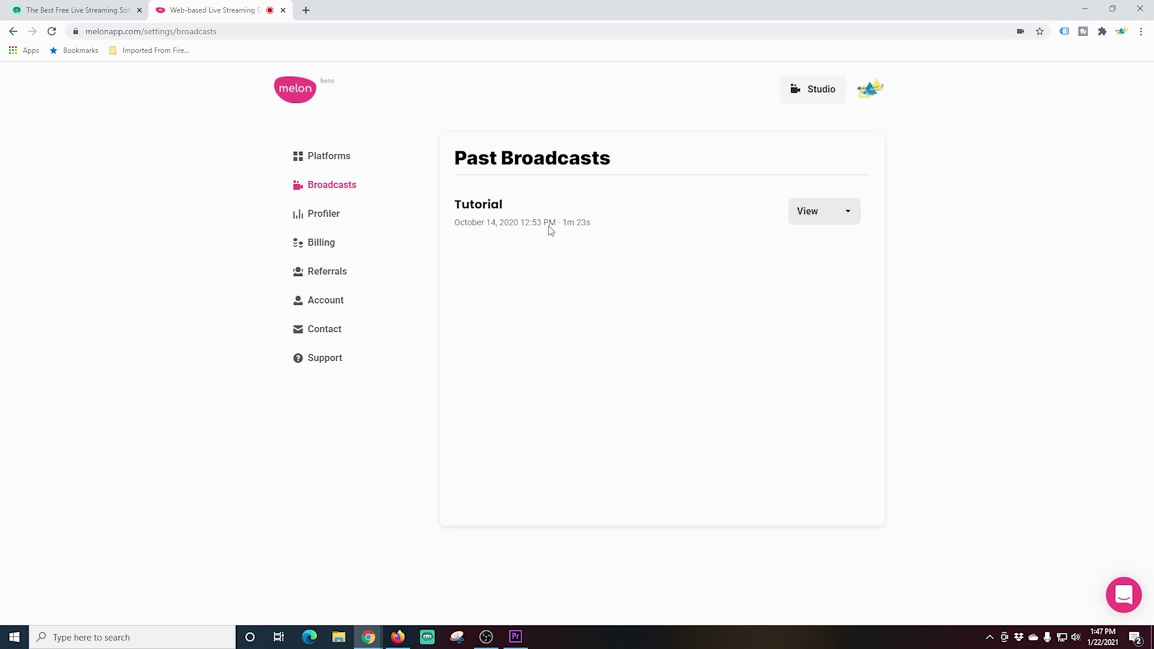
# Run the profiler's camera and audio checks and review their logs.
pyautogui.click(327, 217)
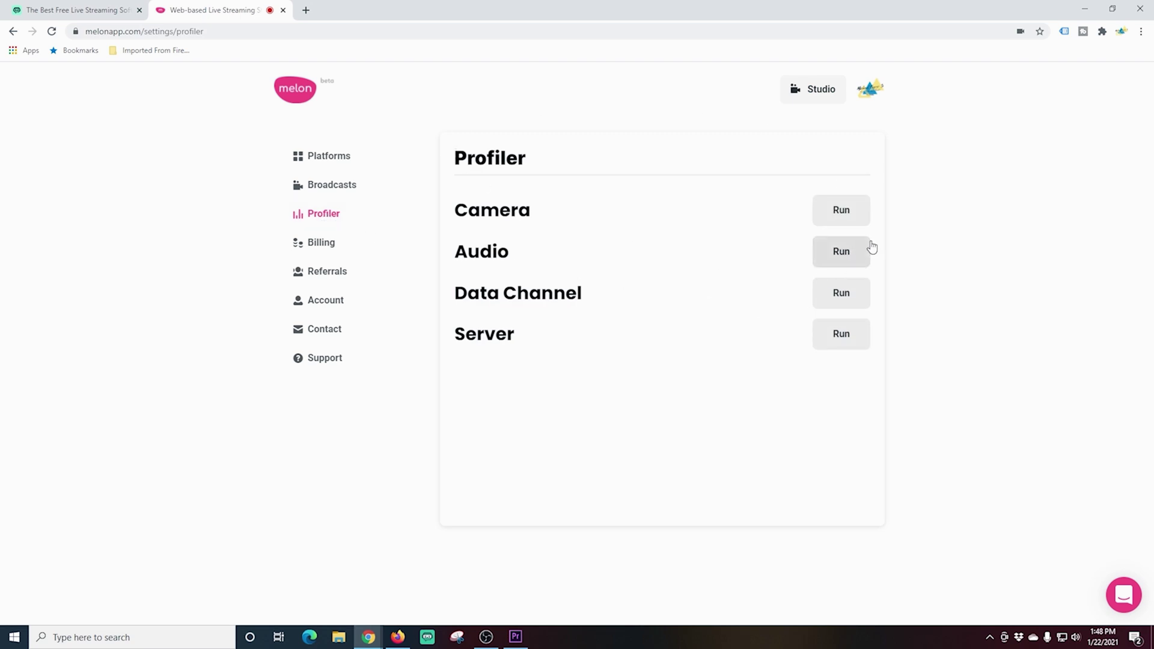
pyautogui.click(854, 221)
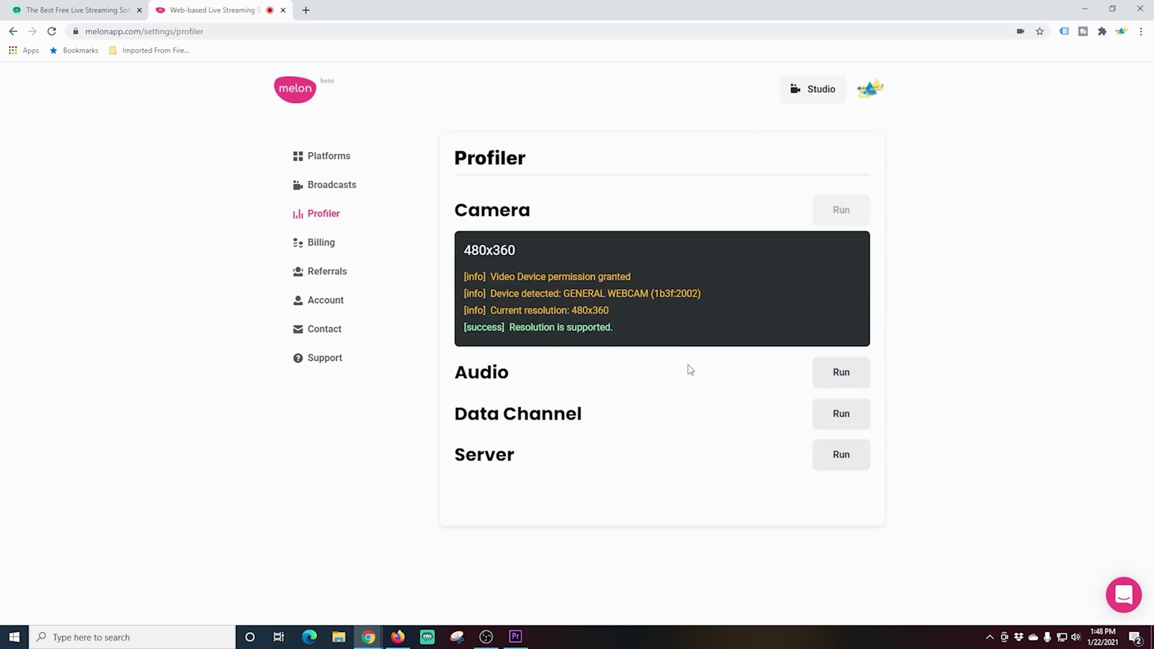
pyautogui.scroll(-3, 656, 367)
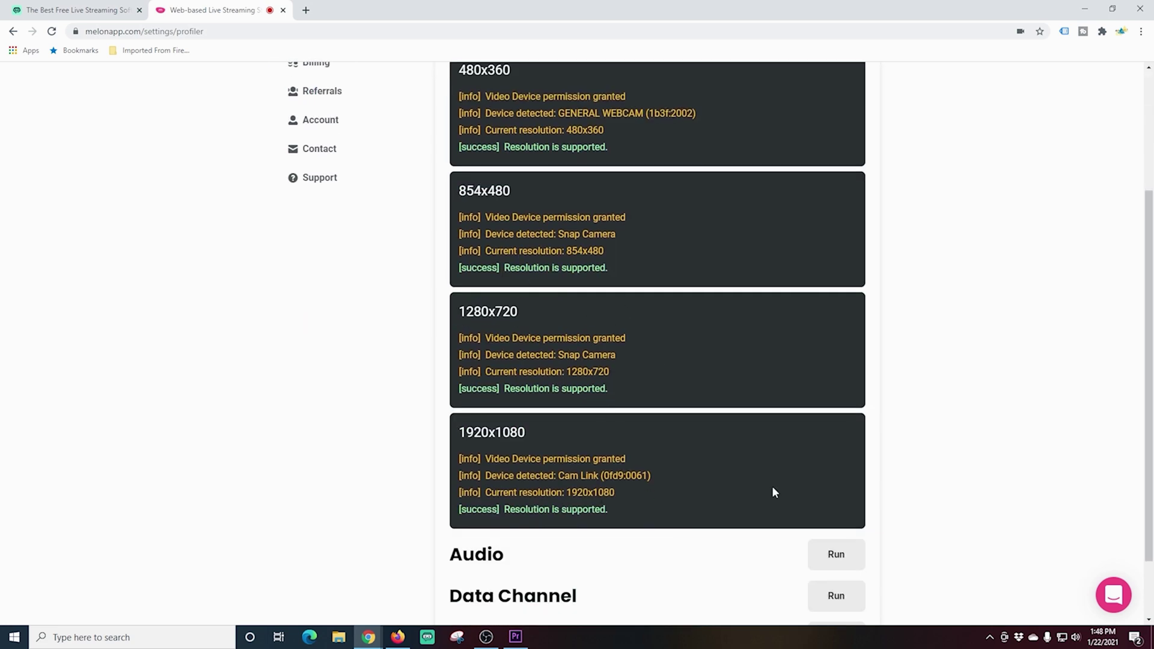
pyautogui.scroll(-1, 774, 492)
pyautogui.click(835, 472)
pyautogui.scroll(-2, 954, 463)
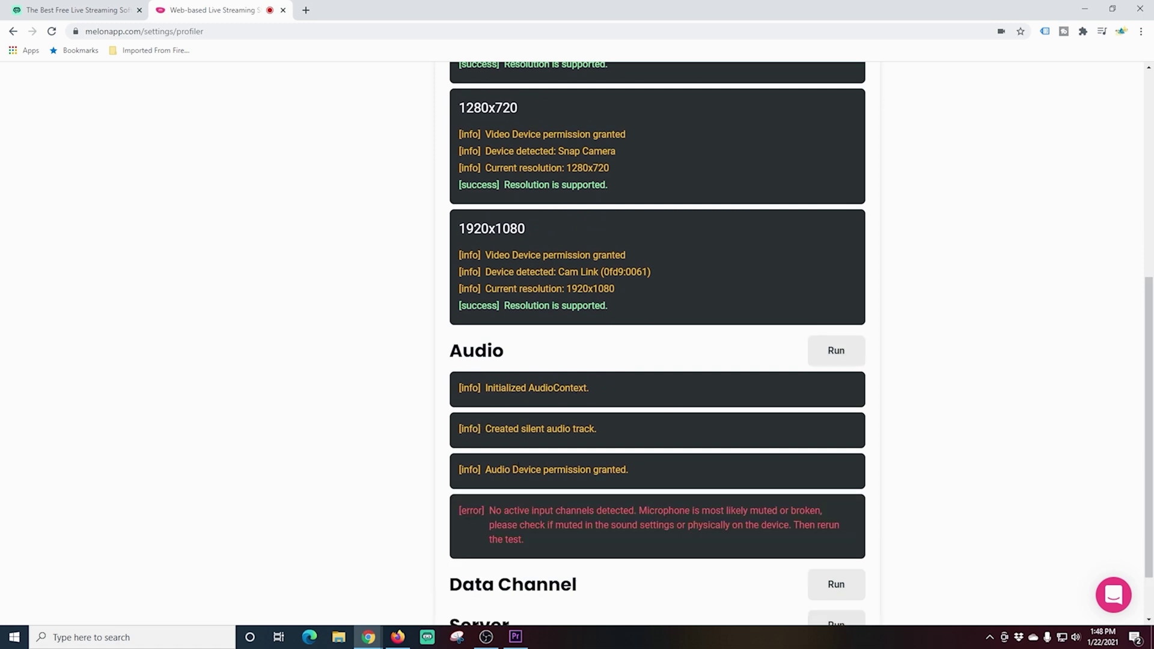
pyautogui.scroll(-1, 414, 436)
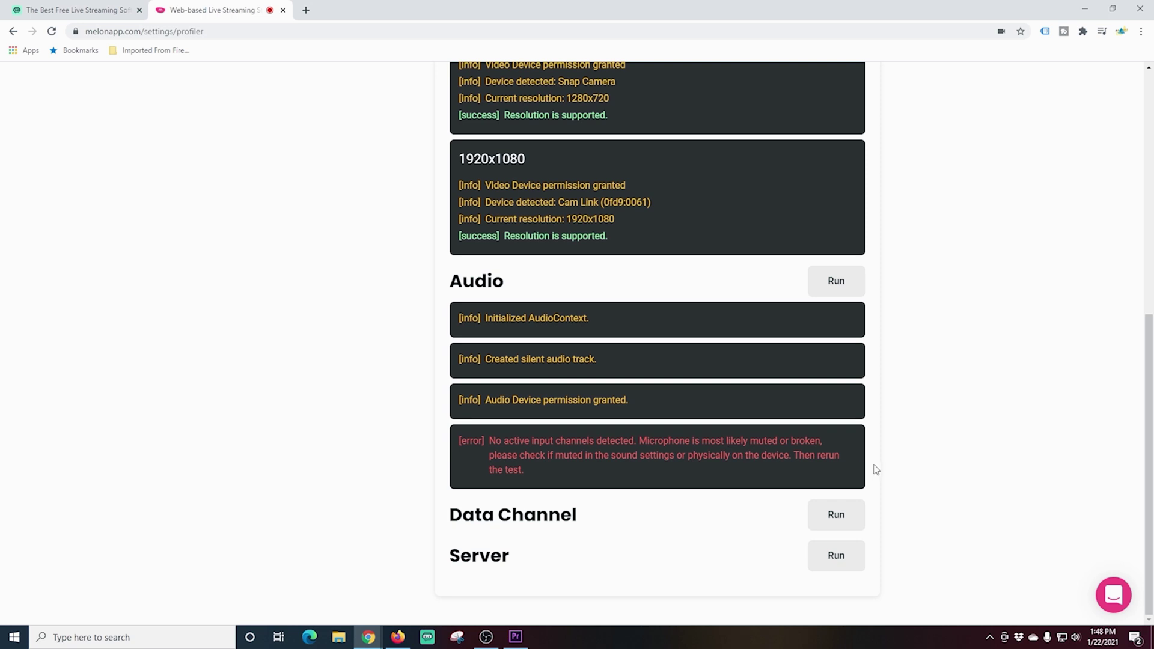
# Run the data channel check and scroll through the profiler logs.
pyautogui.click(823, 515)
pyautogui.scroll(-8, 903, 445)
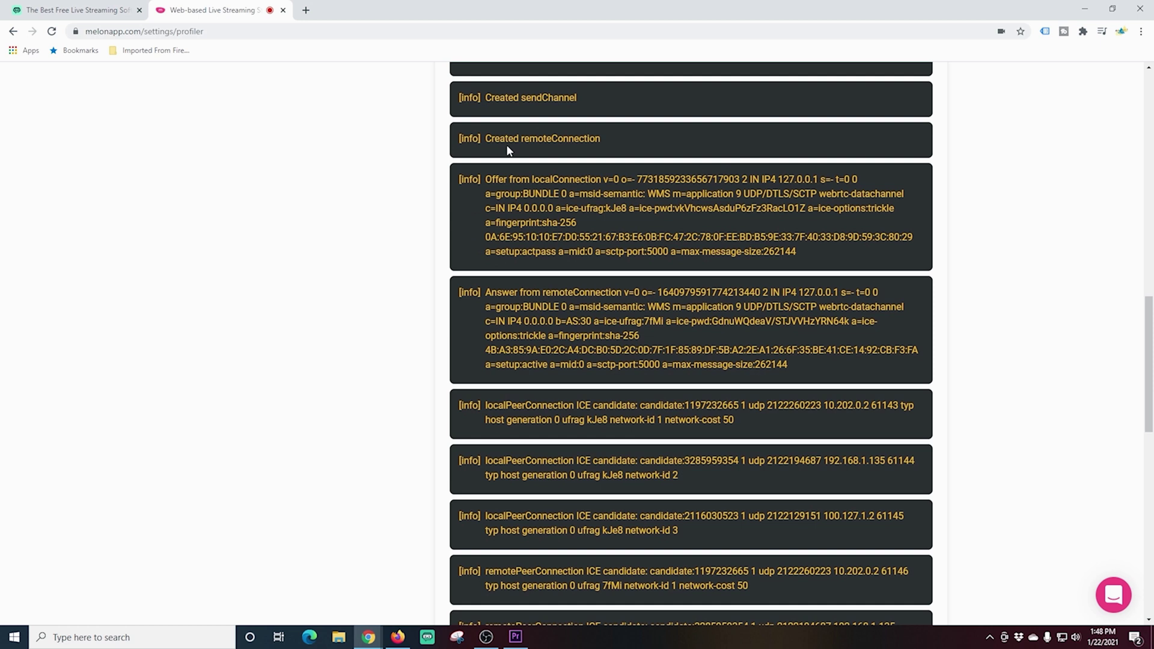
pyautogui.scroll(-5, 563, 320)
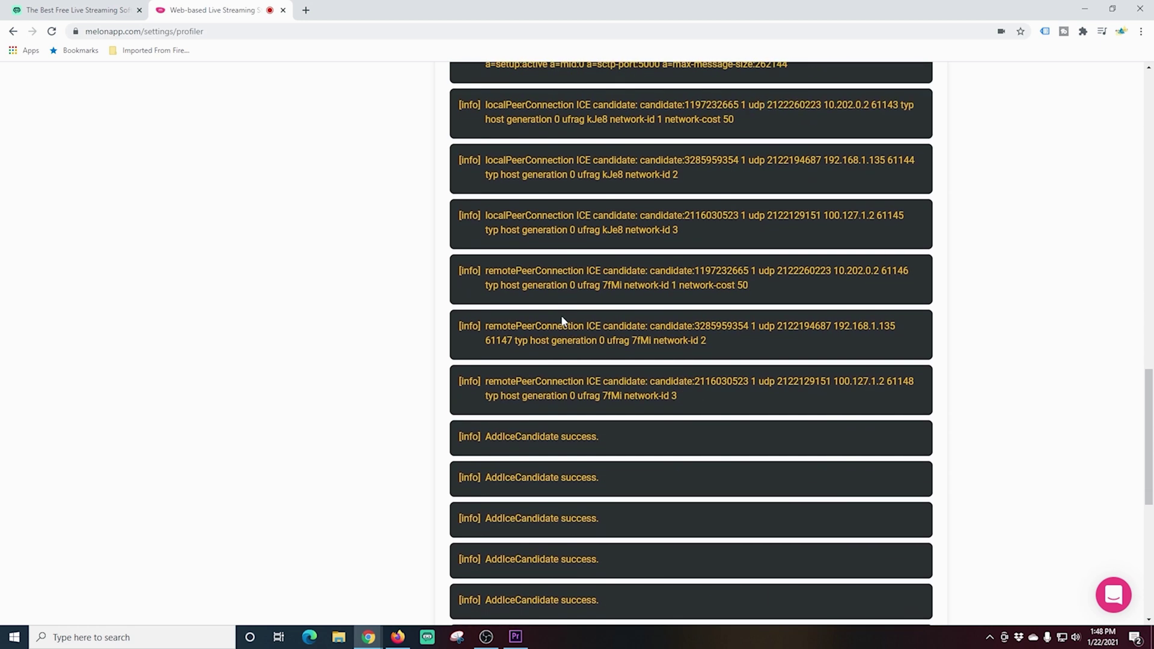
pyautogui.scroll(-7, 562, 320)
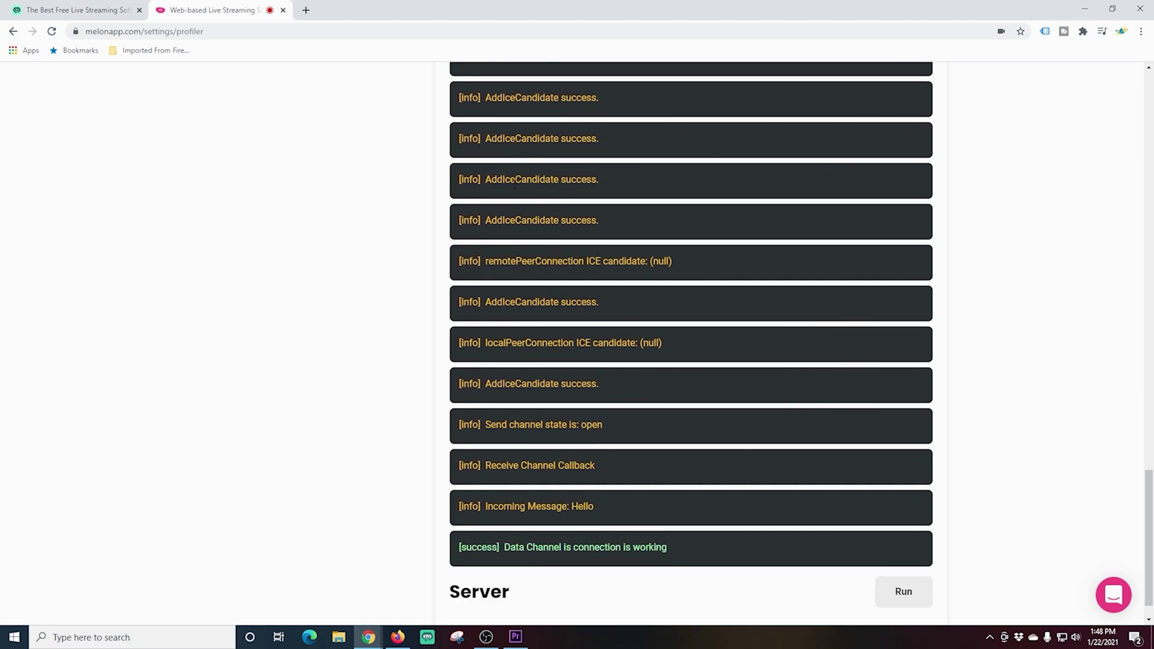
pyautogui.scroll(-1, 513, 186)
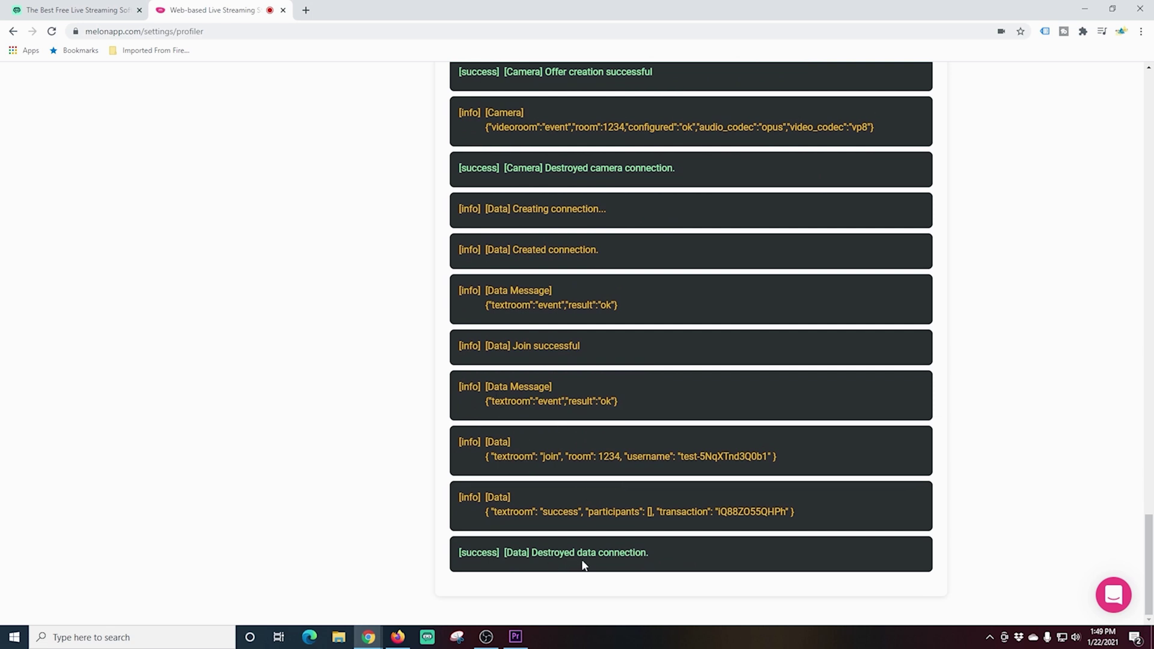
pyautogui.scroll(20, 562, 535)
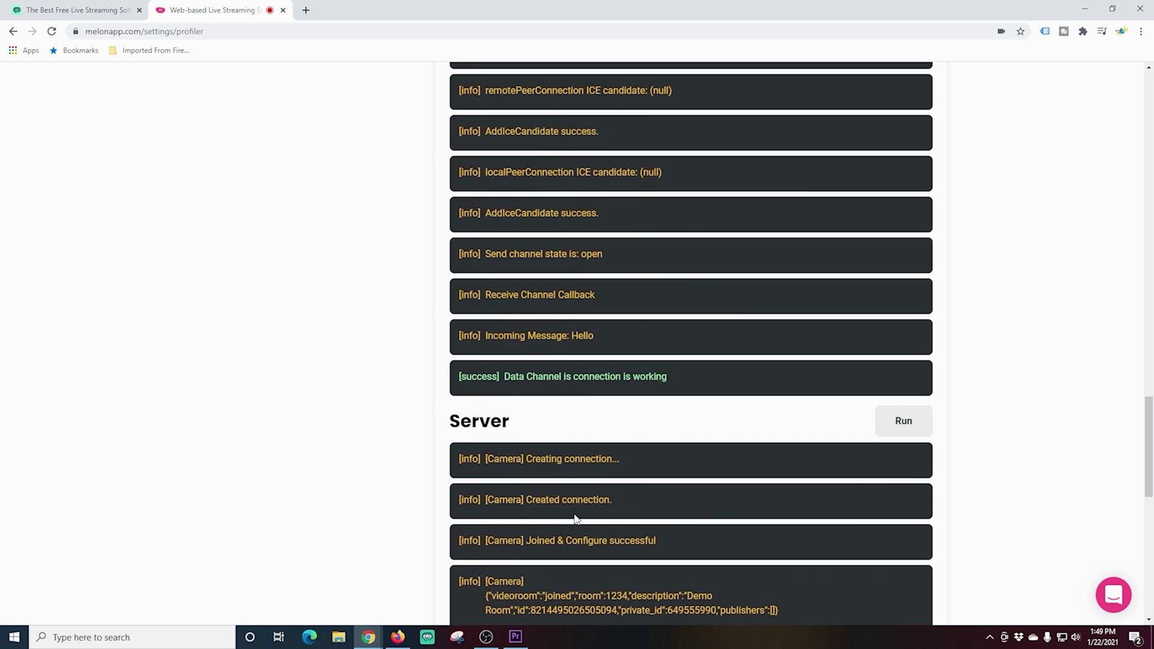
pyautogui.scroll(20, 575, 503)
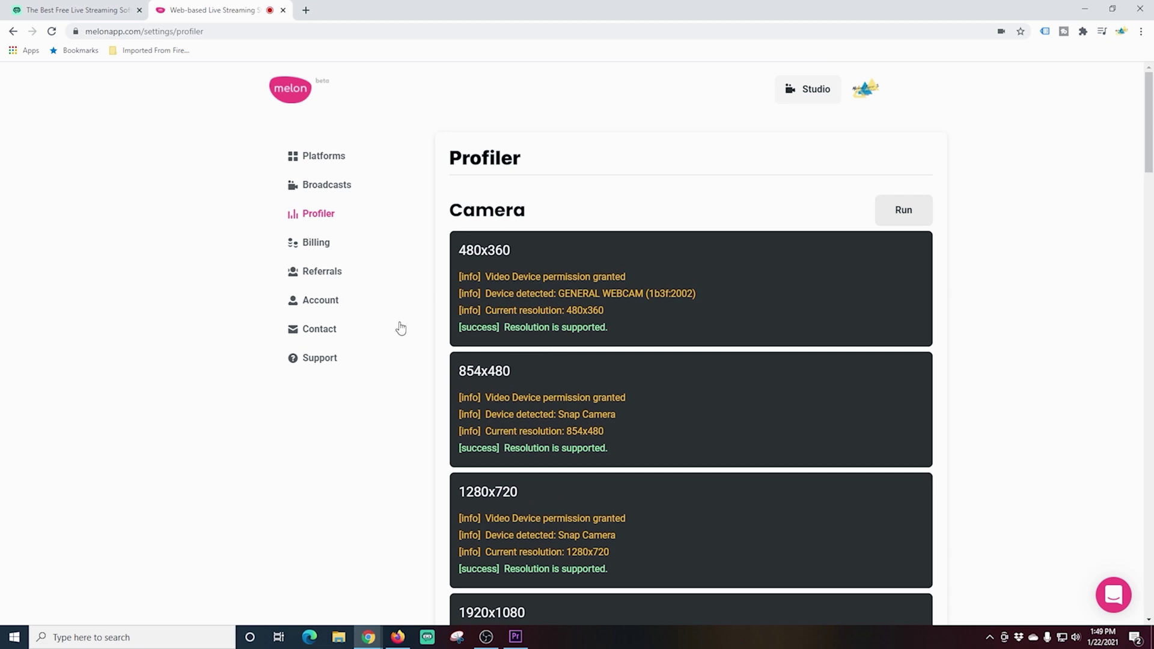
pyautogui.click(868, 91)
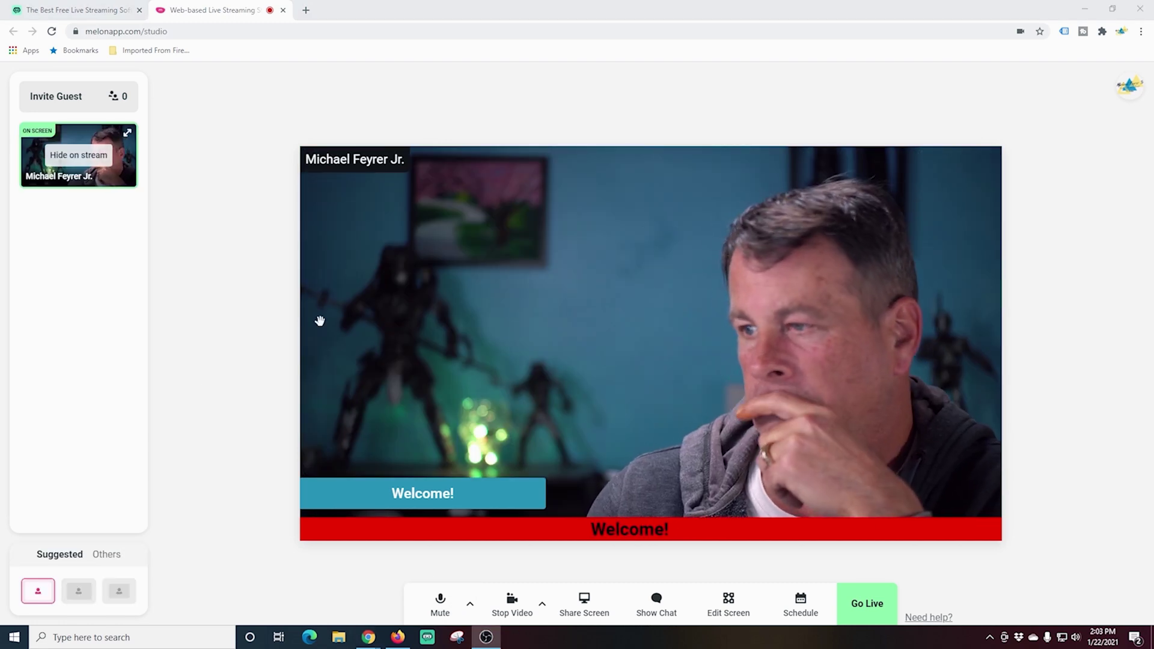
# Start a new scheduled stream with the YouTube channel as an Unlisted destination.
pyautogui.click(795, 611)
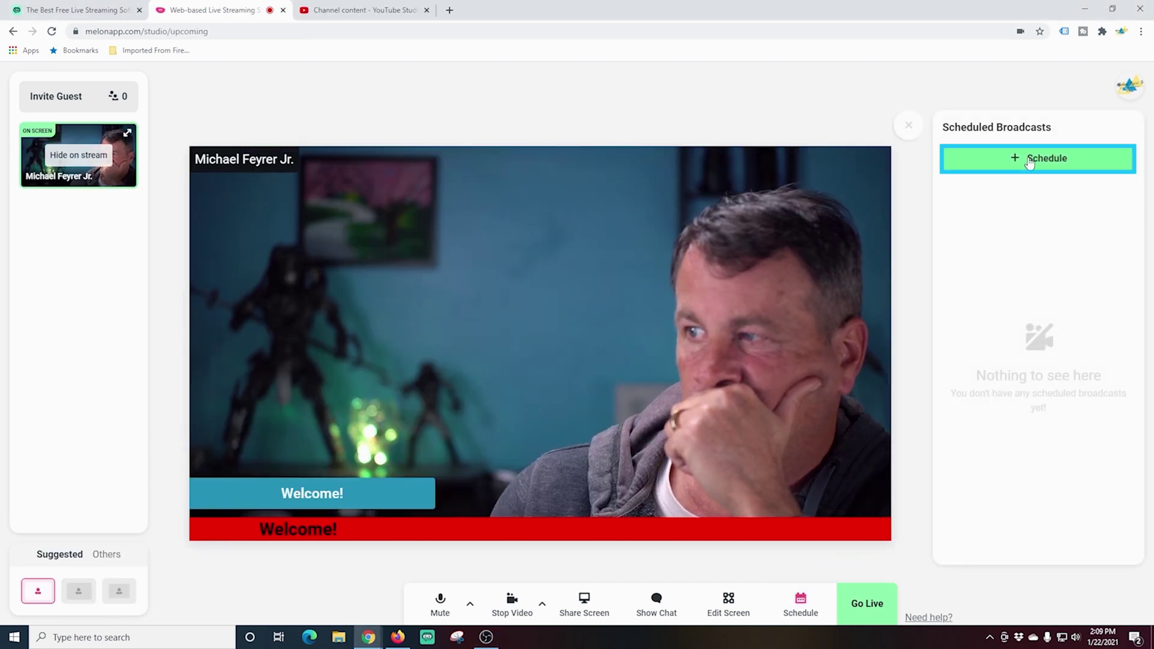
pyautogui.click(1029, 159)
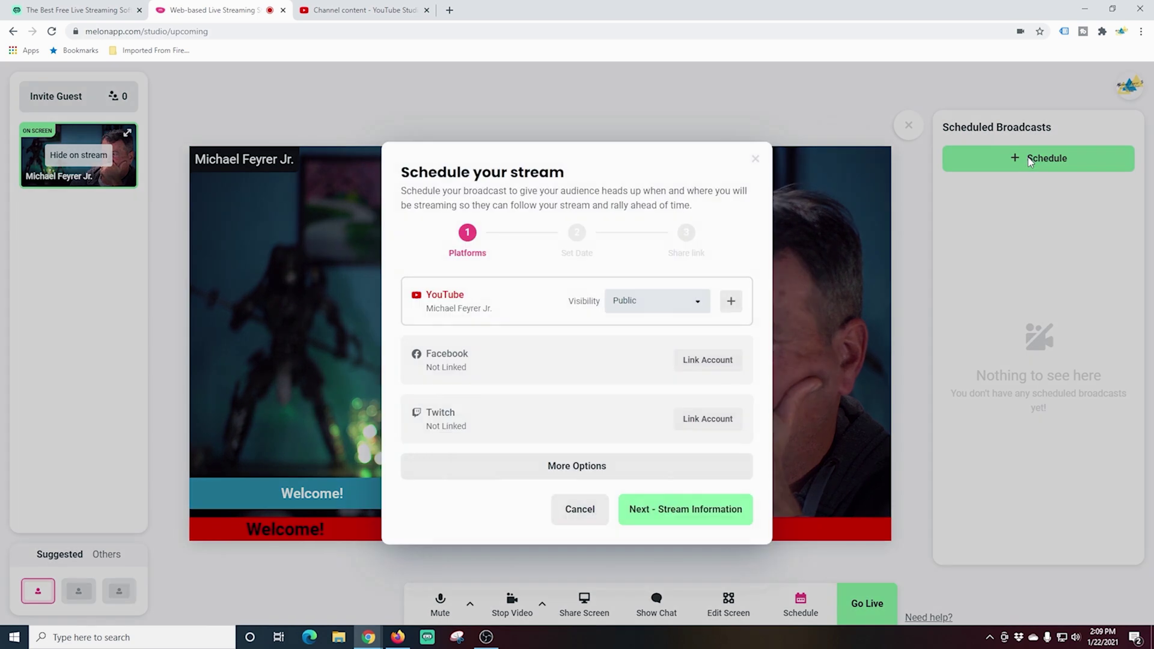
pyautogui.click(711, 290)
pyautogui.click(669, 376)
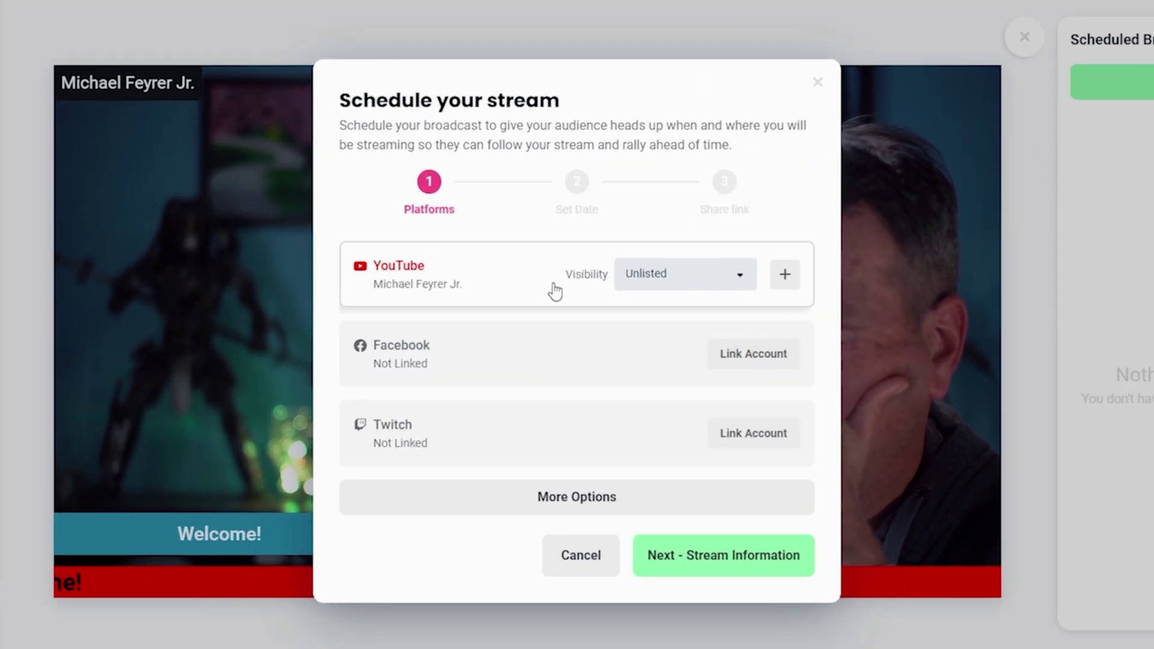
pyautogui.click(786, 278)
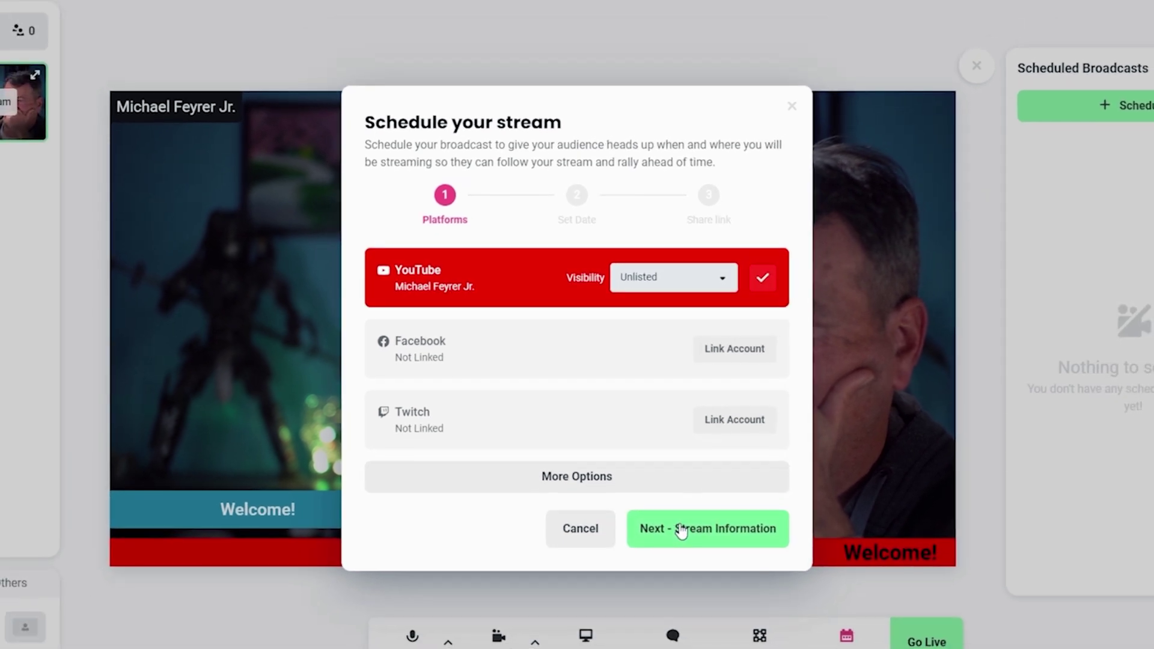
pyautogui.click(661, 555)
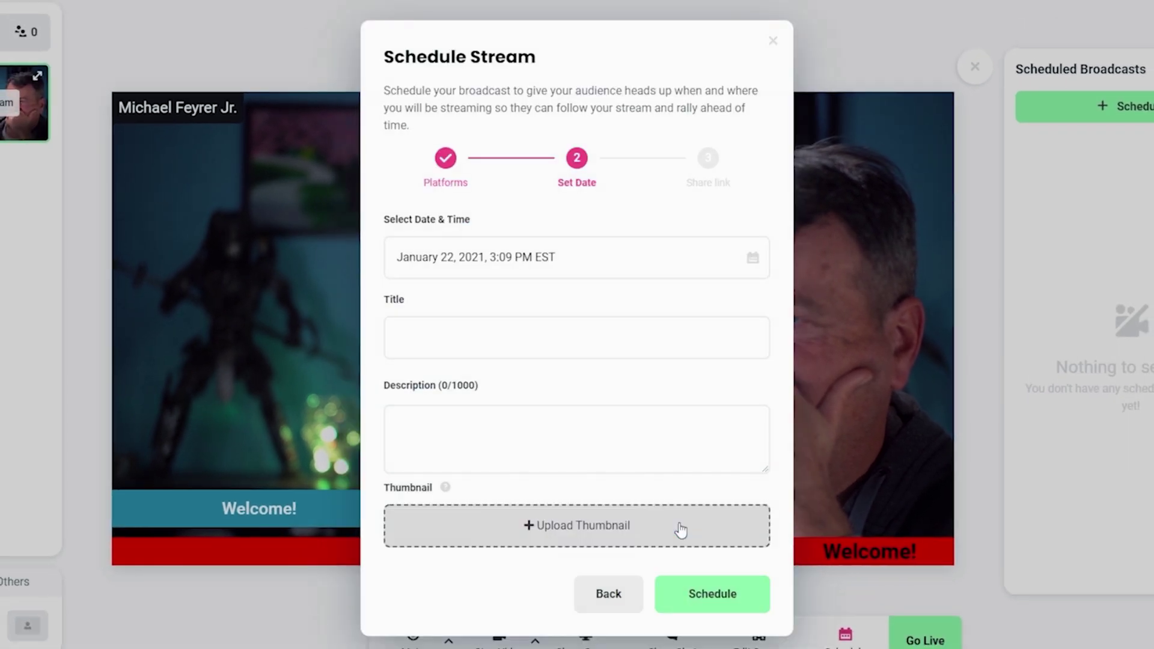
# Set the stream date to January 23, title 'Title' and description 'Description!'.
pyautogui.click(760, 266)
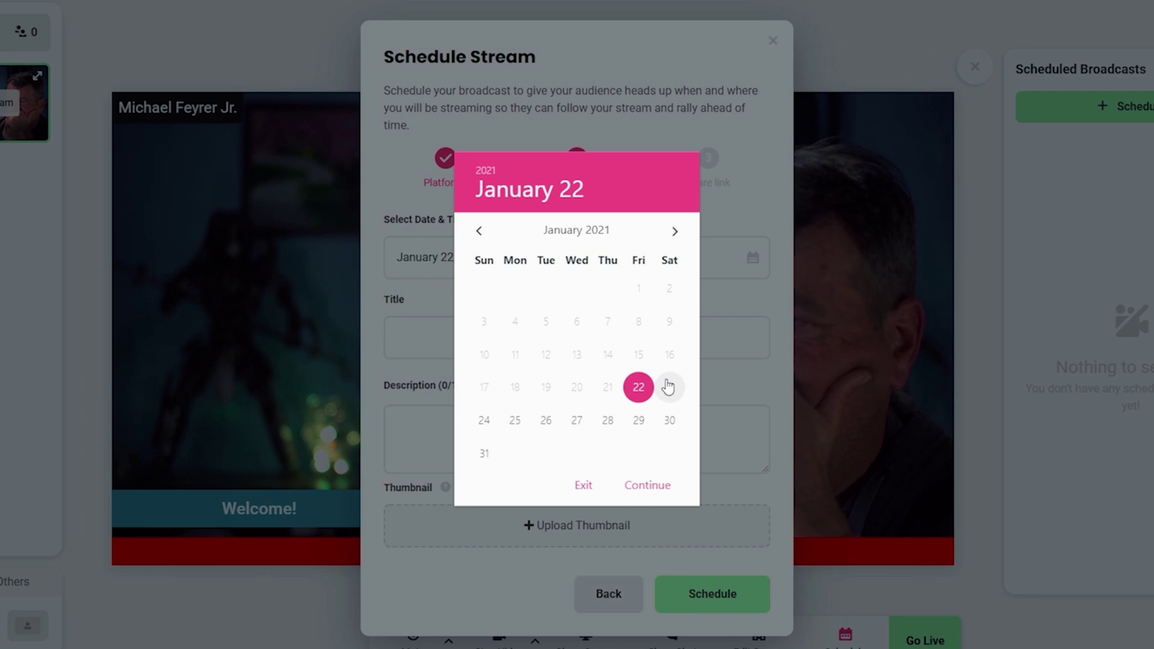
pyautogui.click(667, 386)
pyautogui.click(647, 466)
pyautogui.click(520, 330)
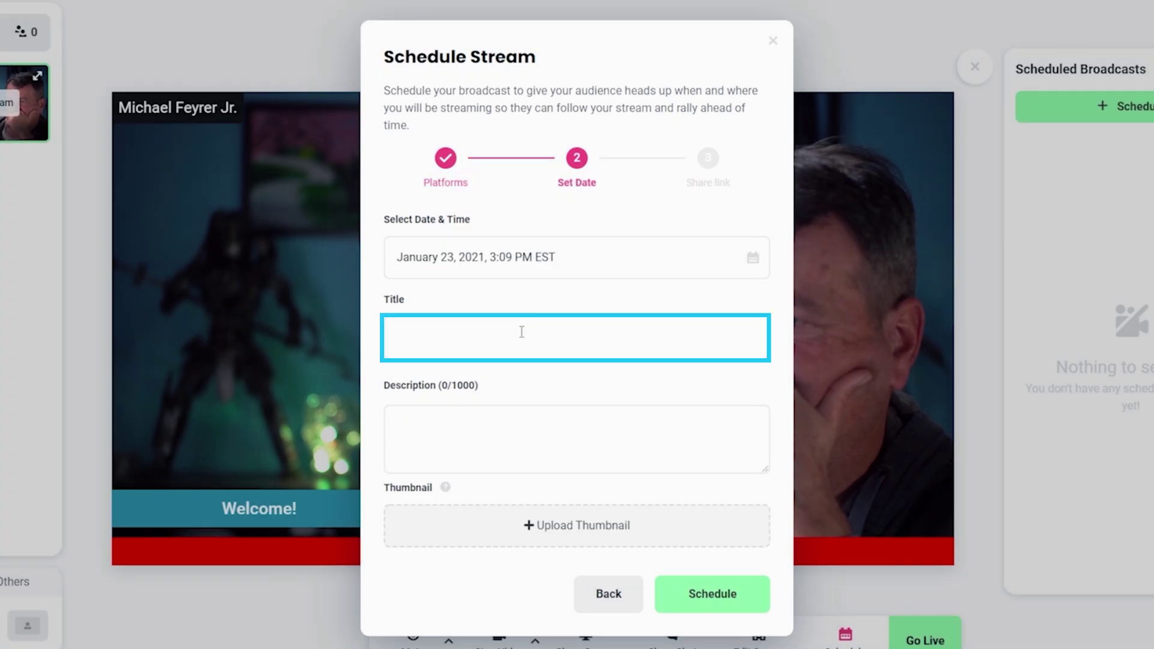
pyautogui.write('Title')
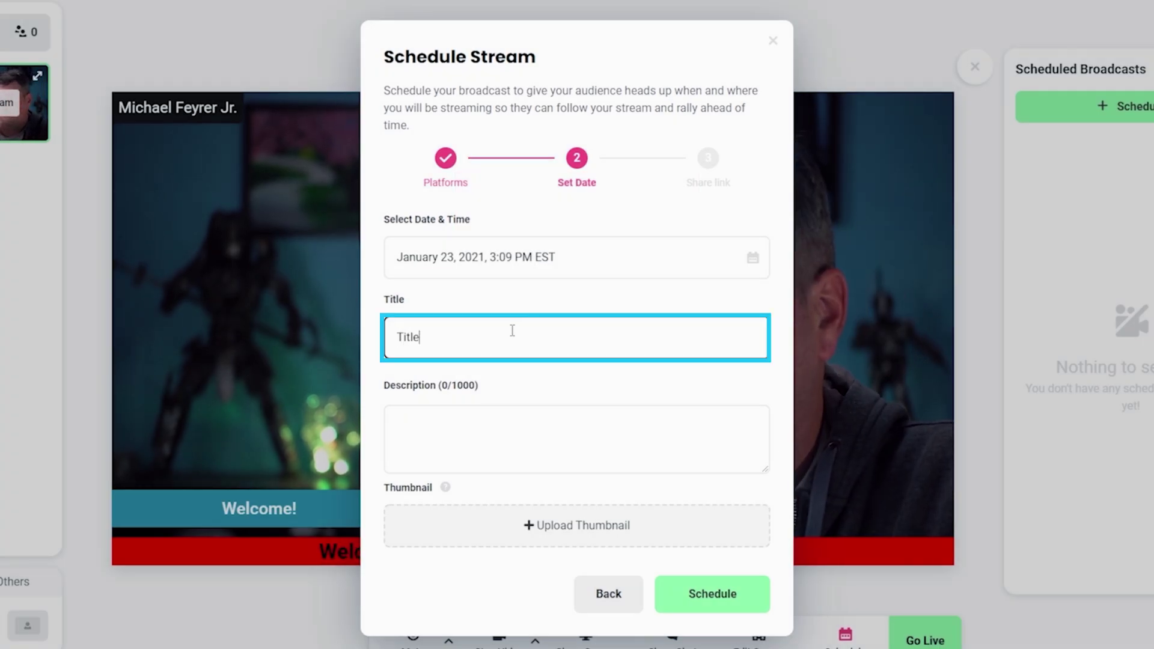
pyautogui.click(451, 431)
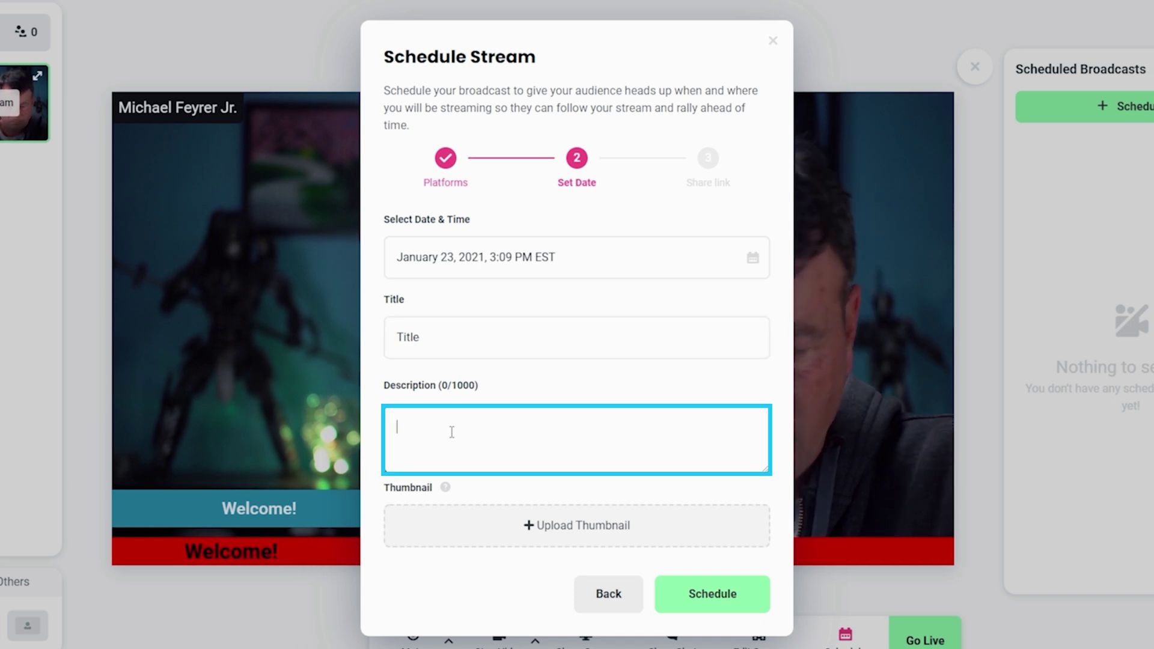
pyautogui.write('Descri')
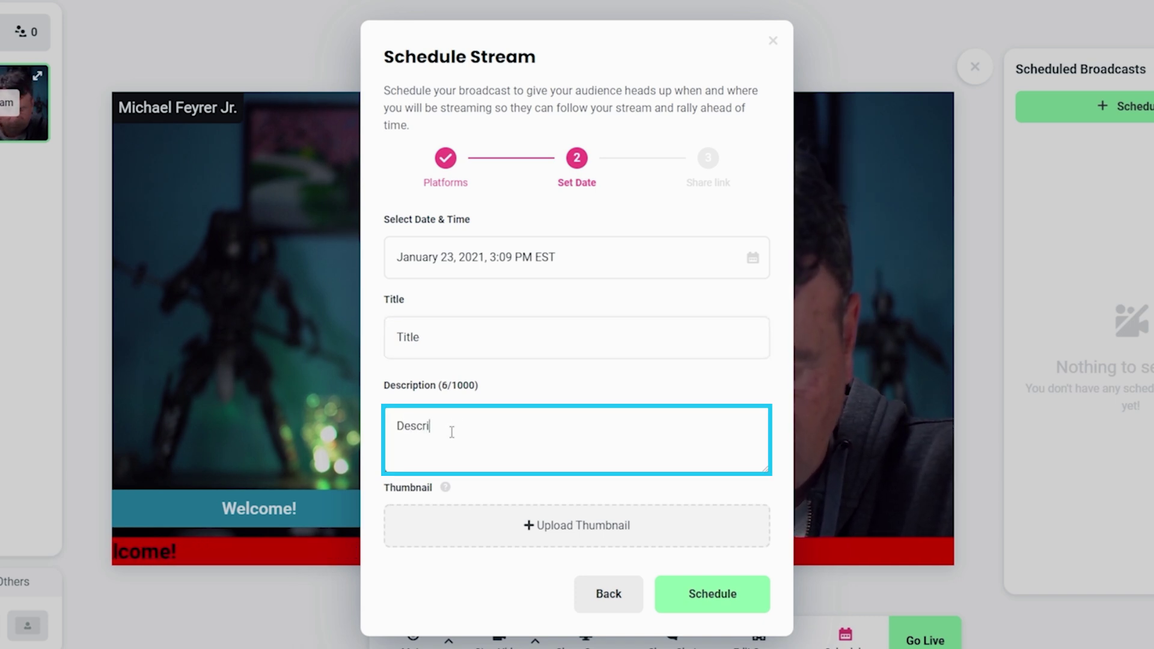
pyautogui.write('n!')
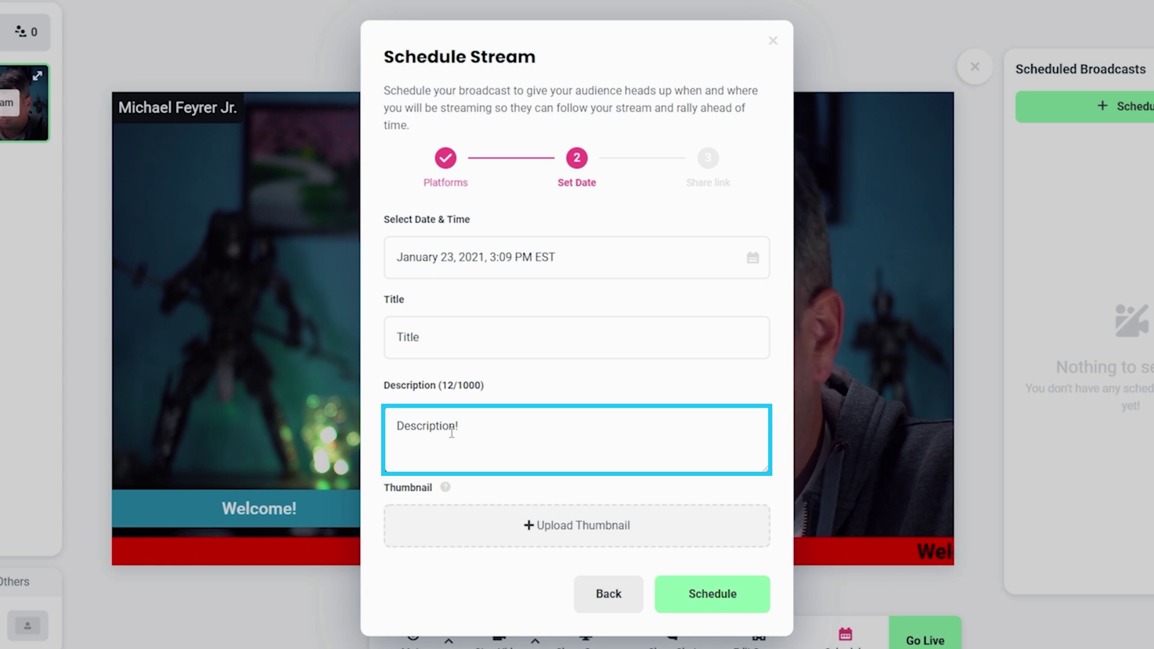
pyautogui.click(592, 528)
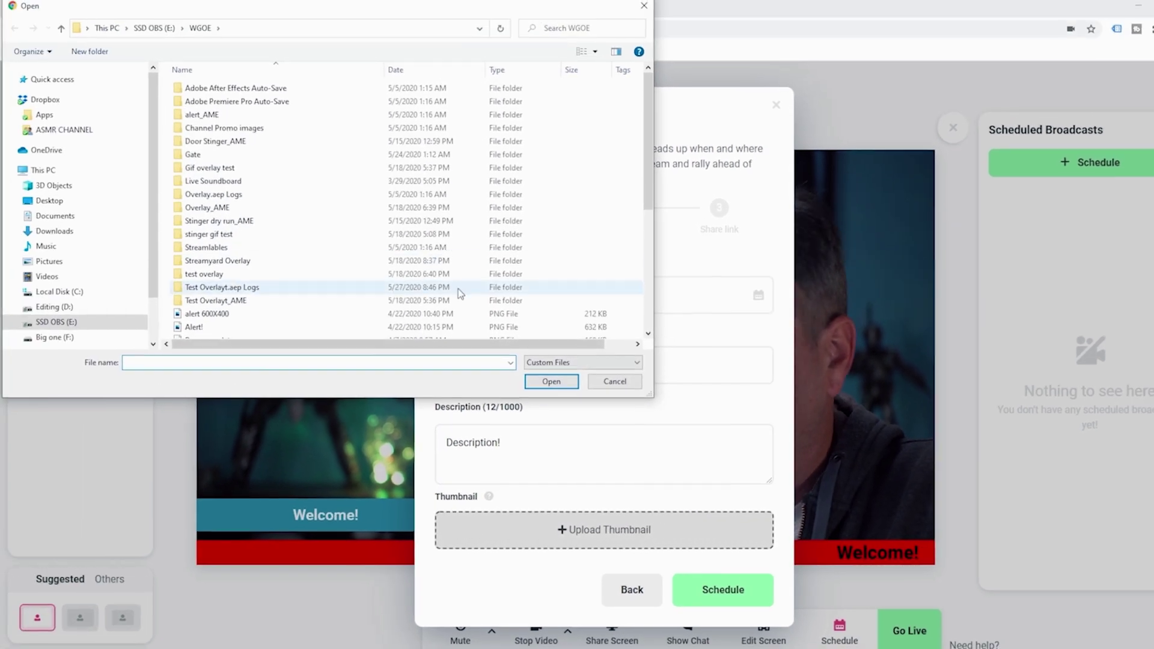
# Upload the LIVE Q&A thumbnail, adjust its crop, and schedule the Title broadcast.
pyautogui.scroll(-5, 308, 266)
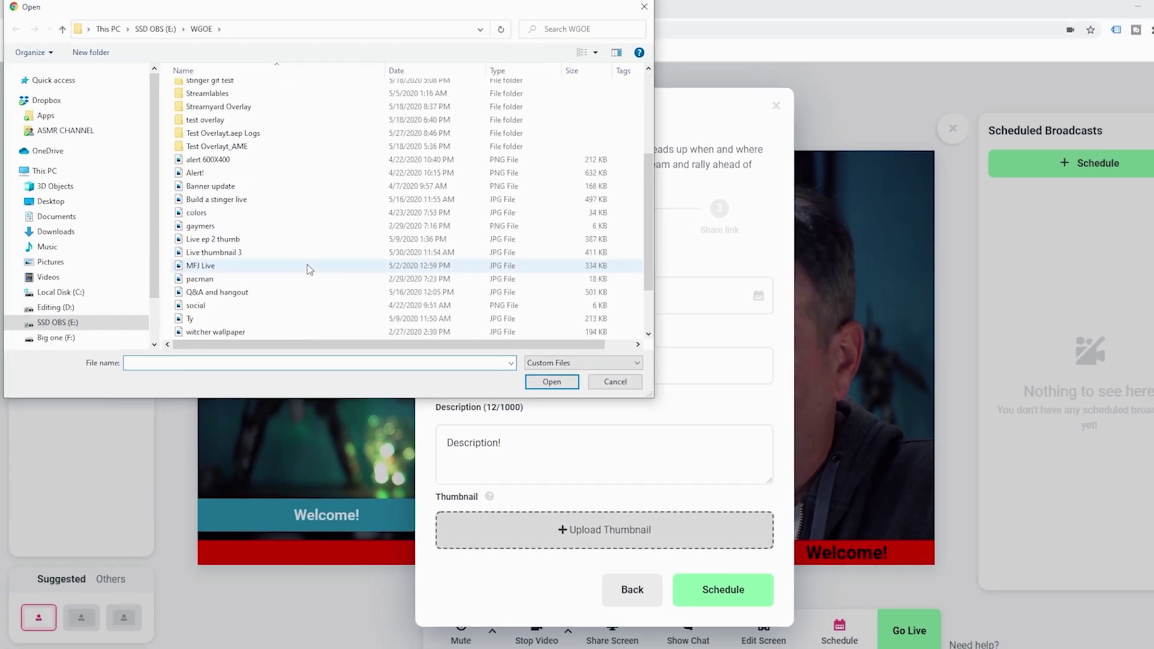
pyautogui.doubleClick(207, 240)
pyautogui.scroll(-3, 595, 448)
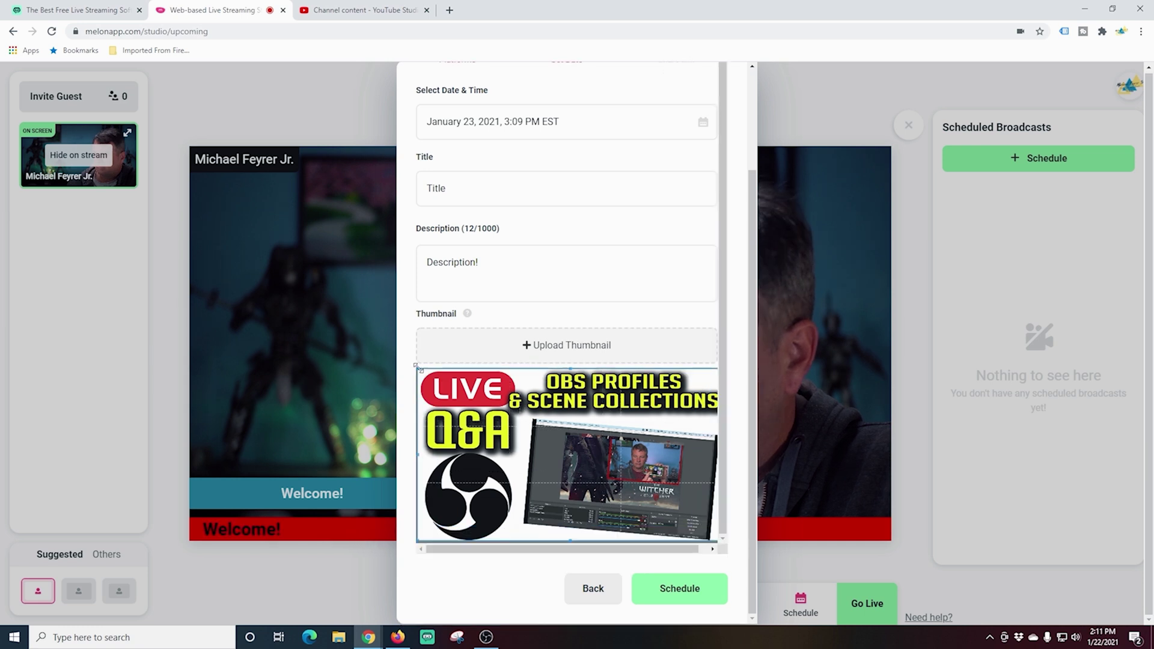
pyautogui.moveTo(416, 365); pyautogui.dragTo(421, 369)
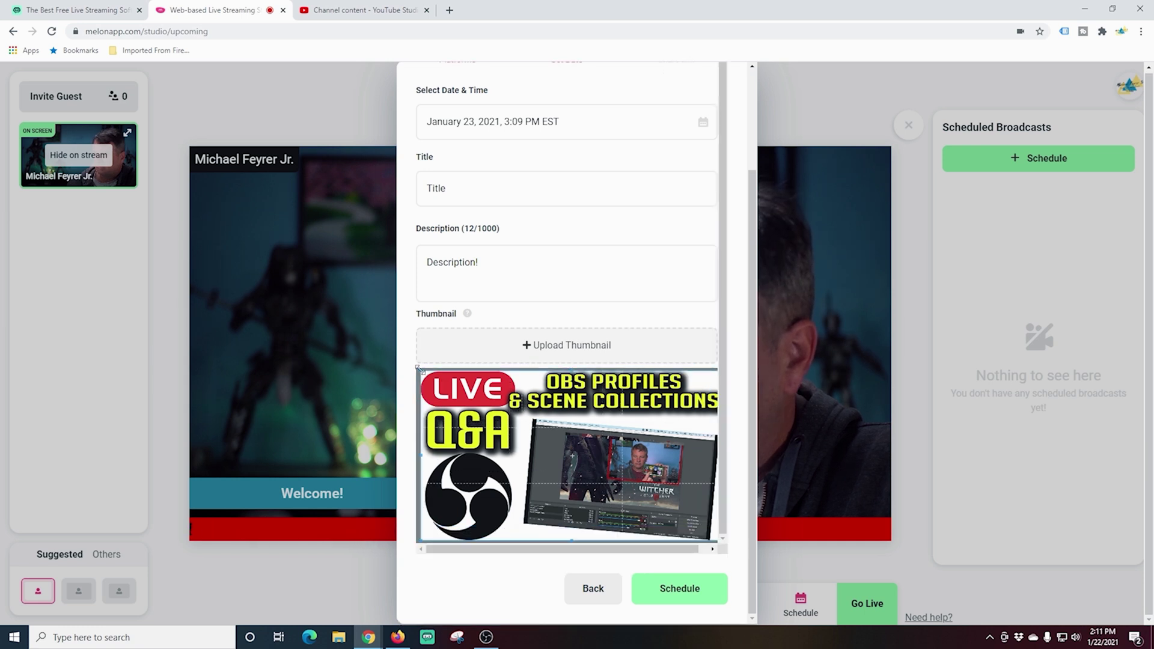
pyautogui.hscroll(1, 639, 557)
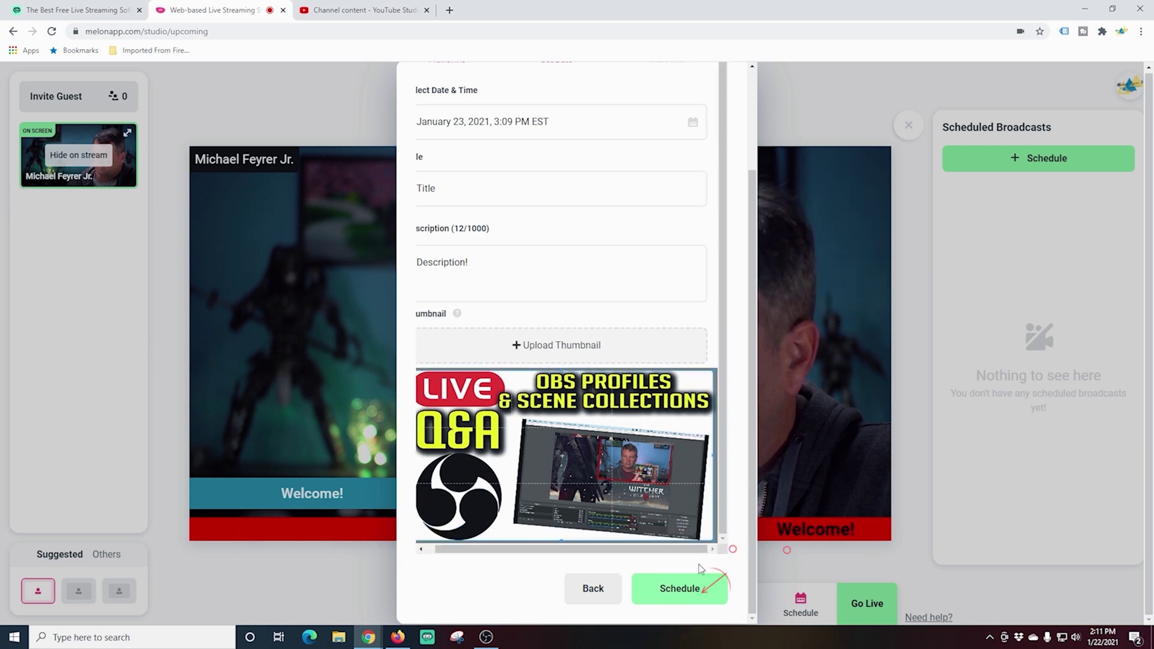
pyautogui.click(680, 592)
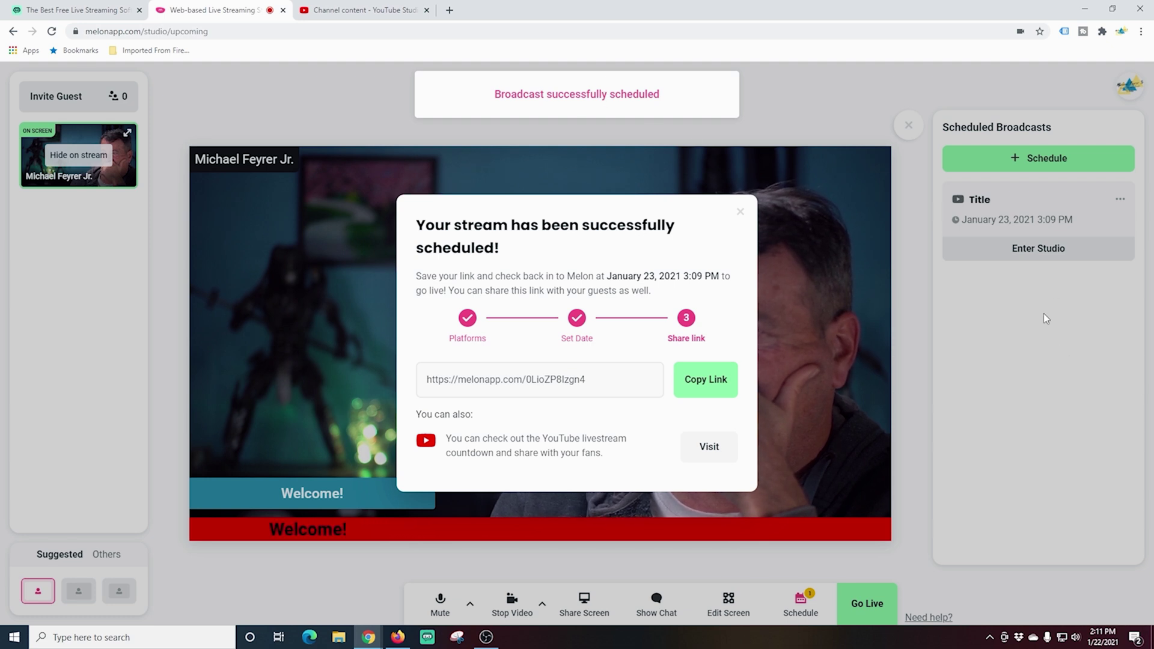
pyautogui.click(1124, 196)
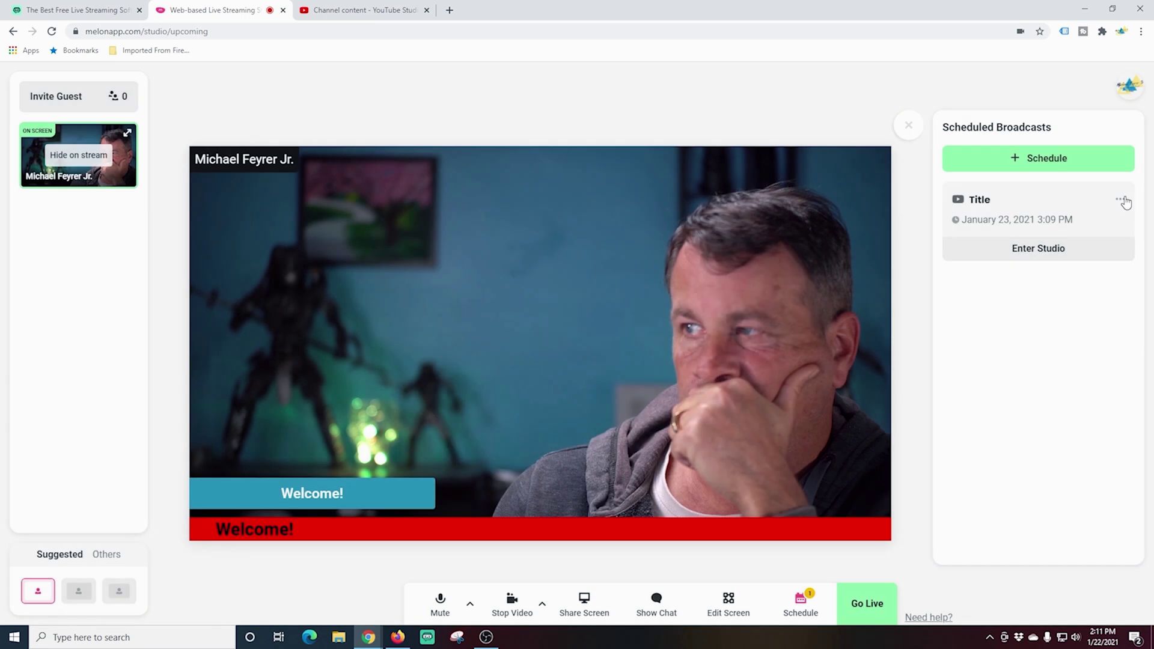
pyautogui.click(1120, 203)
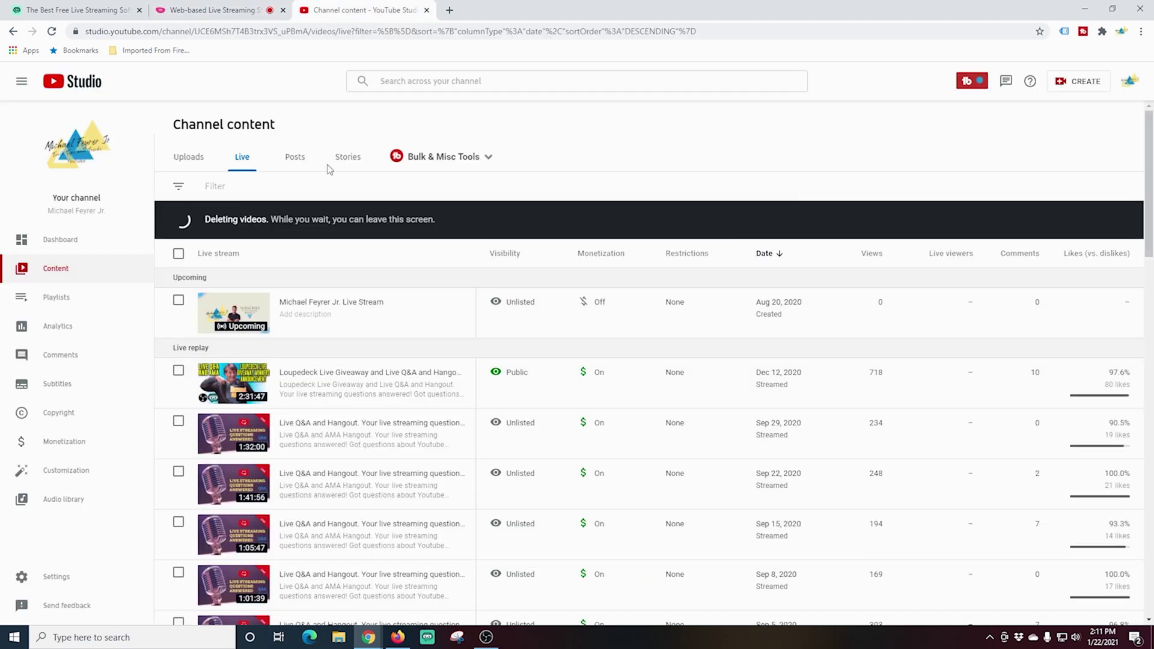
# Reload YouTube Studio and review the upcoming Title stream's Unlisted visibility and LIVE Q&A thumbnail.
pyautogui.rightClick(596, 144)
pyautogui.click(621, 179)
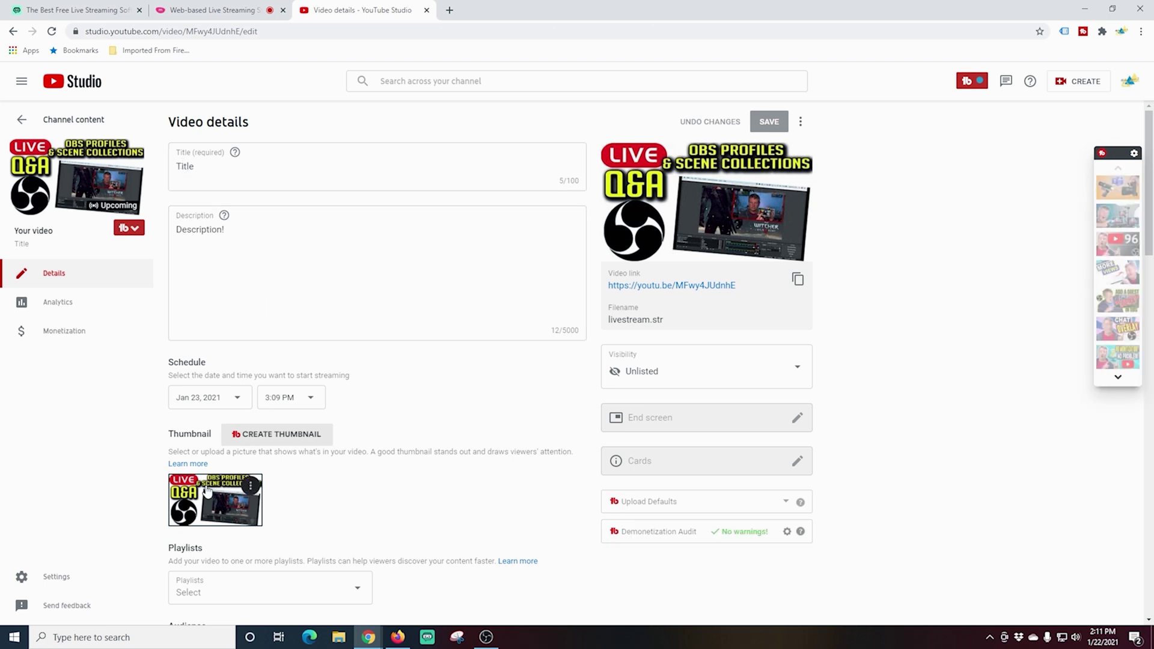
pyautogui.scroll(-3, 379, 503)
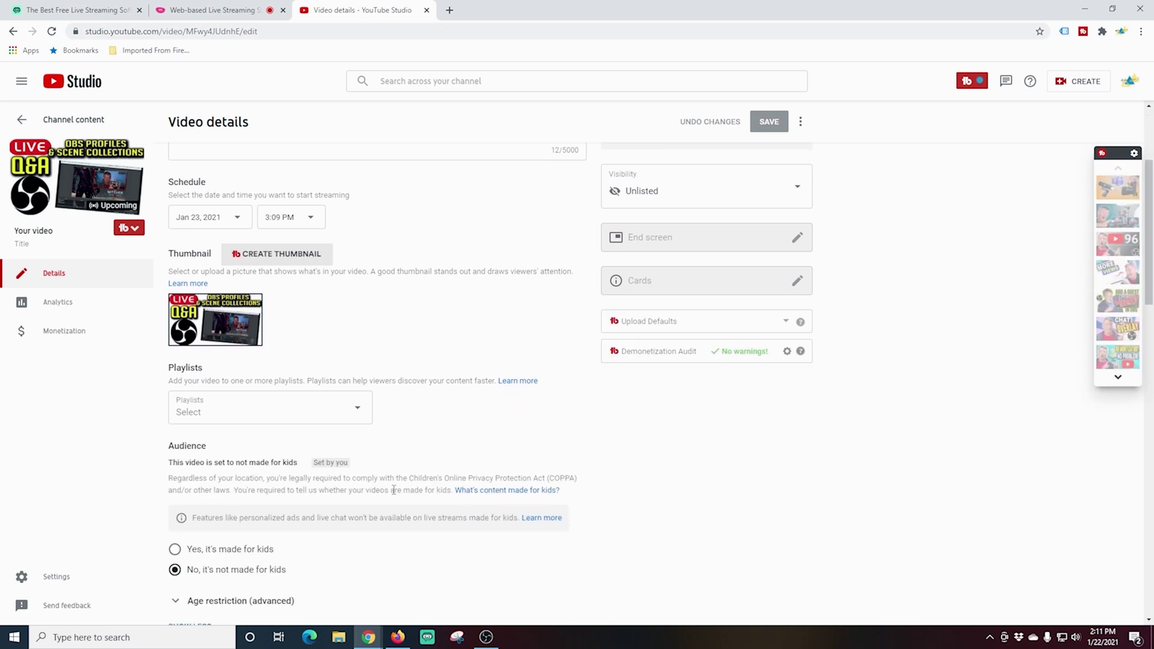
pyautogui.scroll(-3, 463, 457)
pyautogui.scroll(6, 467, 446)
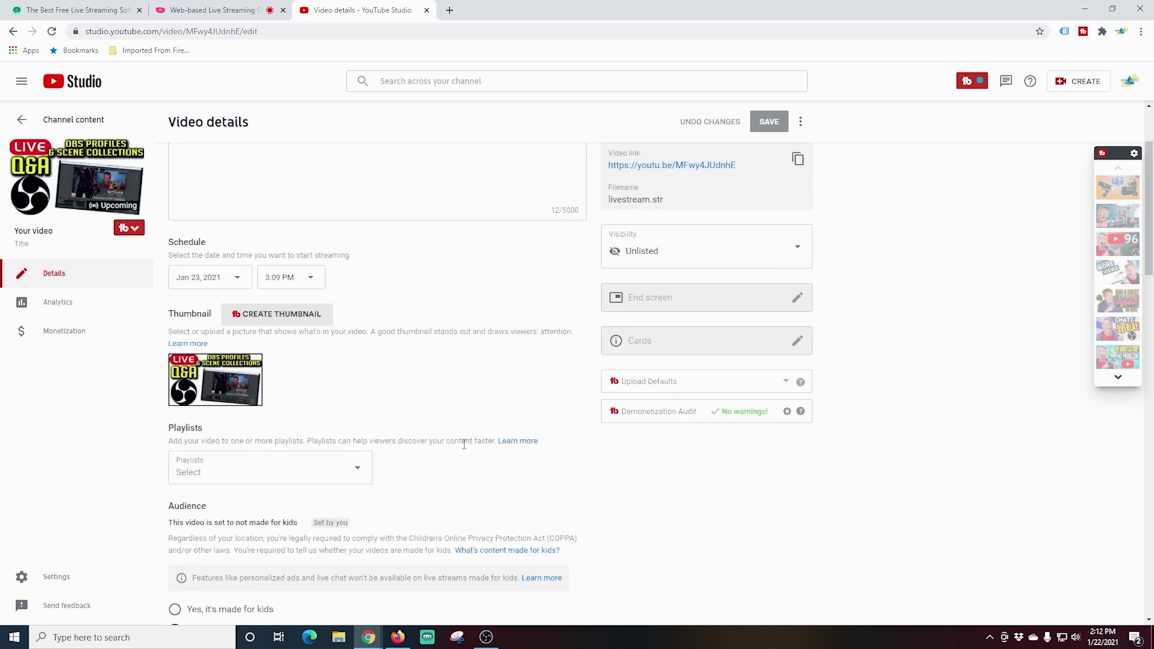
pyautogui.scroll(-2, 337, 299)
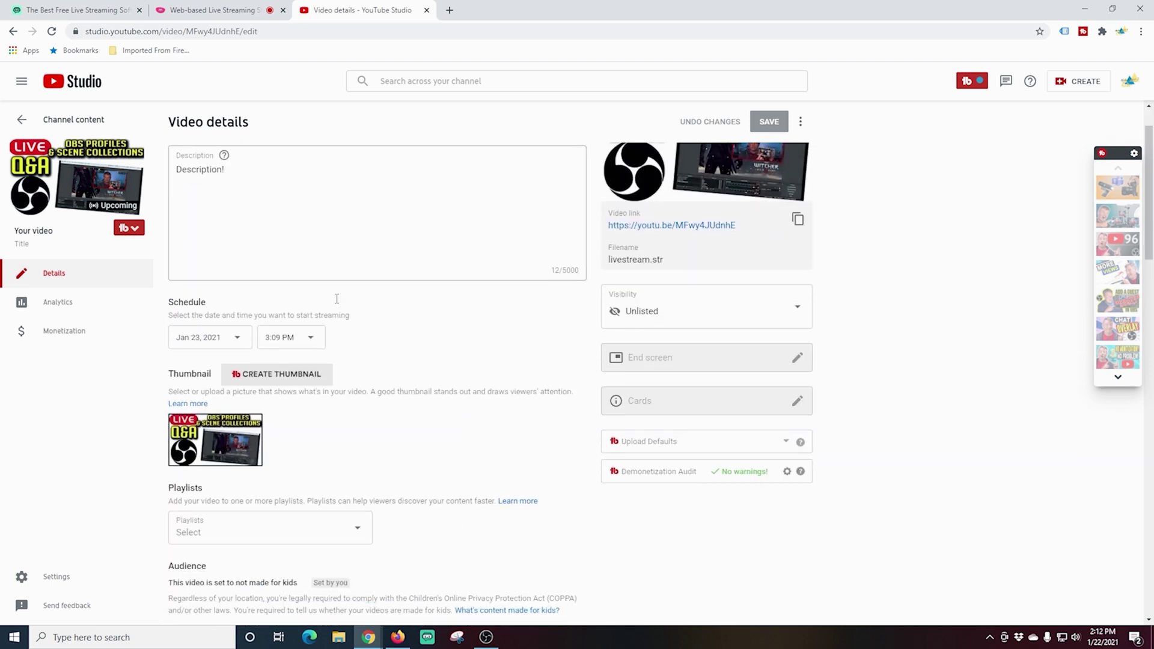
pyautogui.scroll(1, 337, 304)
pyautogui.scroll(1, 337, 303)
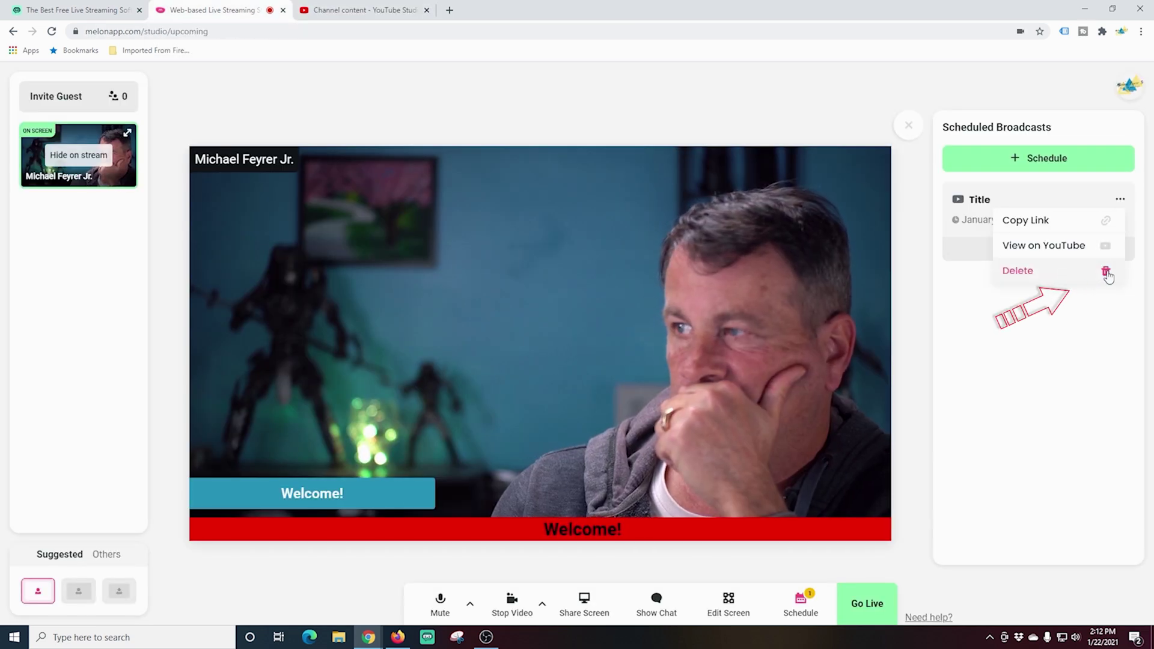
# Delete the Title broadcast in Melon, then reload YouTube Studio's live content list.
pyautogui.click(1104, 271)
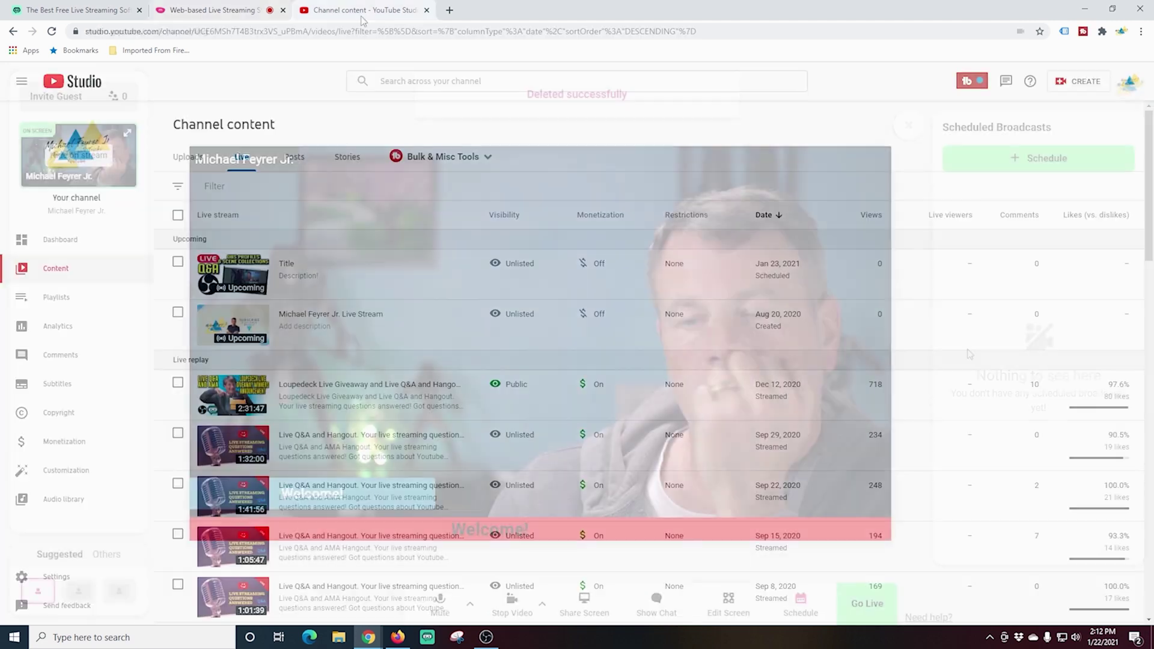
pyautogui.click(388, 10)
pyautogui.rightClick(602, 132)
pyautogui.click(636, 163)
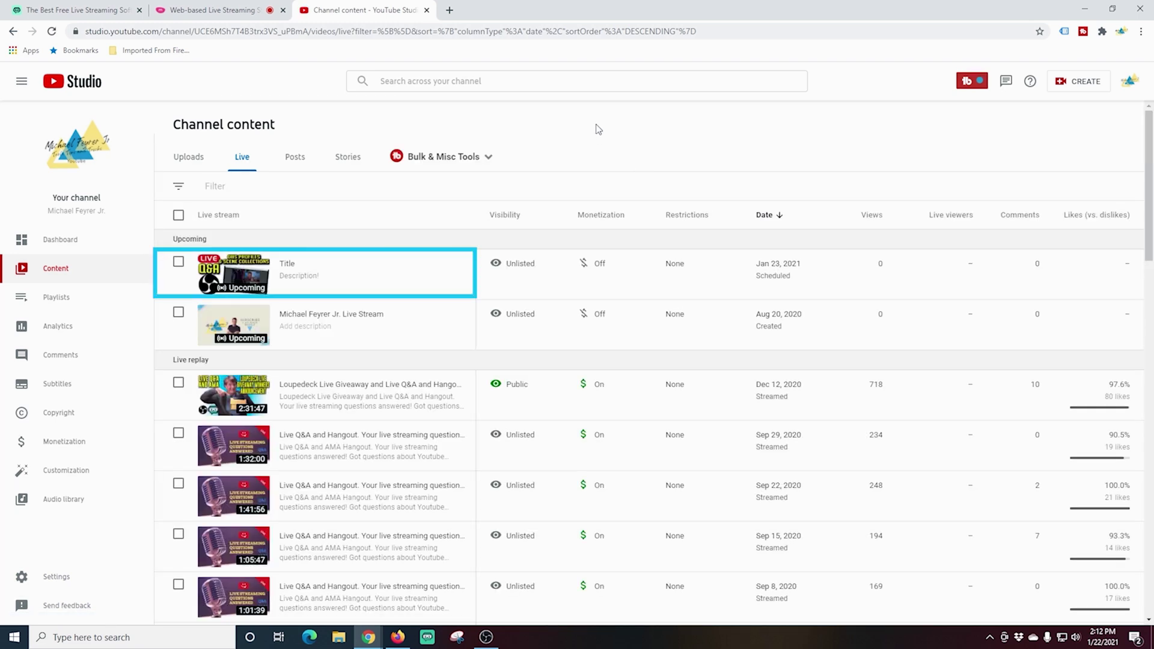
# Permanently delete the upcoming Title stream via Delete forever, then go back to the Melon tab.
pyautogui.click(179, 264)
pyautogui.click(468, 224)
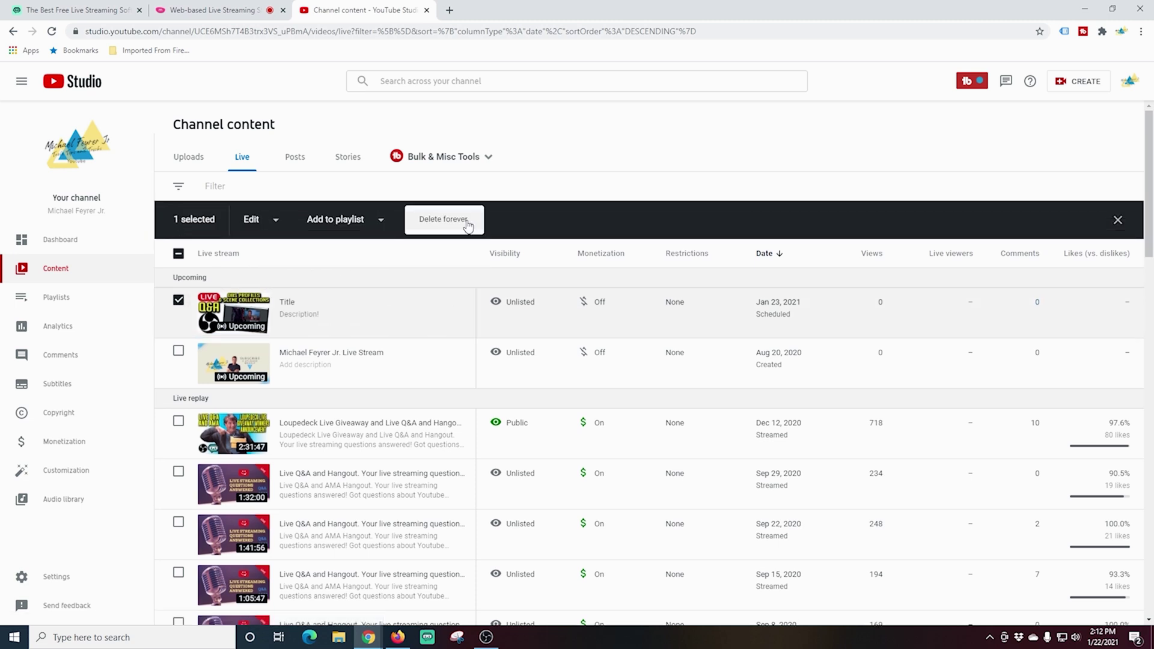
pyautogui.click(456, 222)
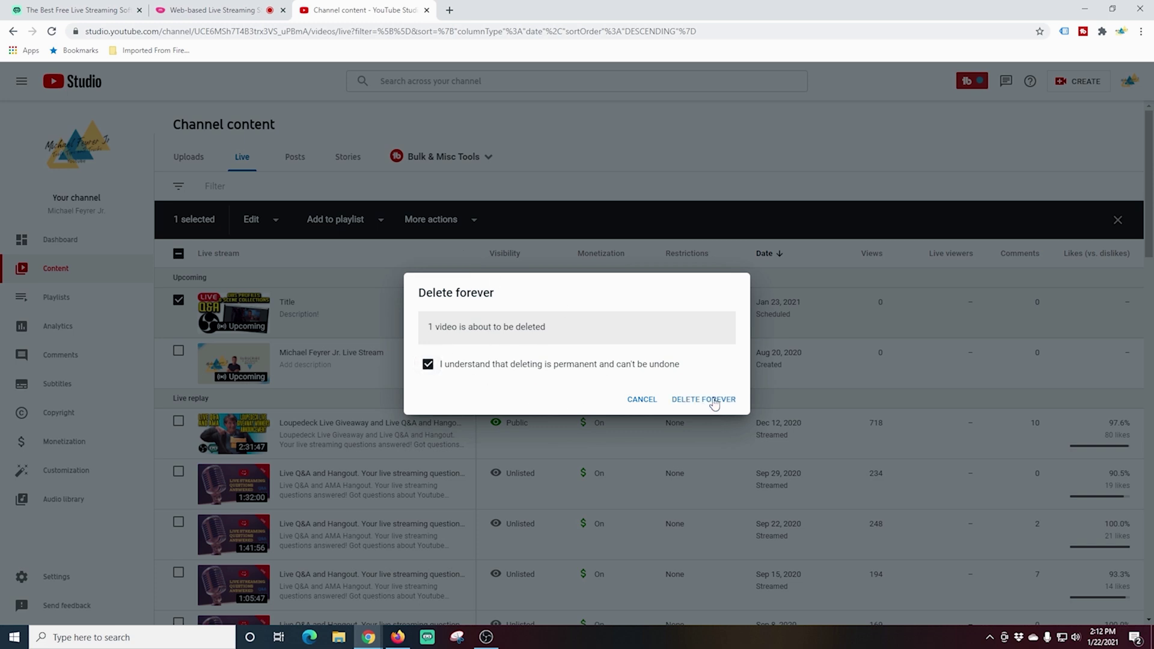
pyautogui.click(713, 400)
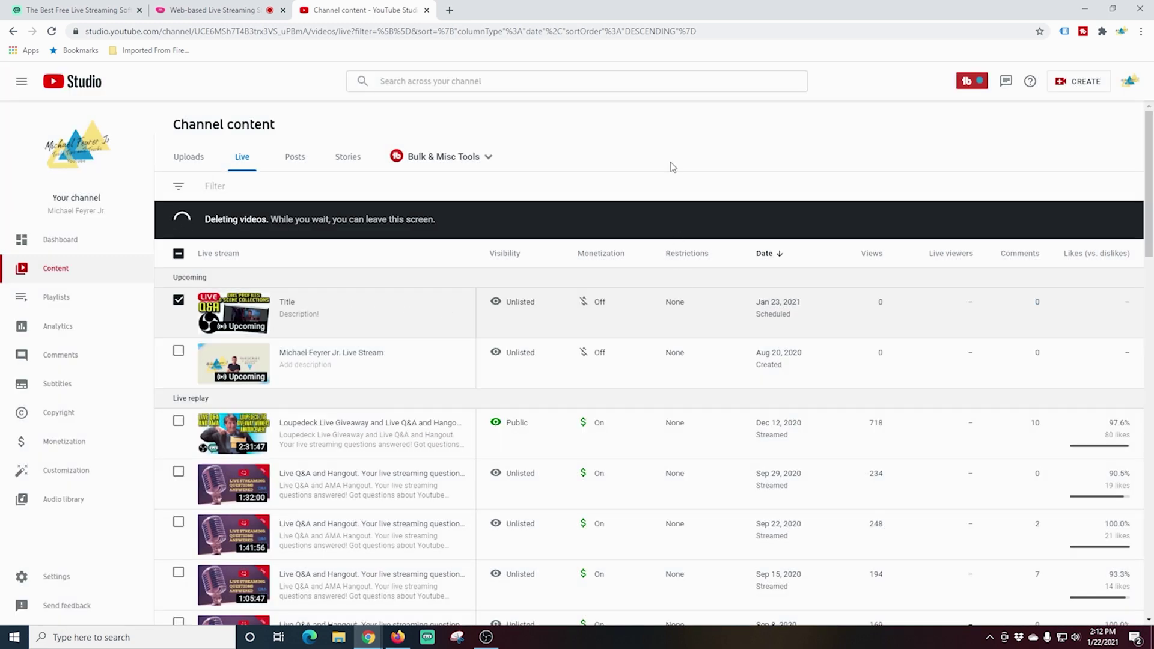
pyautogui.click(228, 11)
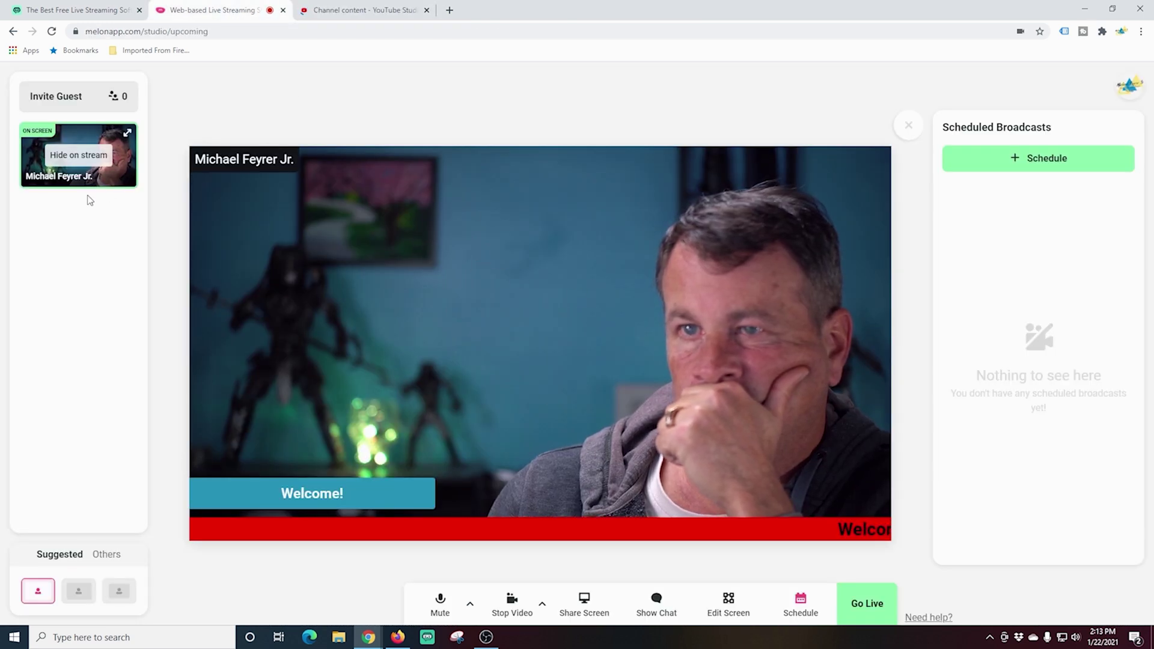